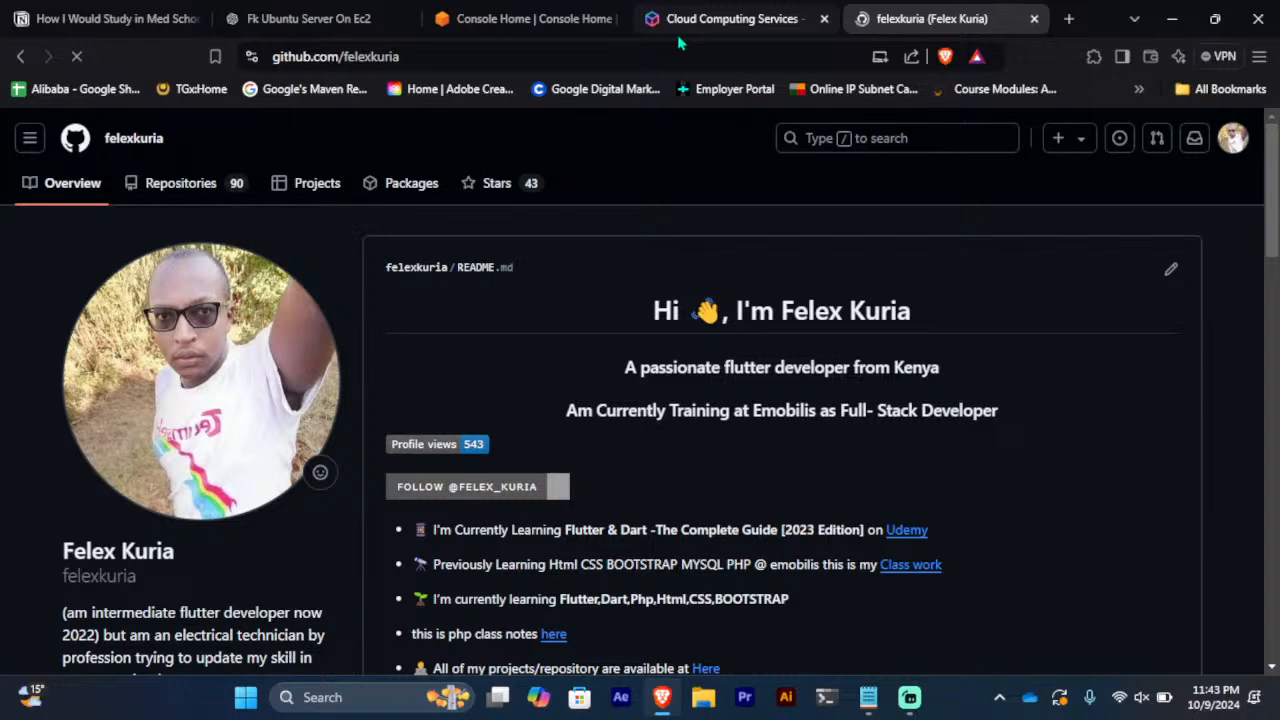
Look over the GitHub profile page and open the full repository list from its README
click(530, 18)
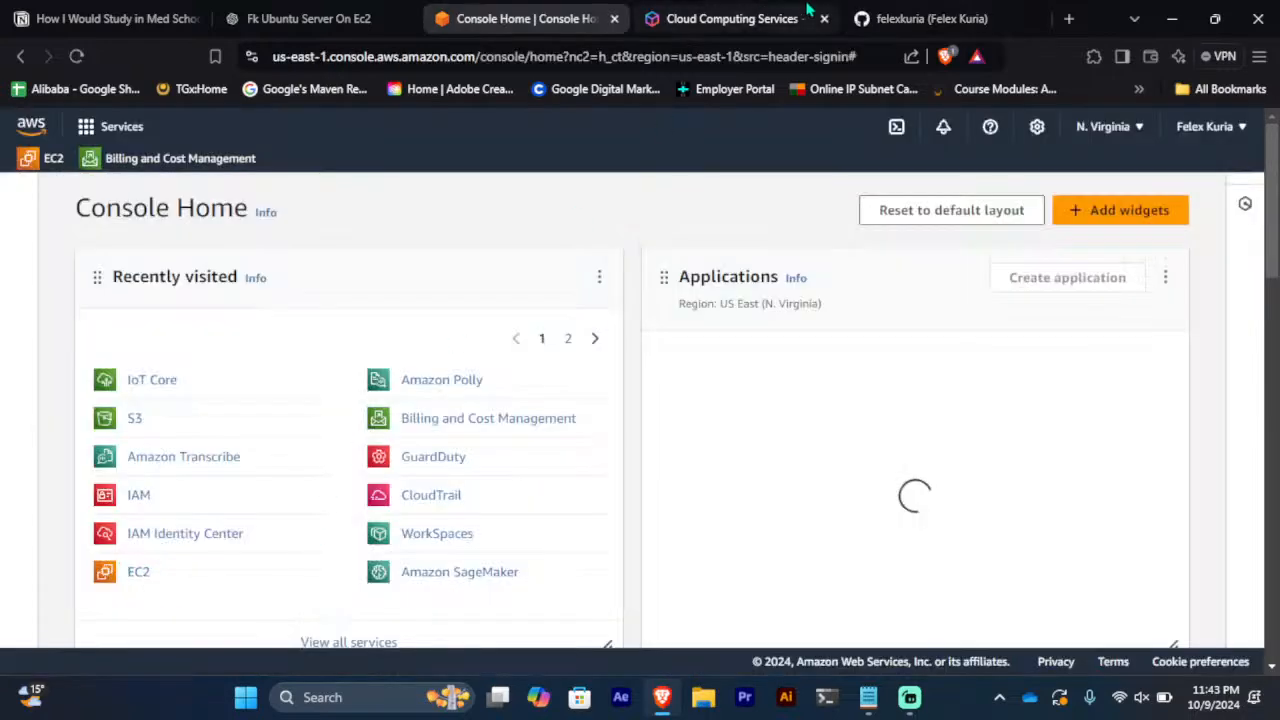
click(915, 18)
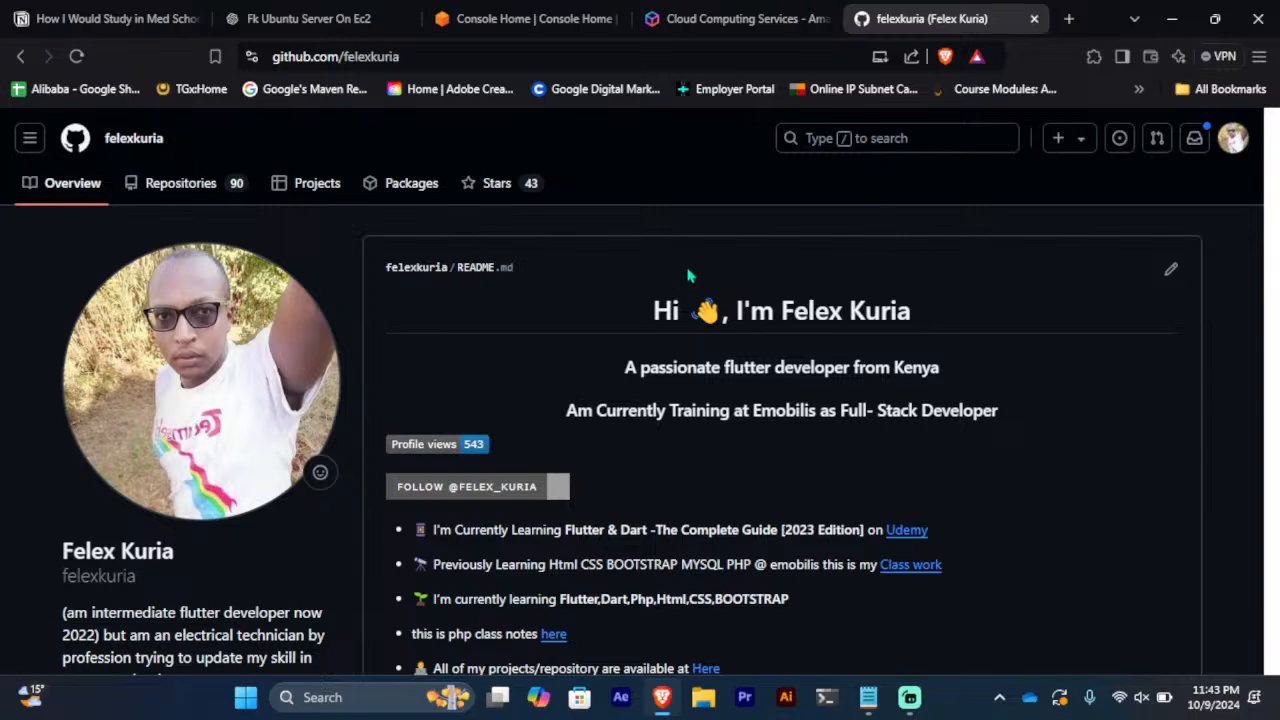
scroll(688, 275, down, 10)
scroll(688, 275, down, 5)
scroll(688, 275, up, 6)
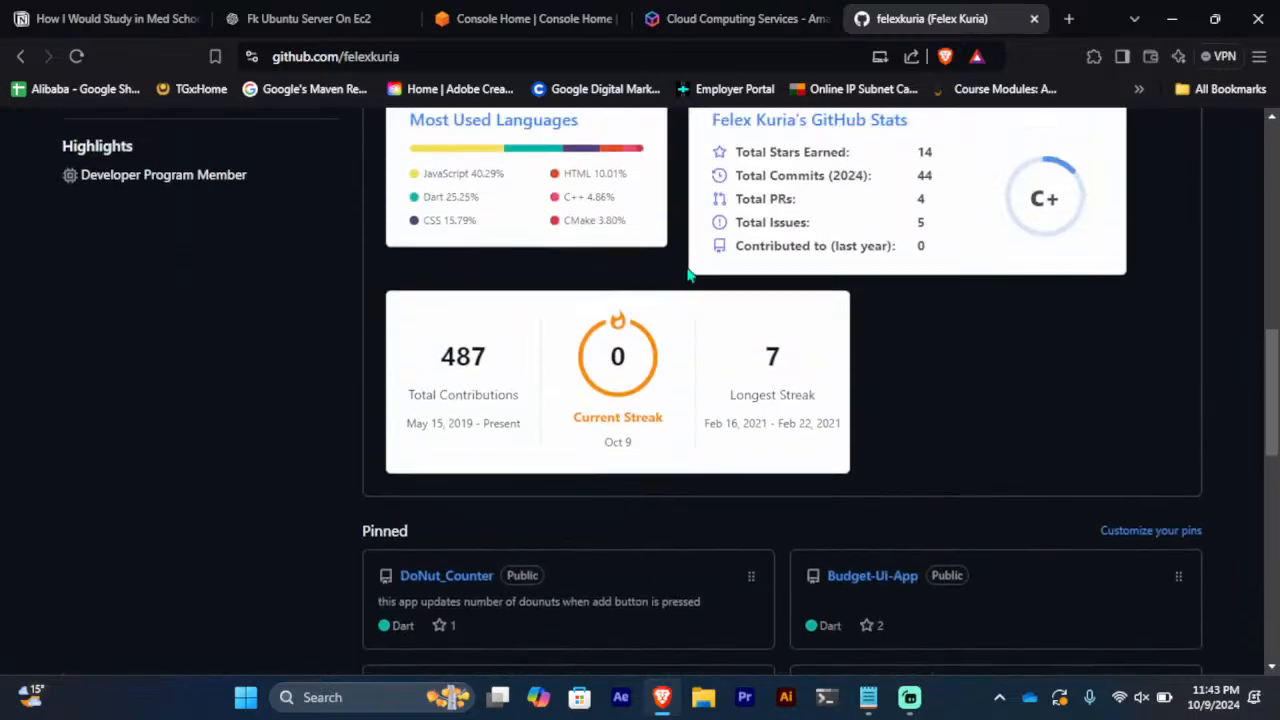
scroll(688, 275, up, 6)
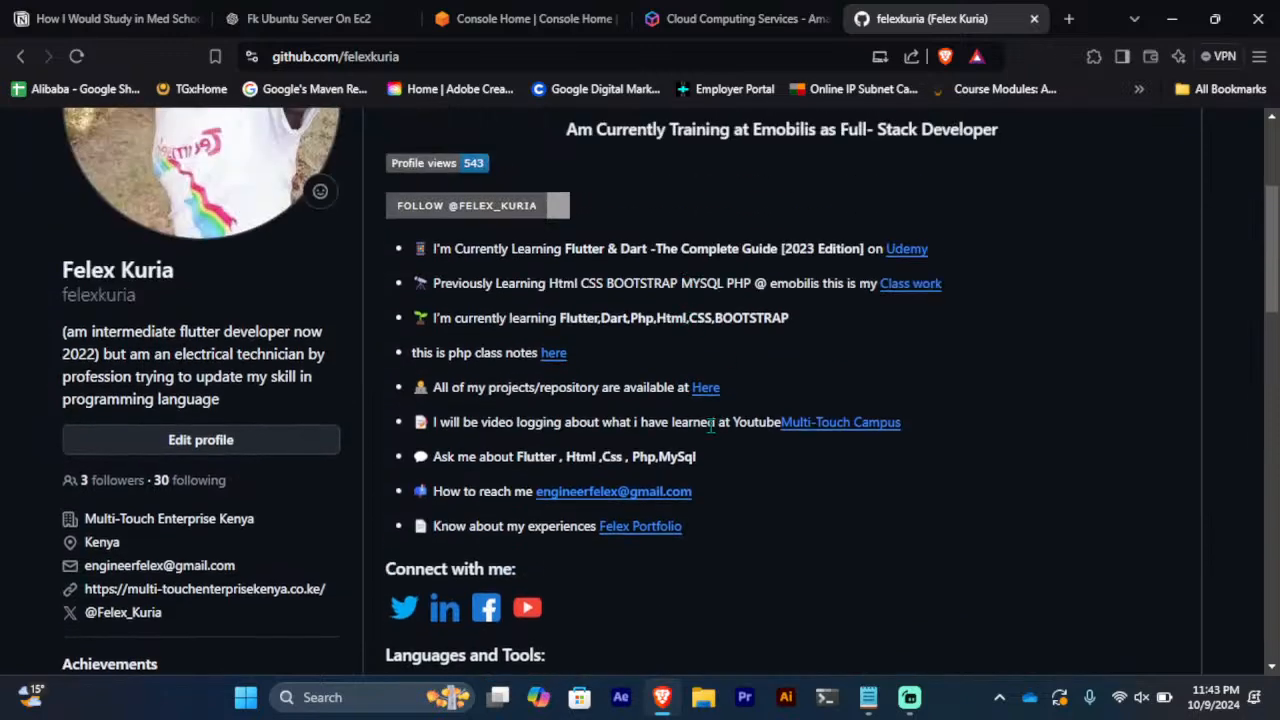
click(705, 390)
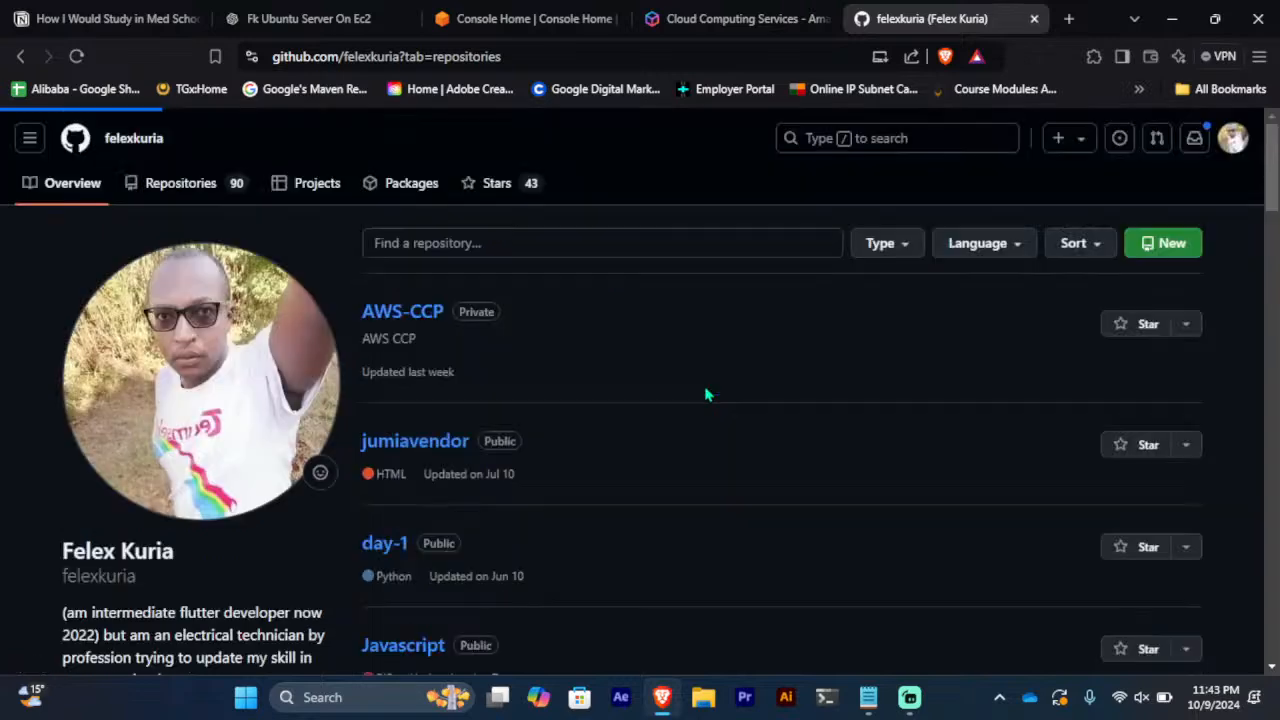
Open the jumiavendor repository from the GitHub repository list
click(468, 12)
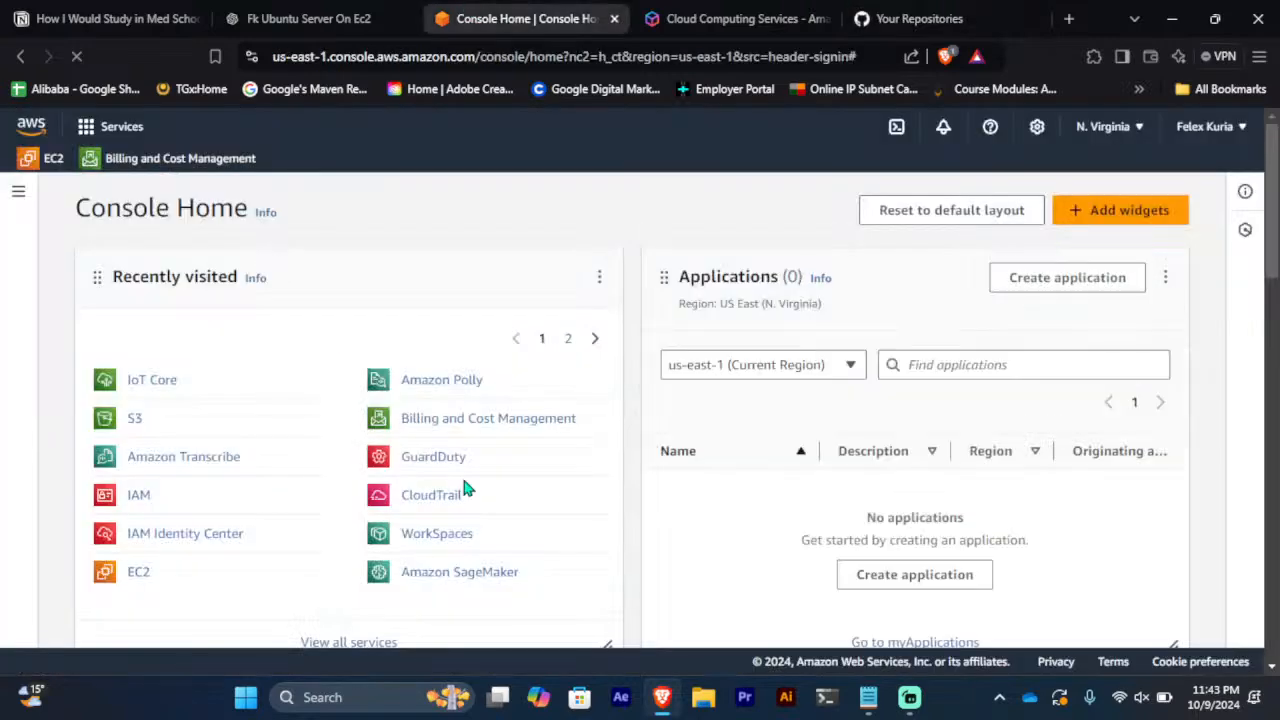
click(893, 12)
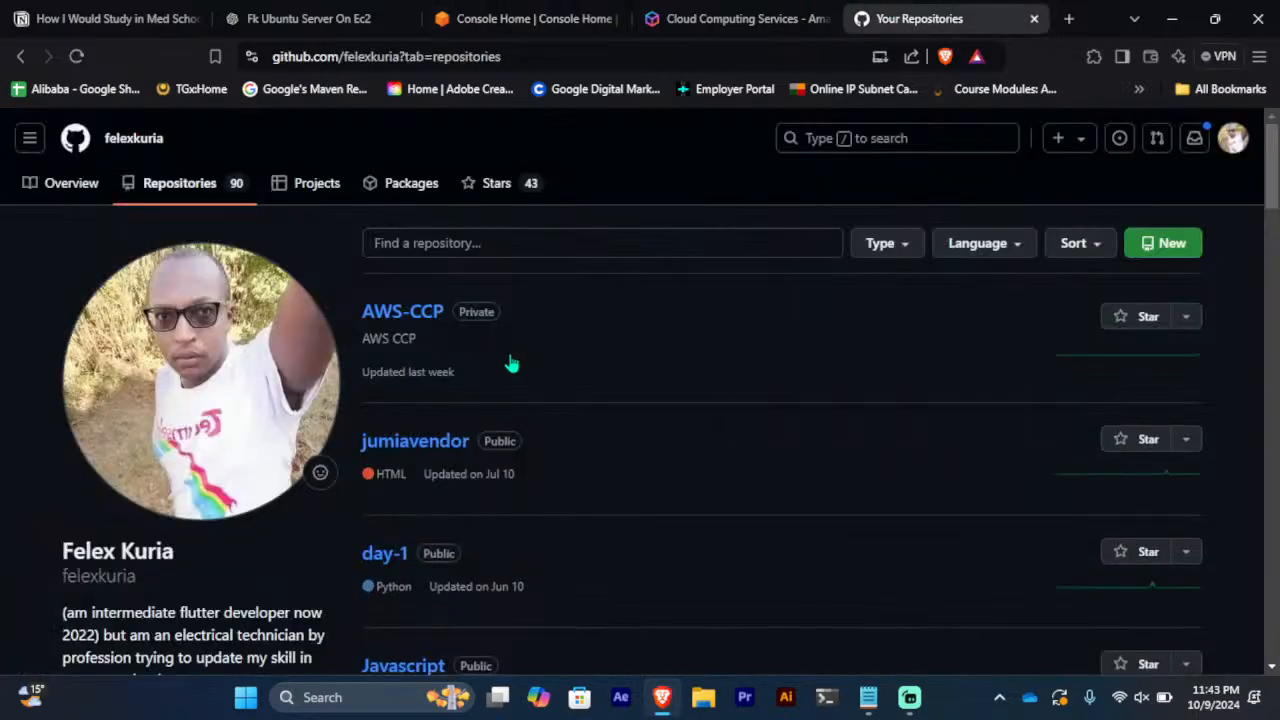
click(387, 450)
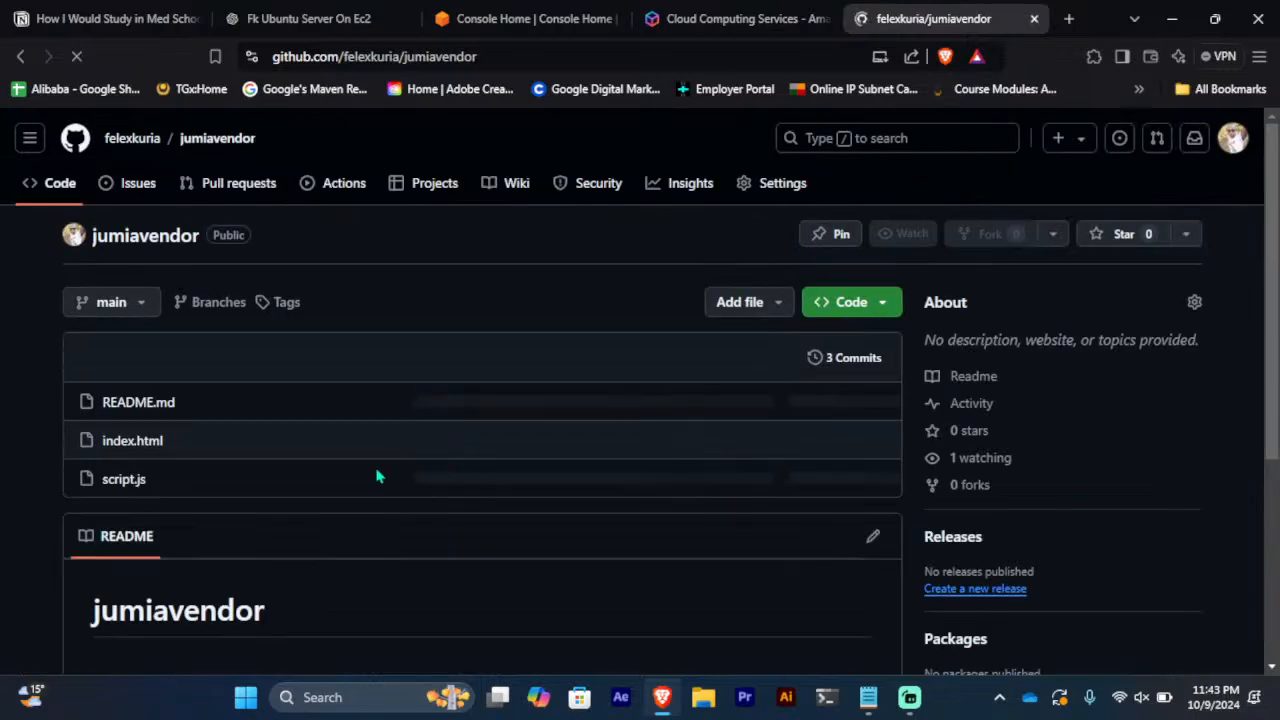
Open the jumiavendor repository's github-pages deployment in a new tab and visit its live site
scroll(737, 517, down, 3)
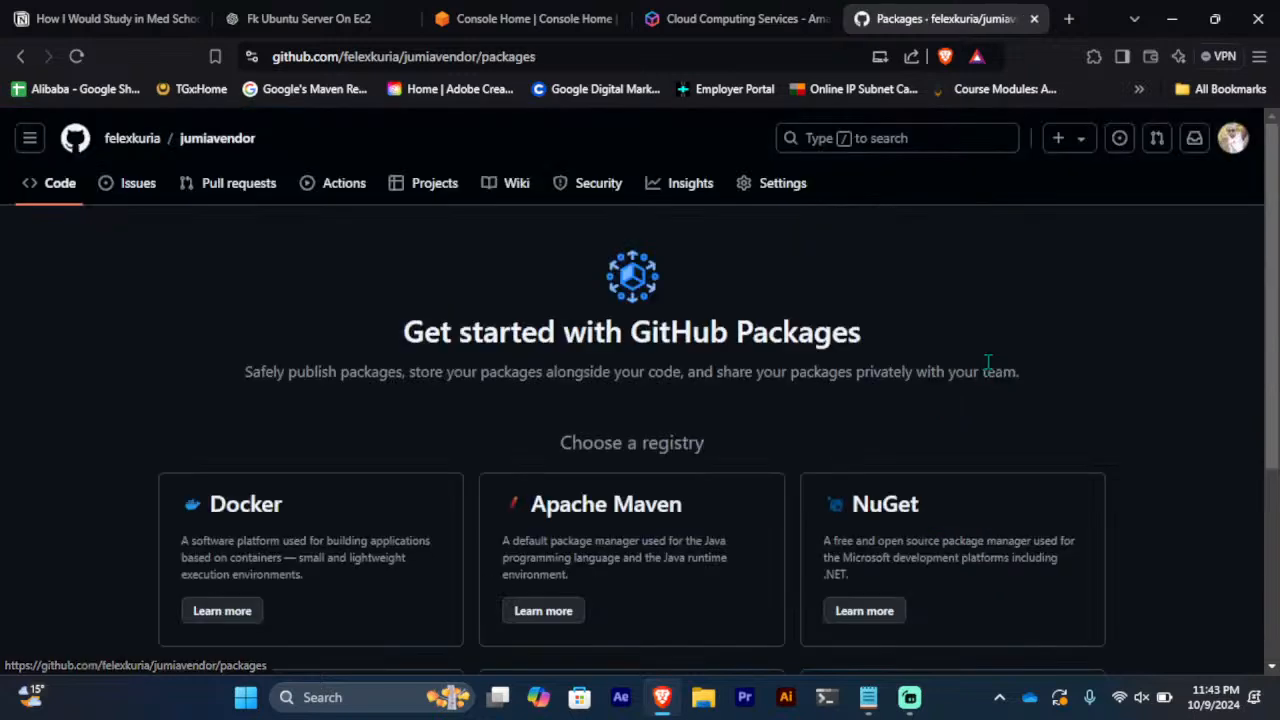
click(19, 57)
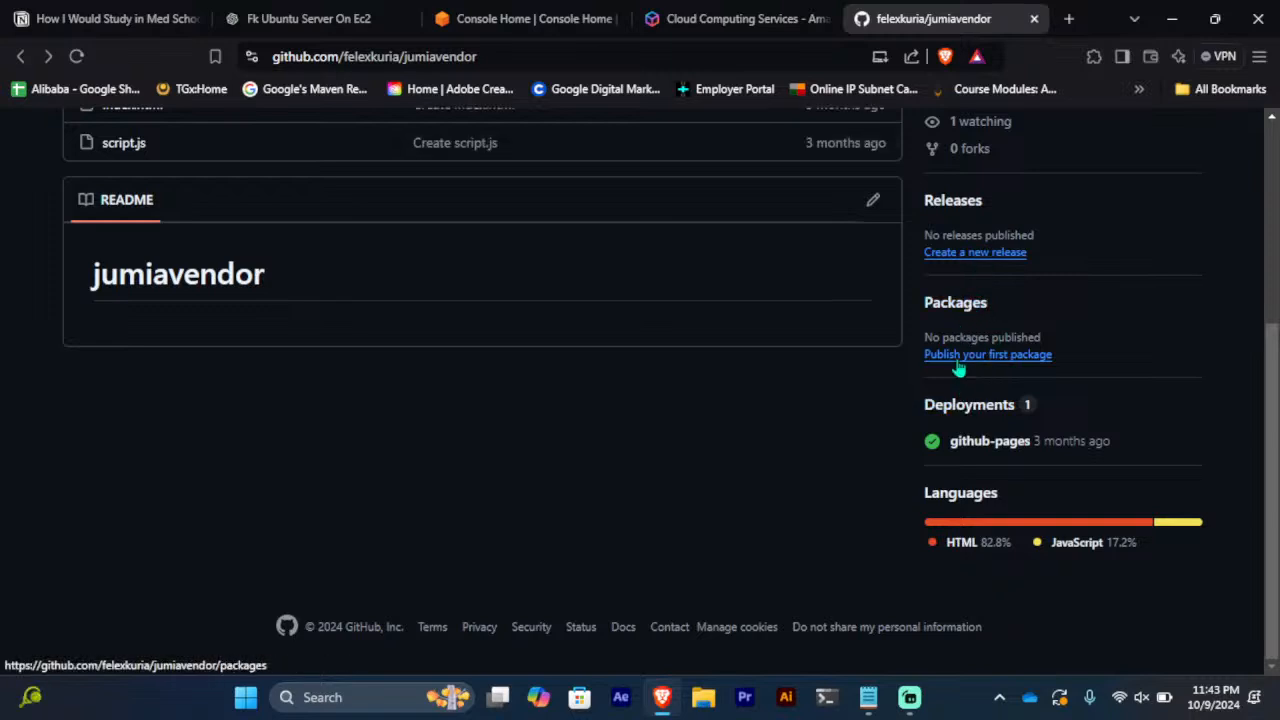
right_click(963, 443)
click(1046, 133)
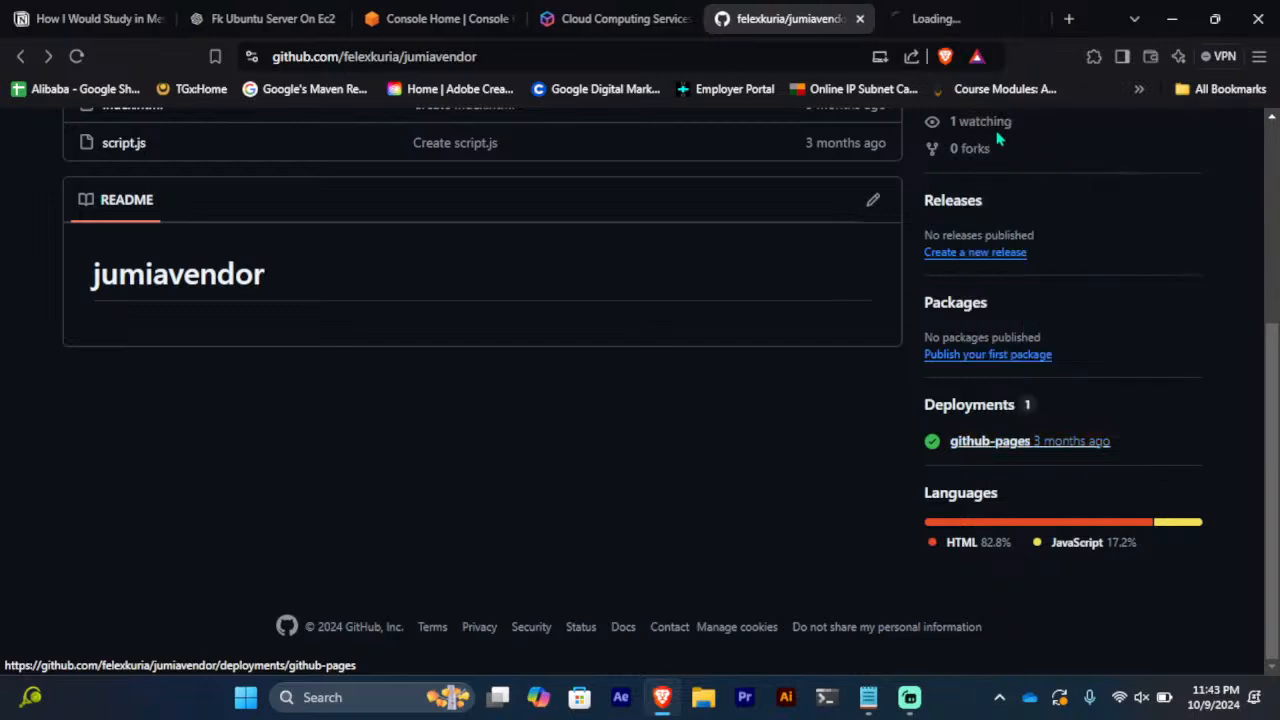
click(938, 14)
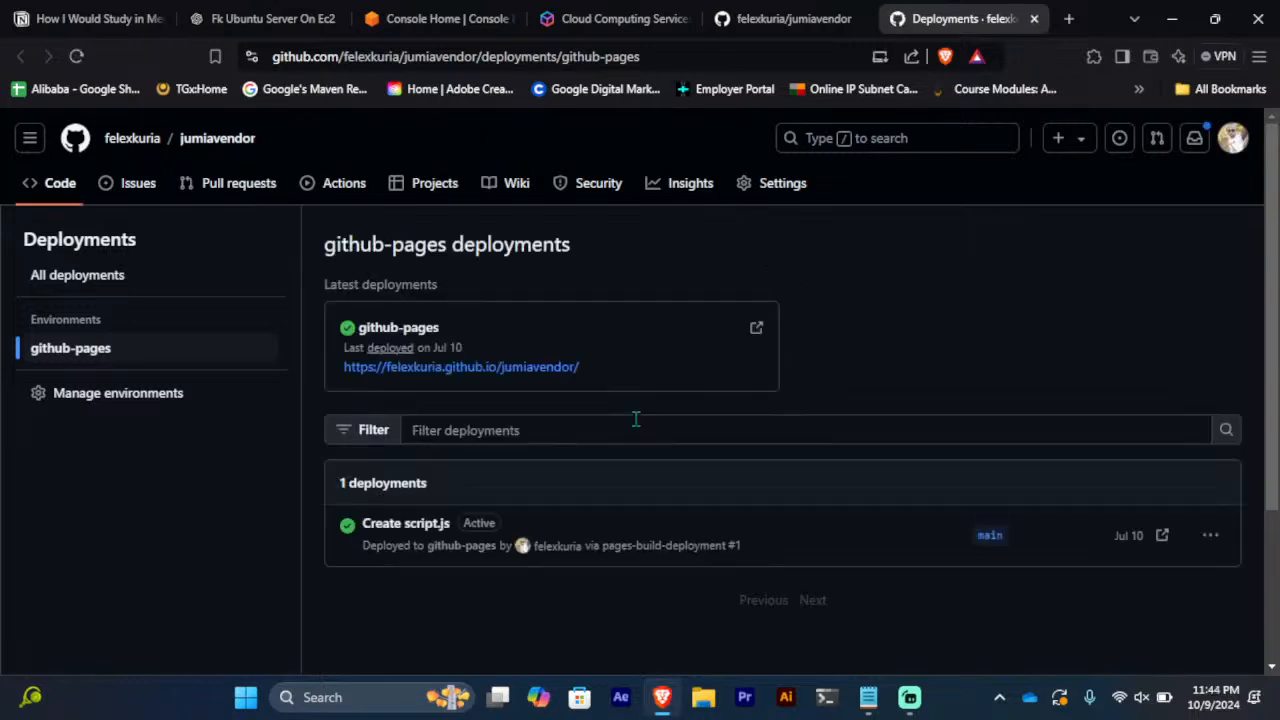
click(481, 372)
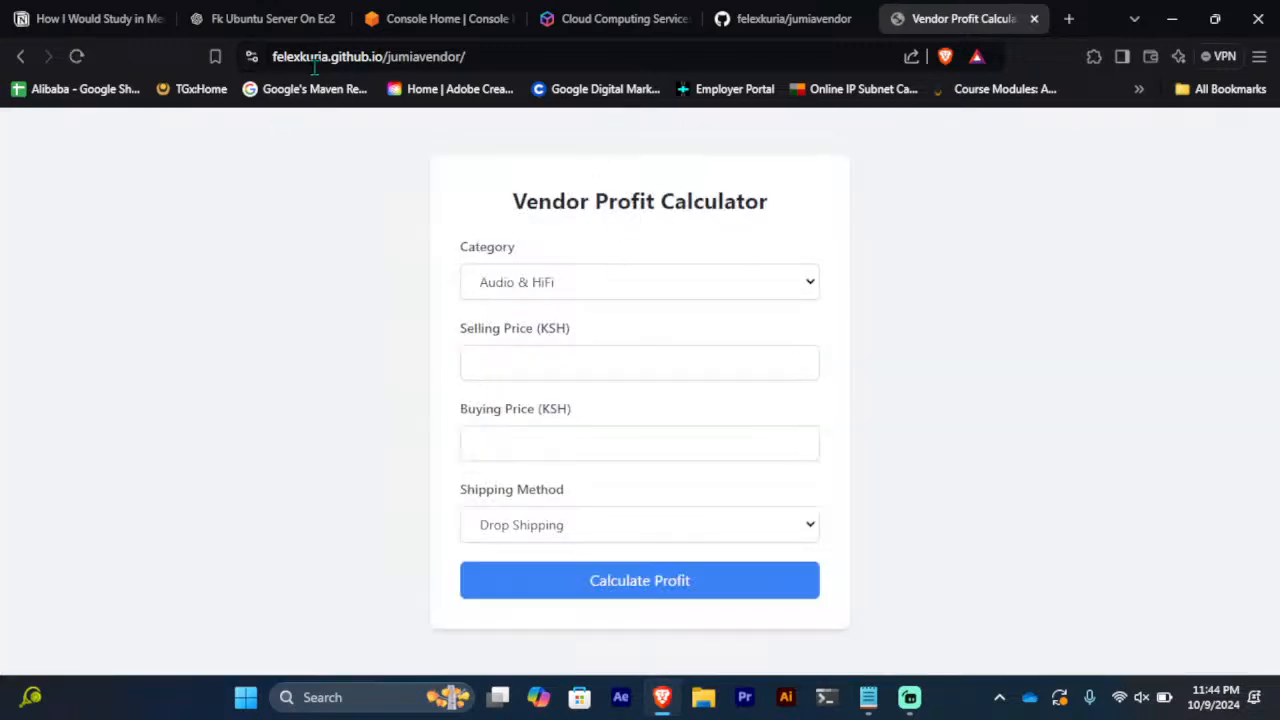
drag(340, 56, 372, 56)
click(305, 279)
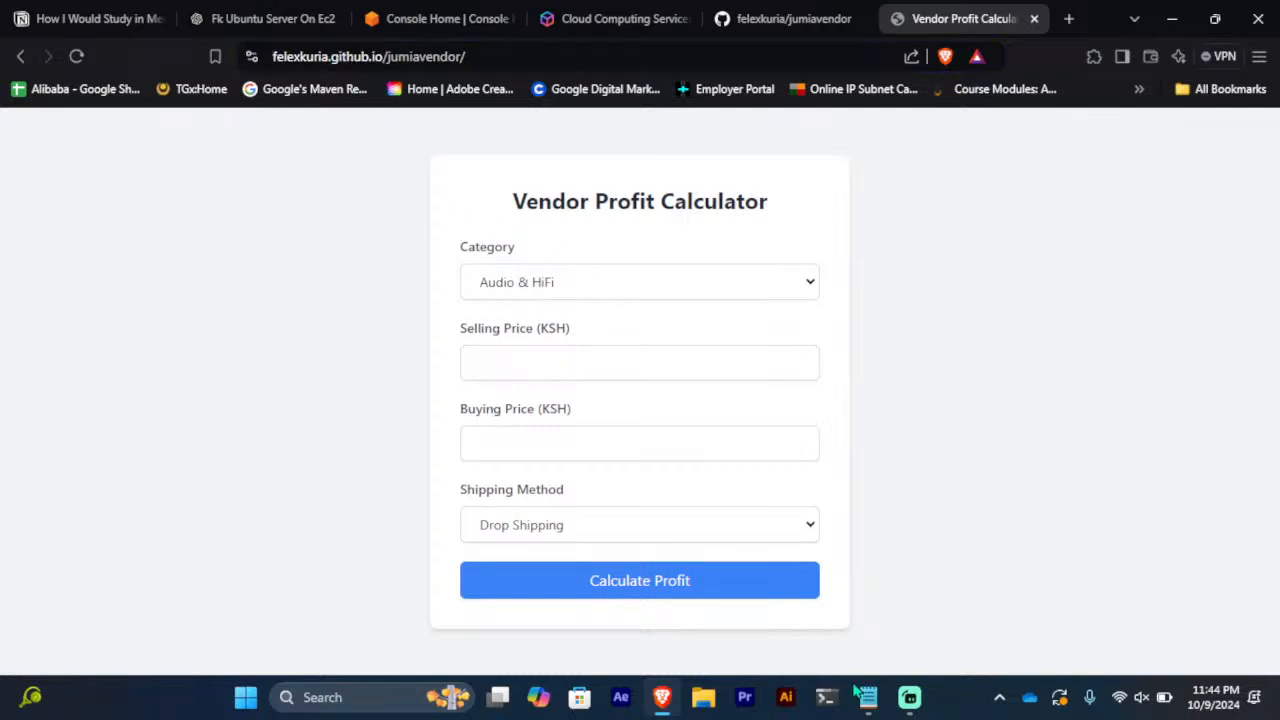
Return to the AWS console and open EC2's list of running instances
click(433, 22)
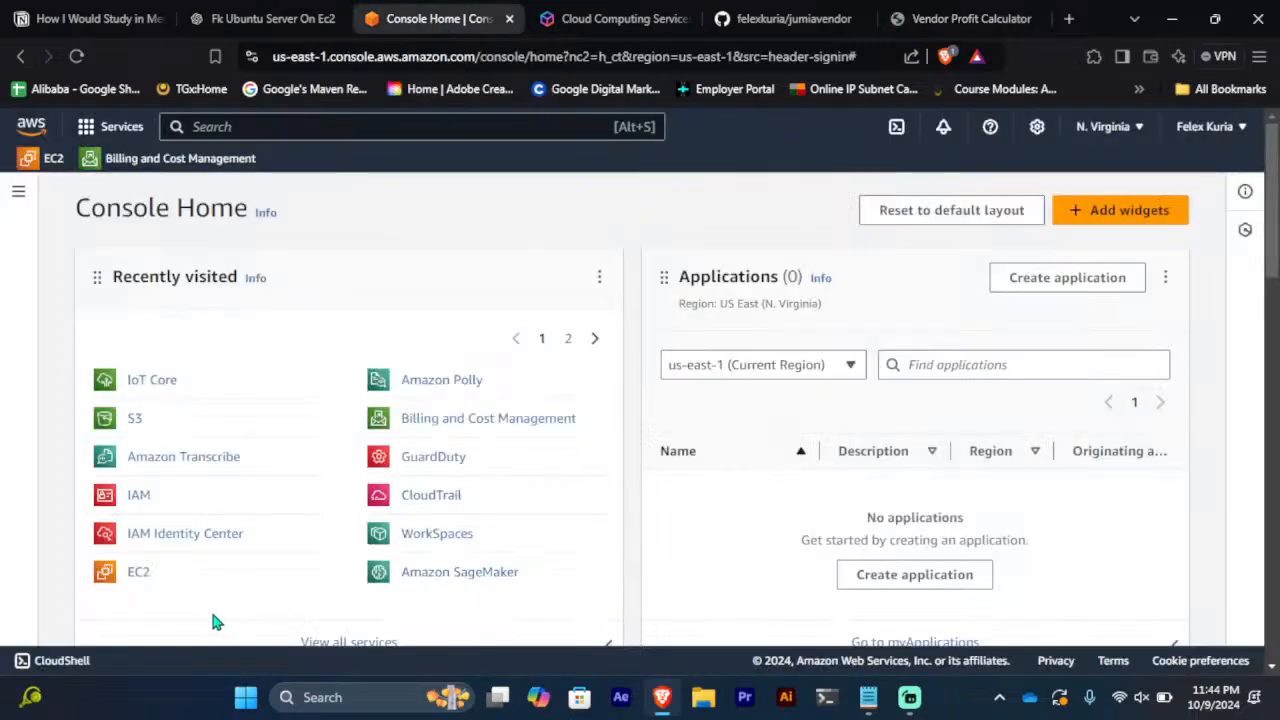
click(140, 572)
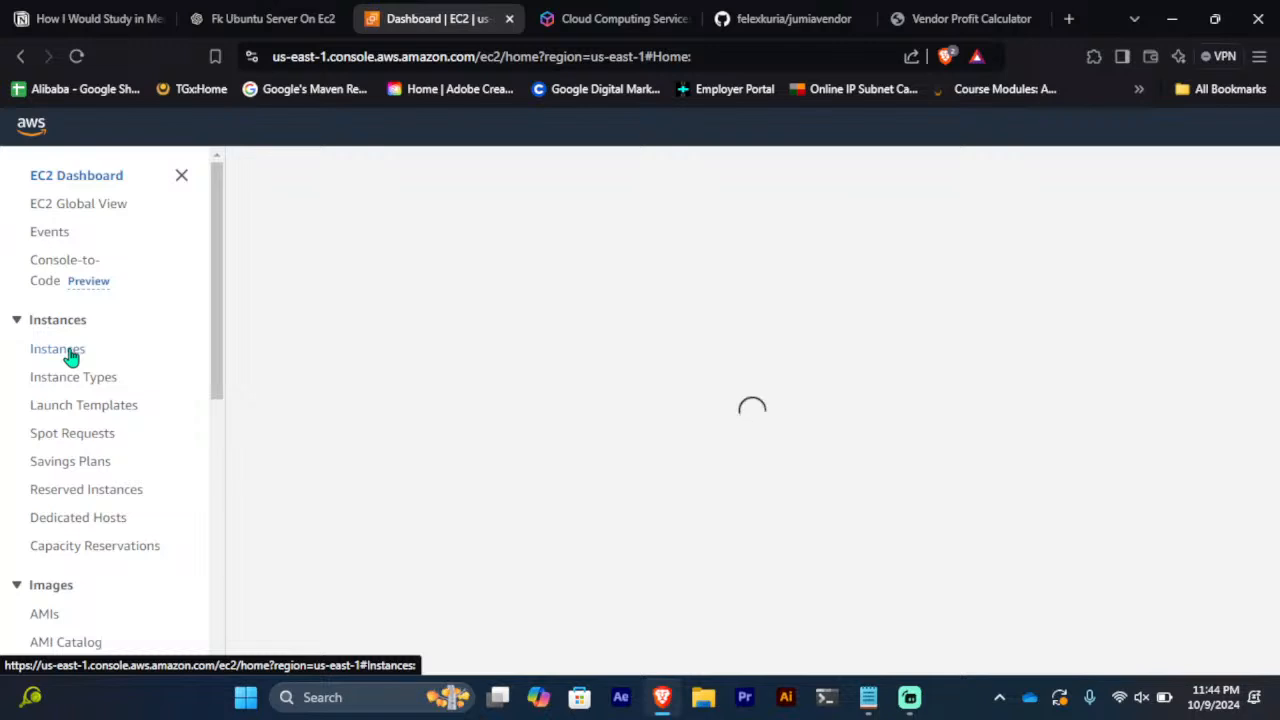
scroll(114, 266, down, 6)
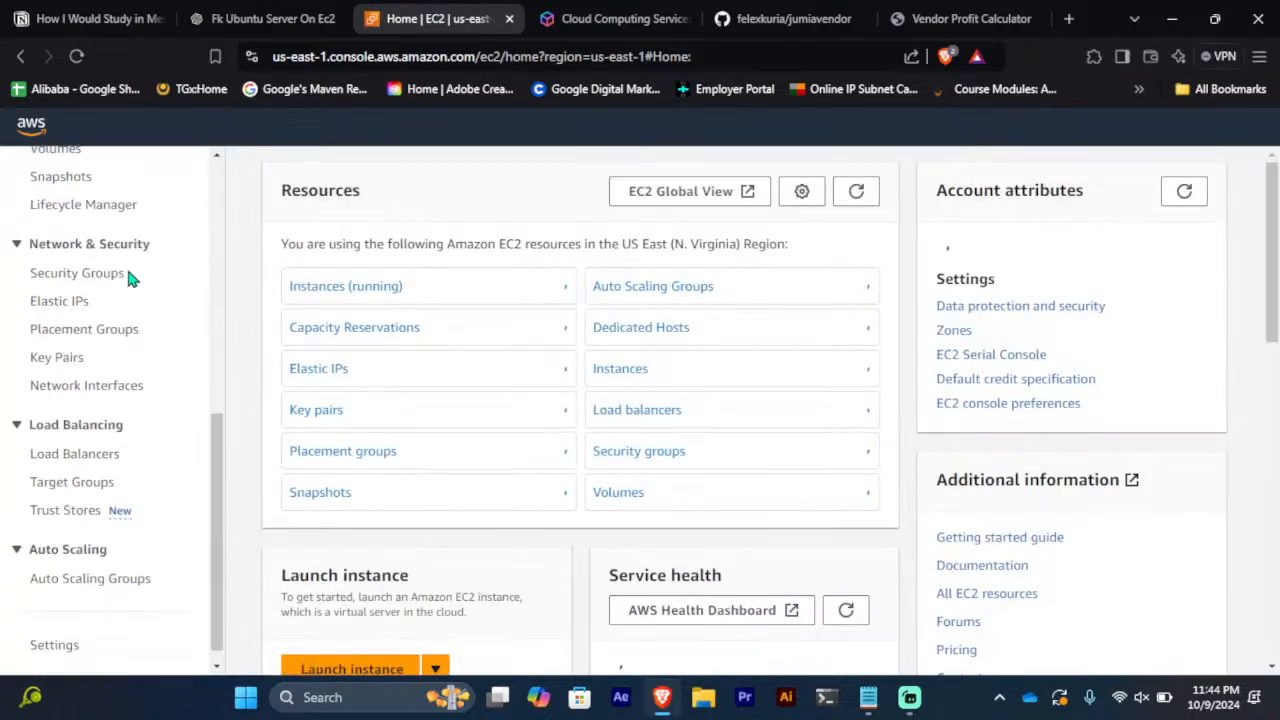
scroll(126, 270, up, 4)
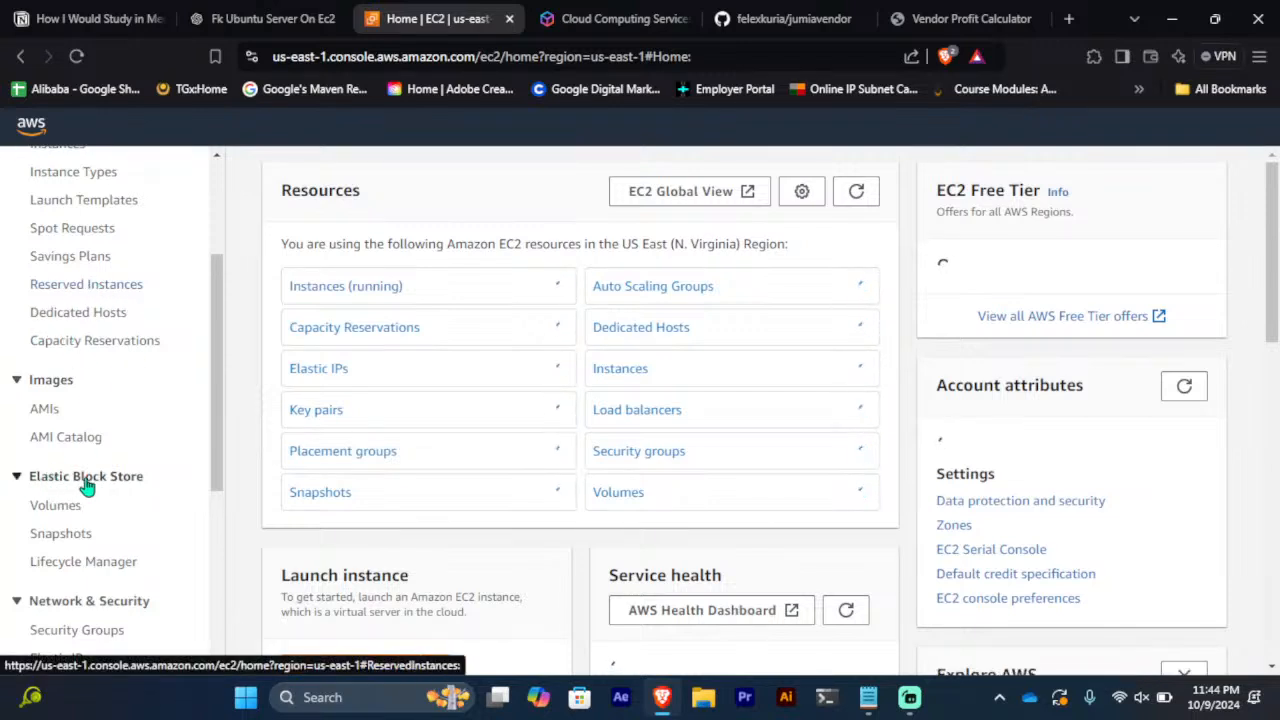
scroll(190, 403, up, 3)
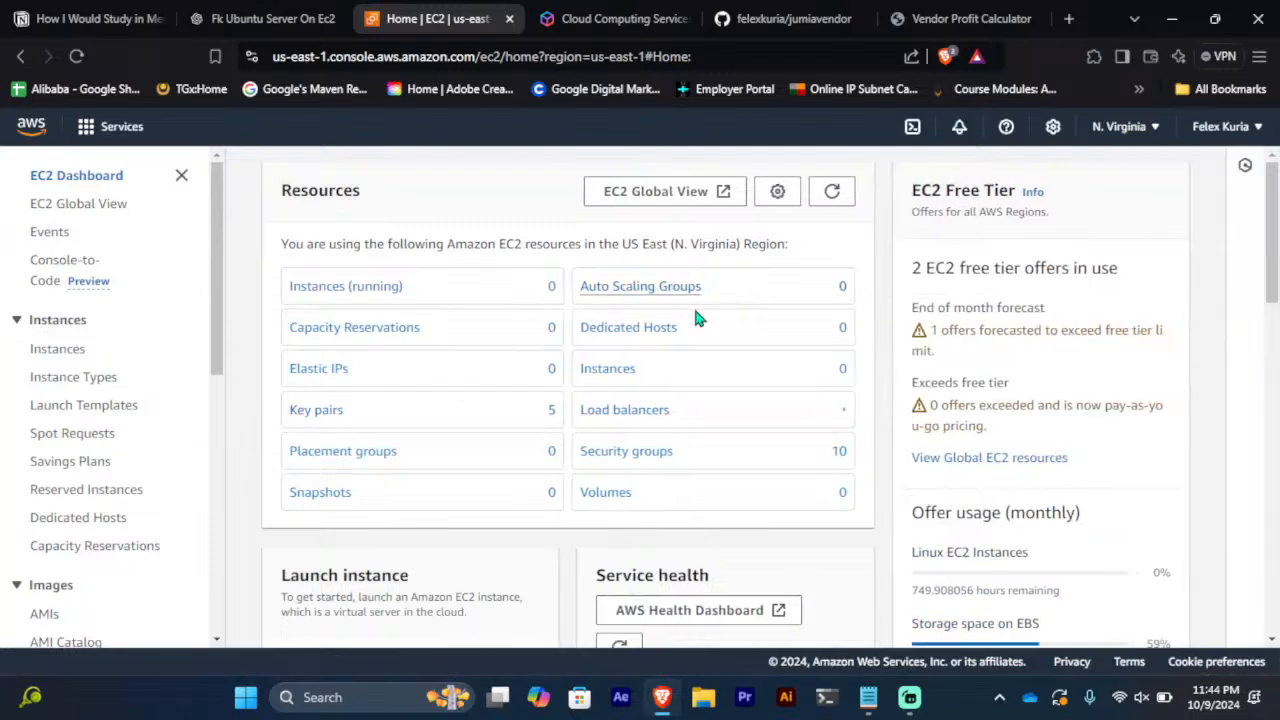
click(378, 288)
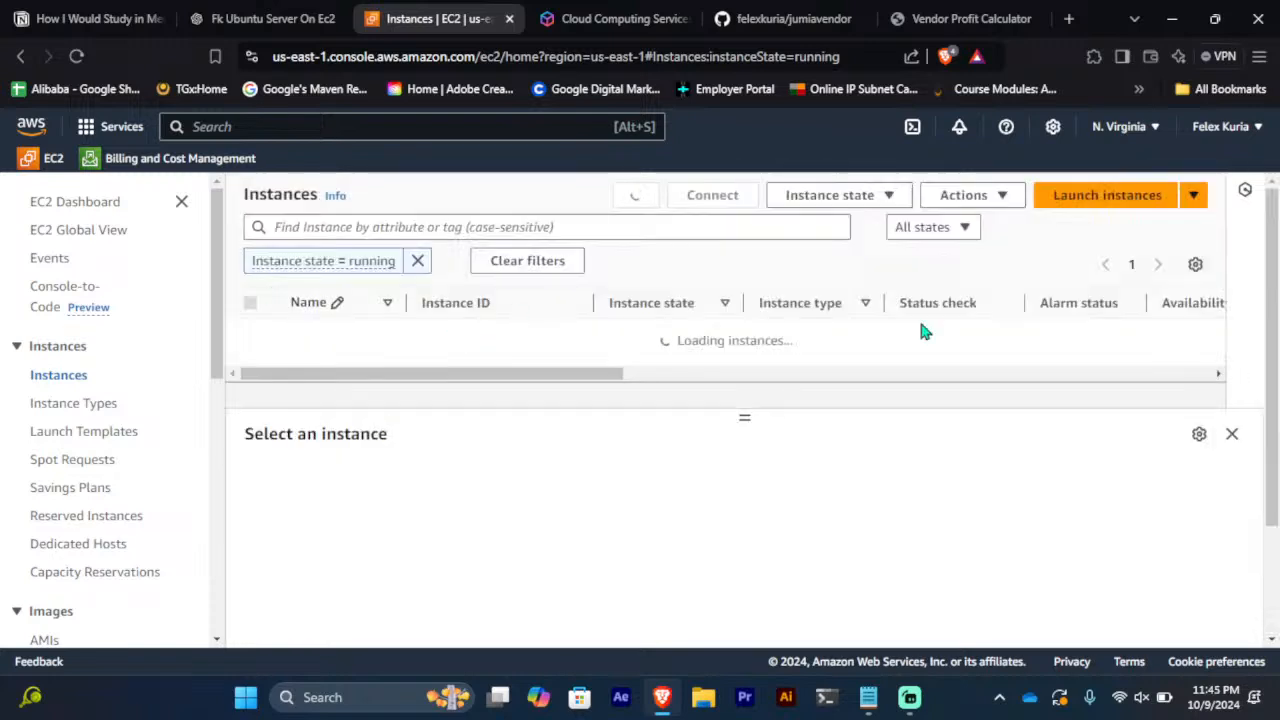
Start a new instance launch named Ubuntu Server using the Ubuntu Server 24.04 LTS image
click(1069, 207)
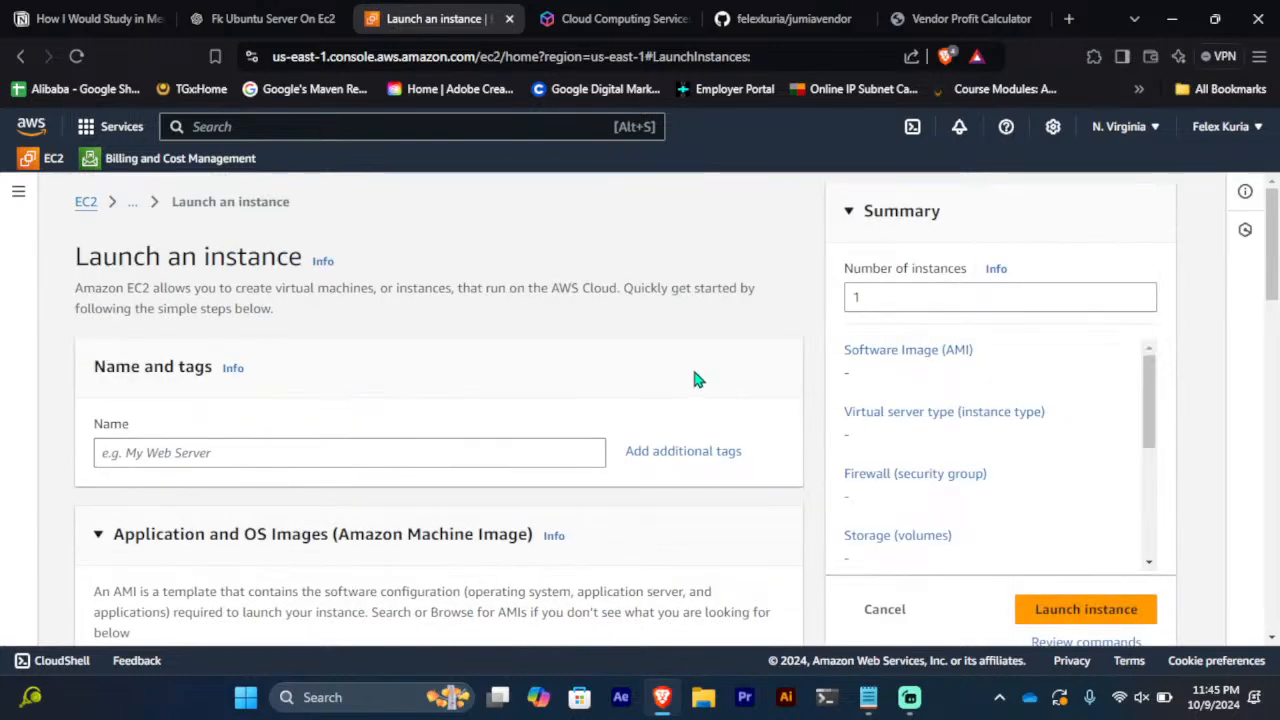
scroll(694, 377, down, 2)
click(460, 260)
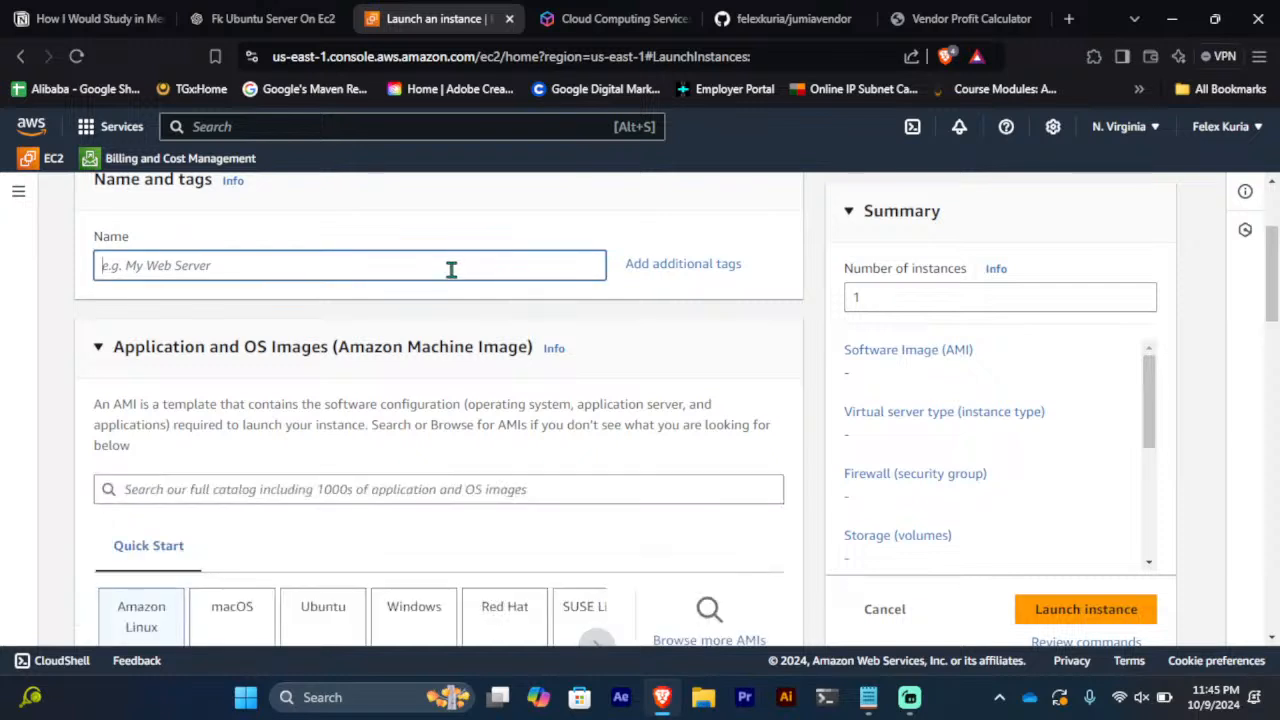
text(Ubuntu S)
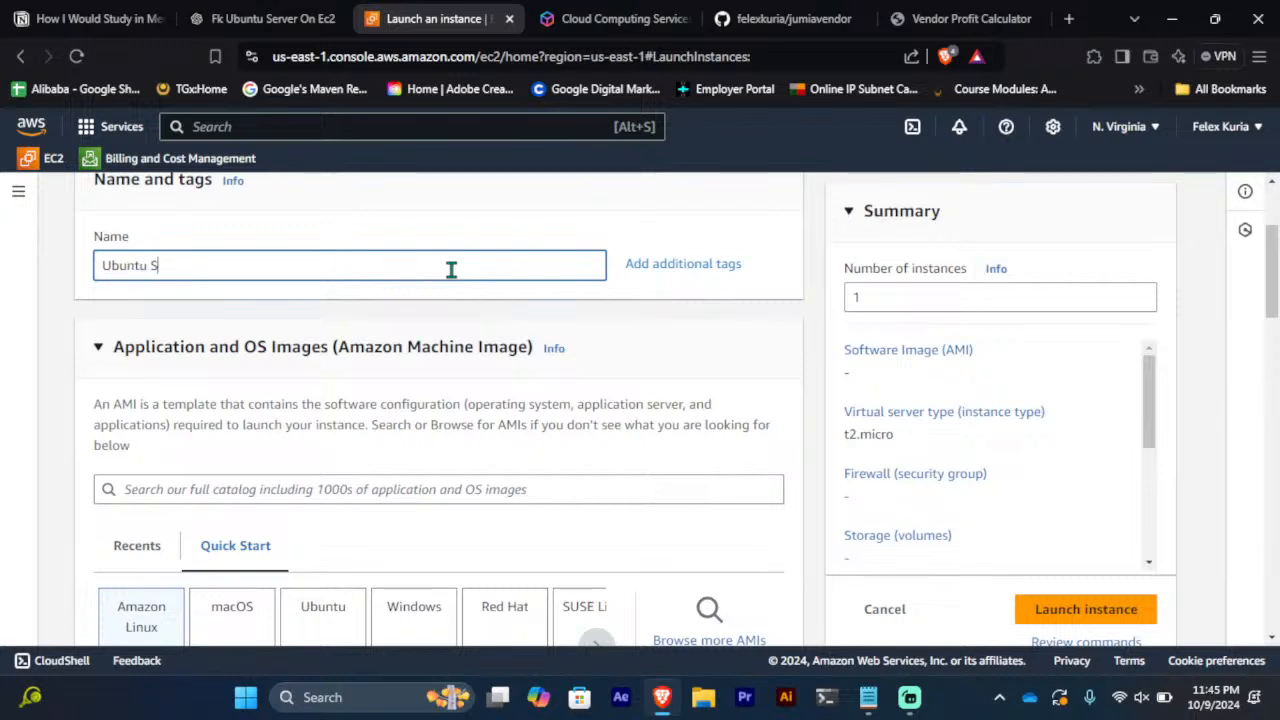
text(erver)
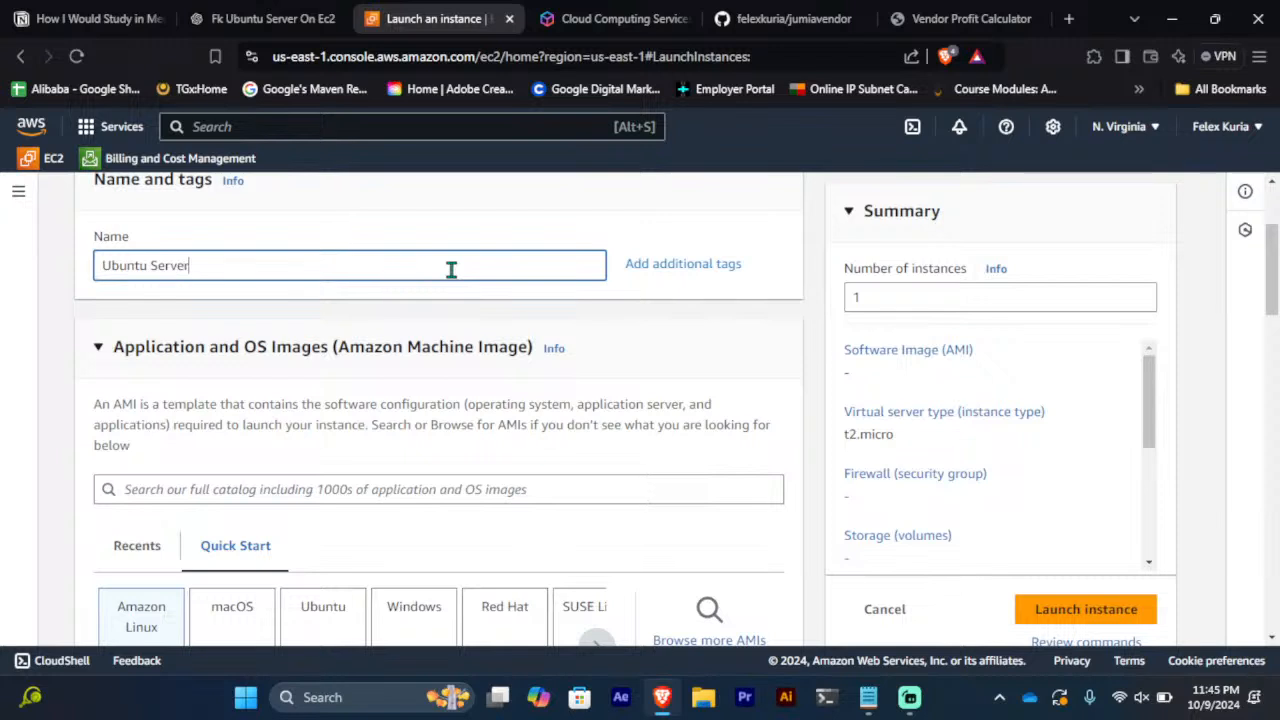
scroll(438, 265, down, 2)
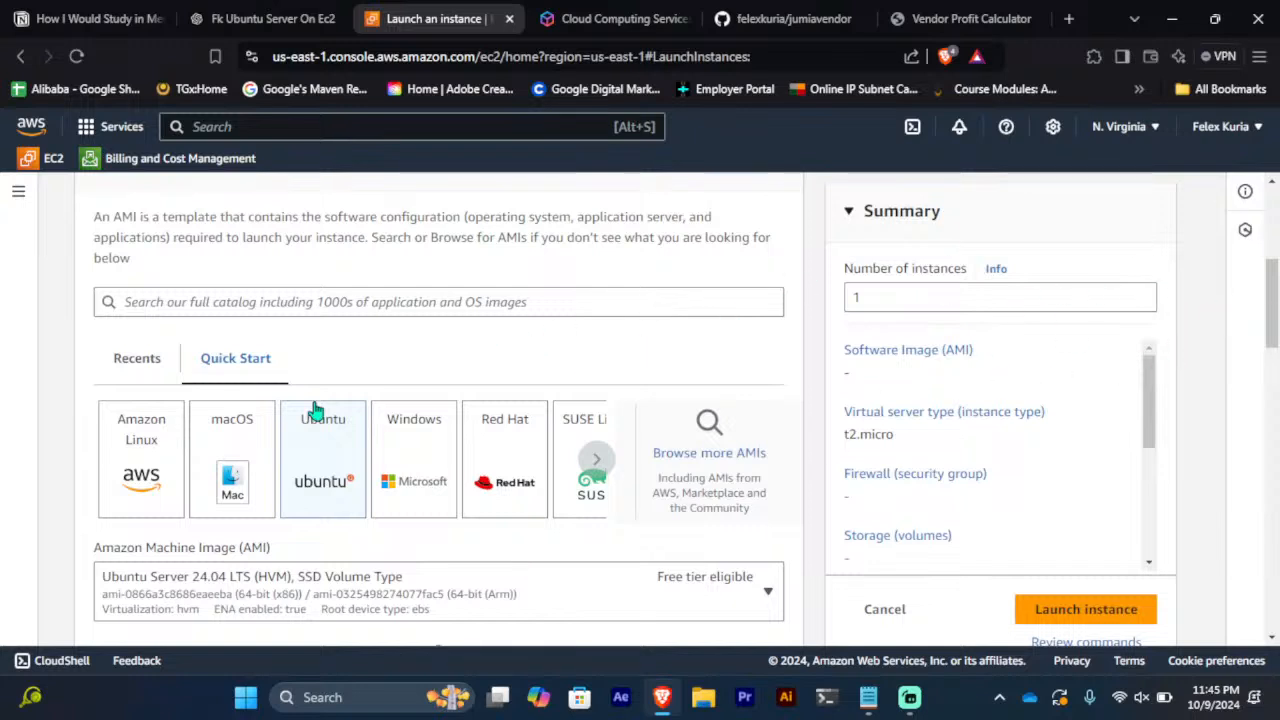
Review the launch form's image, instance type, key pair, network, security group and storage settings
scroll(1266, 258, down, 10)
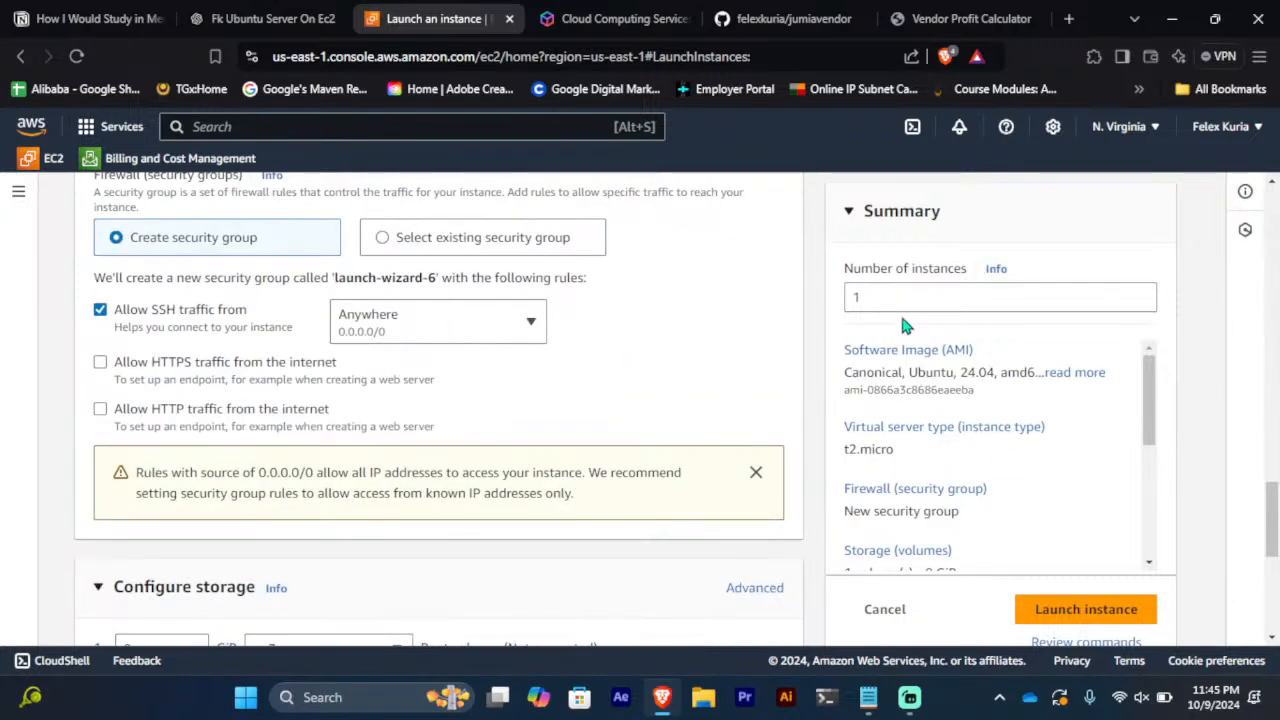
scroll(391, 340, up, 10)
scroll(463, 334, up, 4)
scroll(462, 334, up, 2)
scroll(400, 320, down, 3)
scroll(370, 313, down, 5)
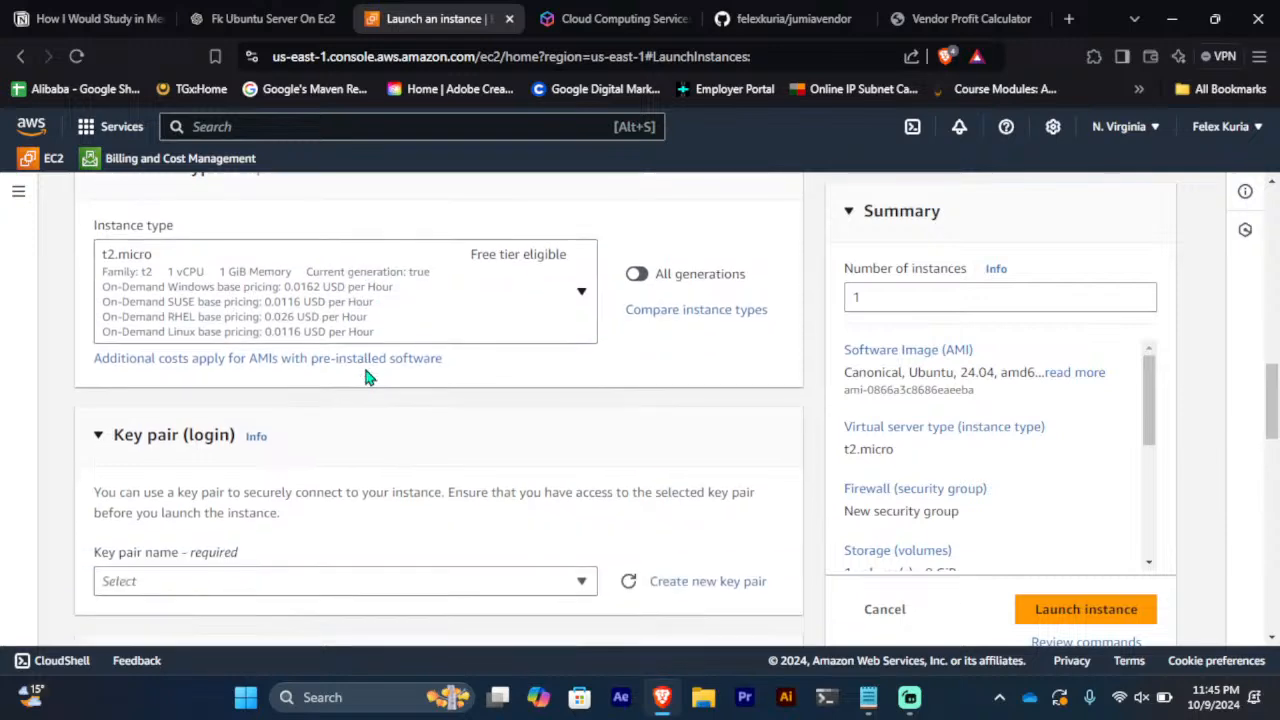
scroll(364, 376, down, 9)
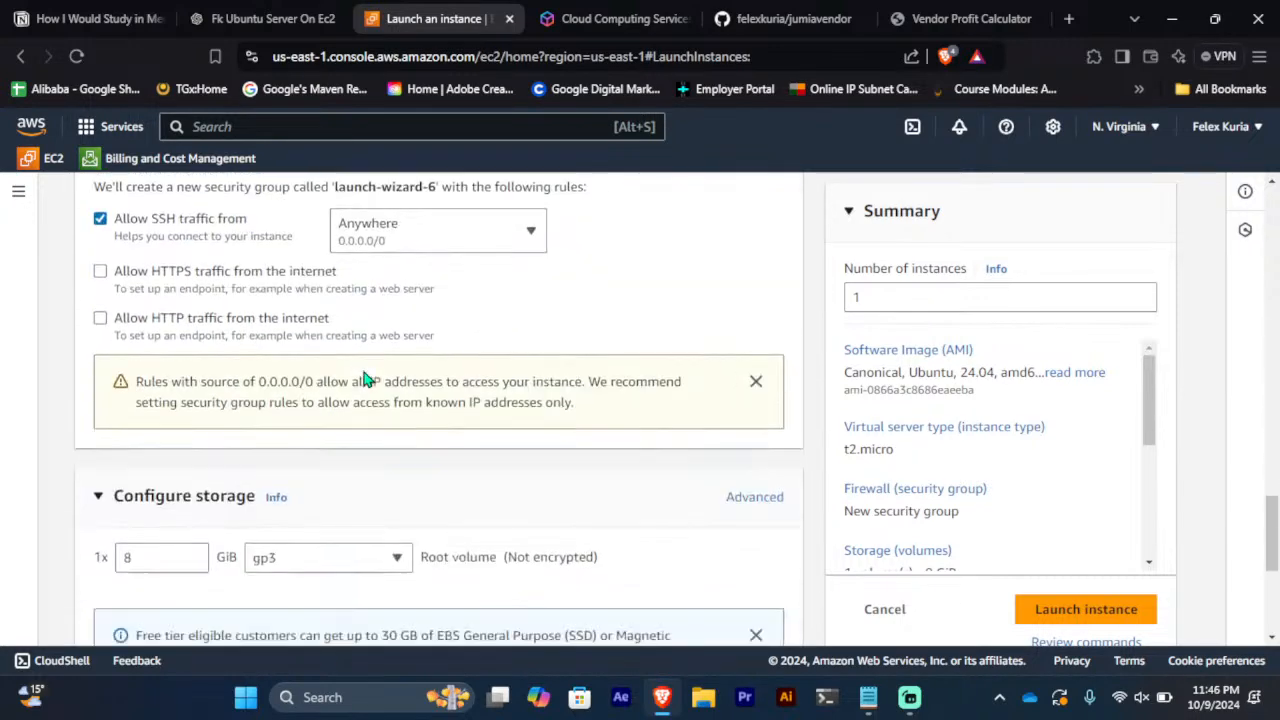
scroll(365, 376, down, 2)
scroll(340, 377, up, 3)
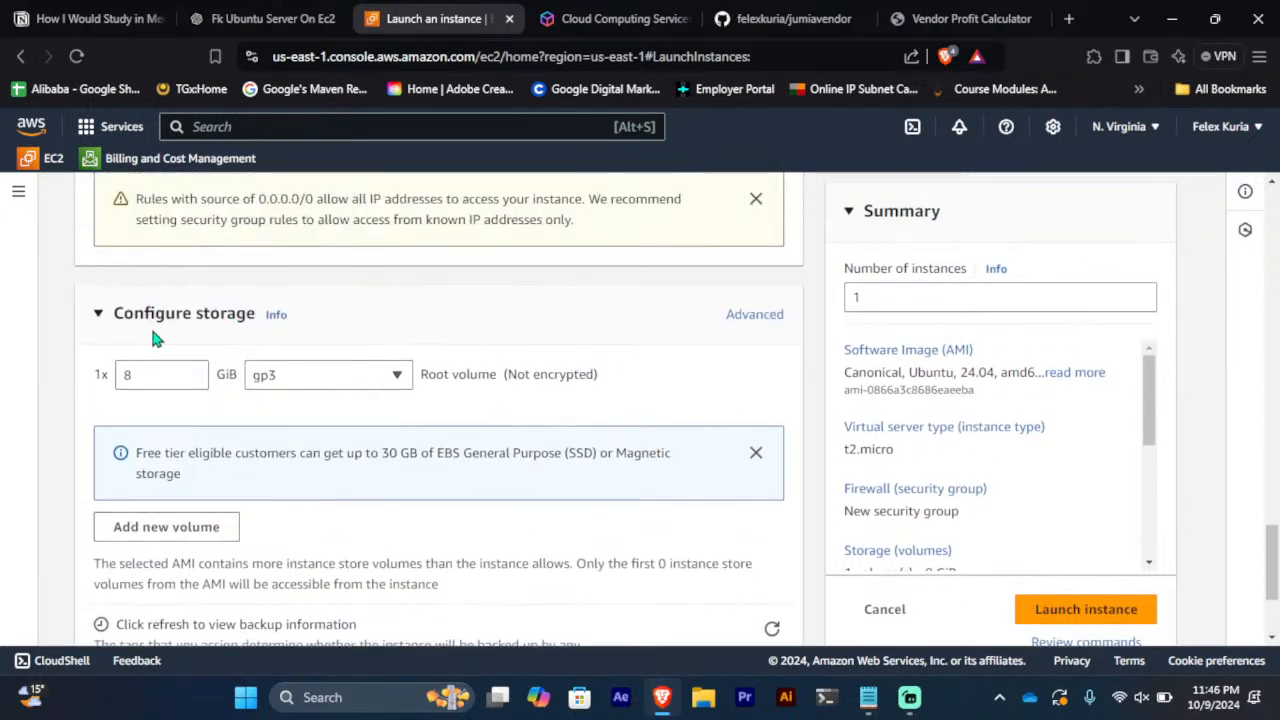
drag(131, 374, 115, 372)
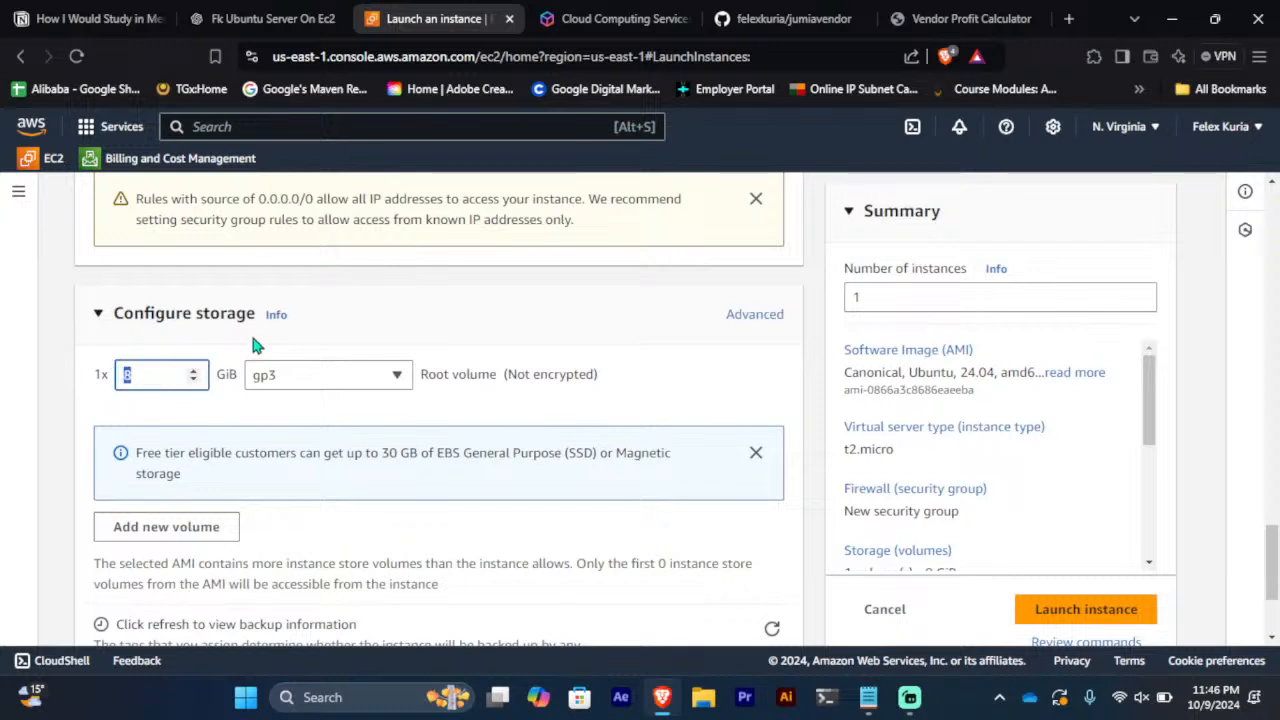
click(352, 330)
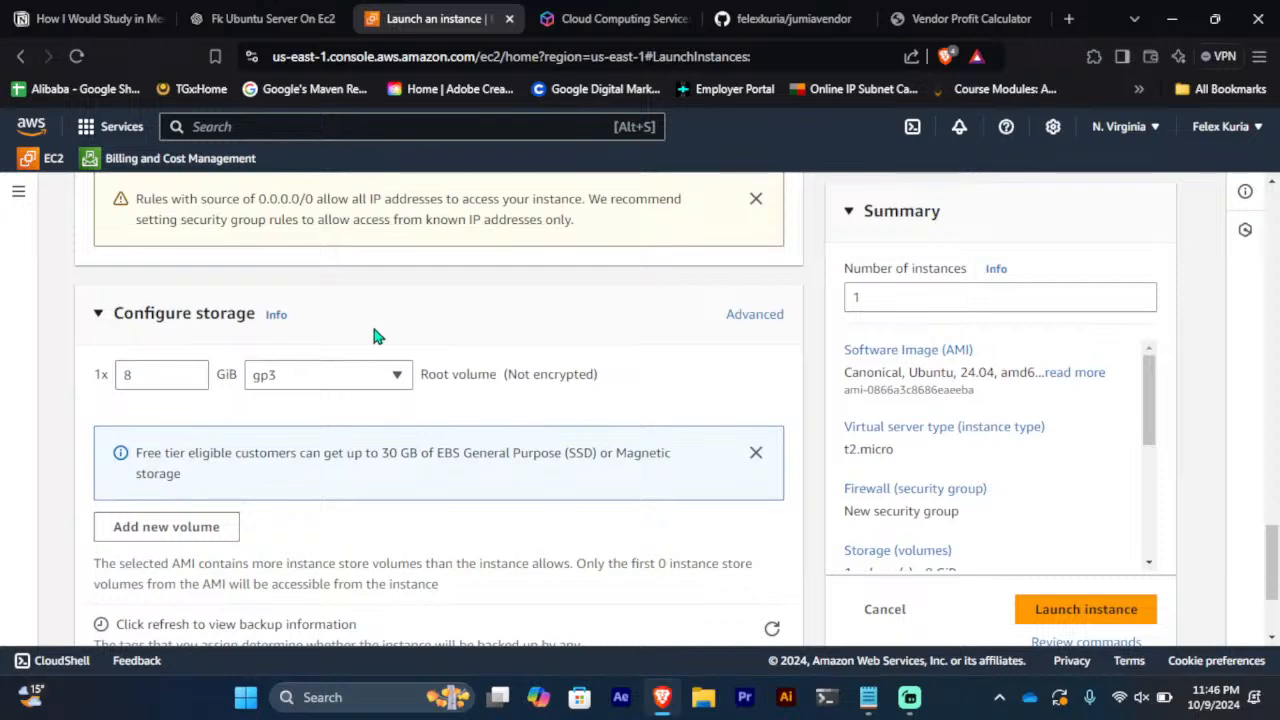
scroll(374, 337, up, 2)
scroll(374, 337, up, 8)
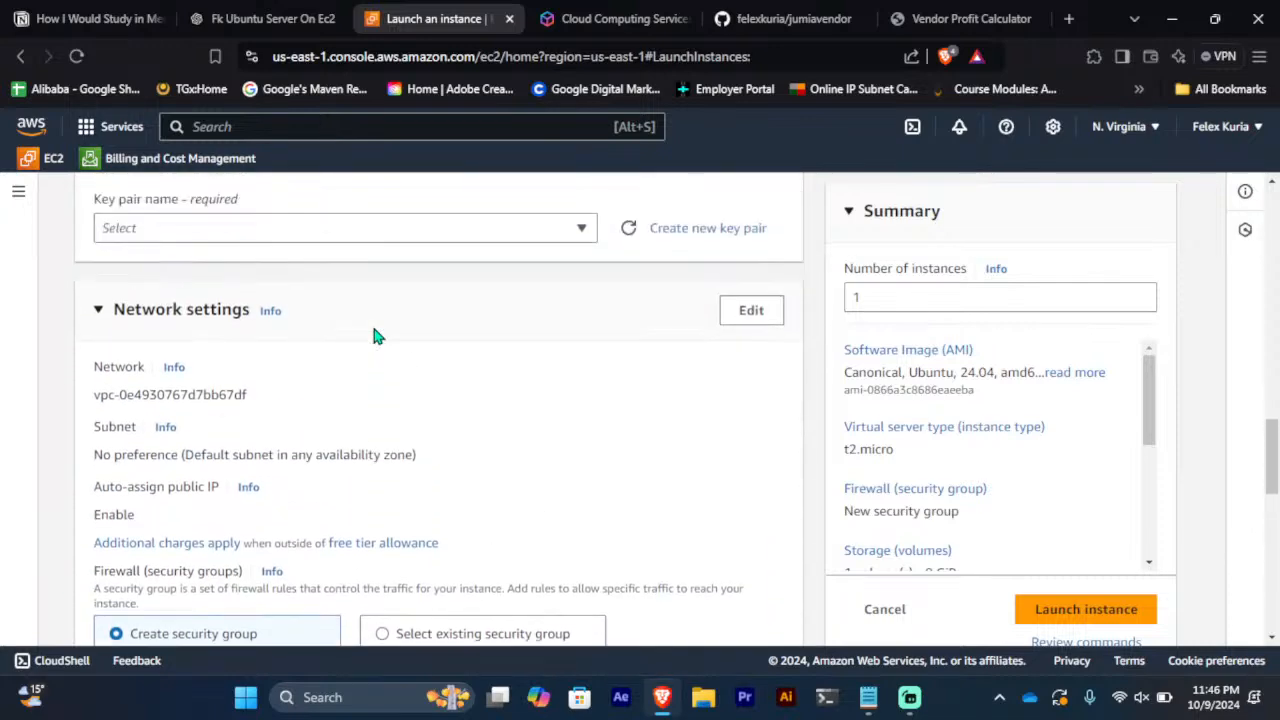
scroll(374, 337, up, 8)
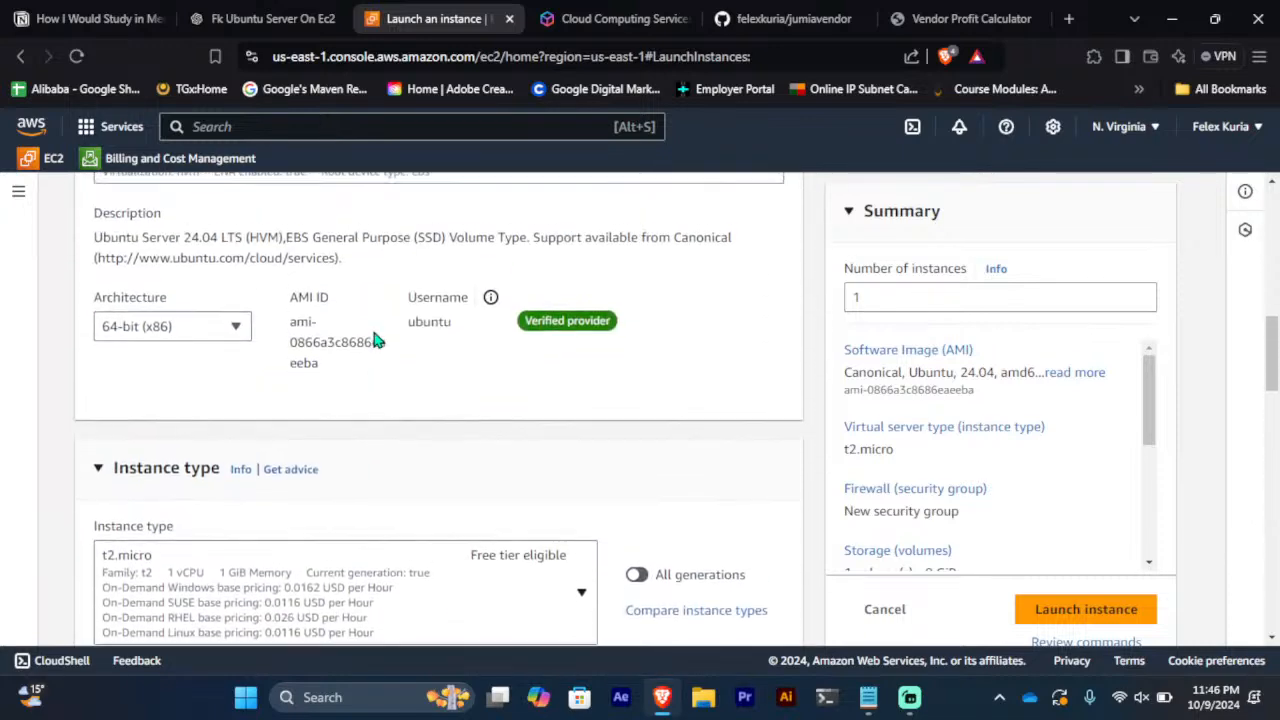
scroll(374, 337, up, 1)
scroll(366, 340, down, 3)
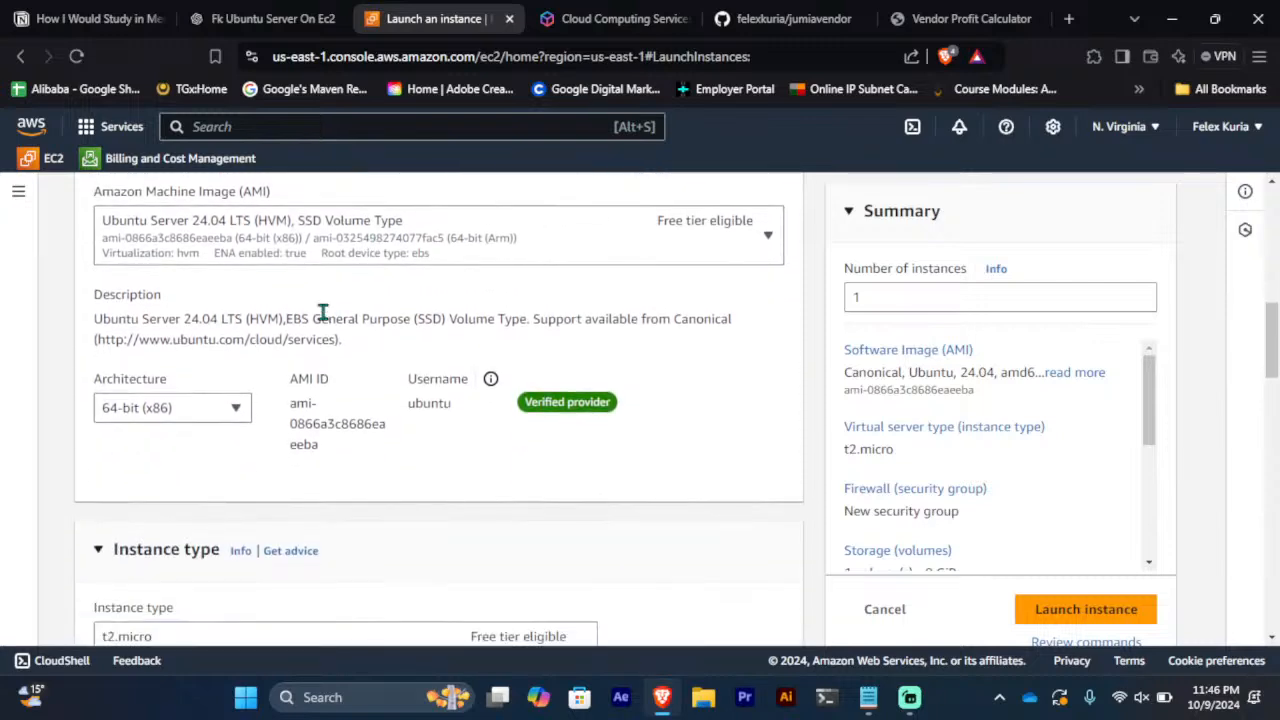
scroll(321, 245, down, 3)
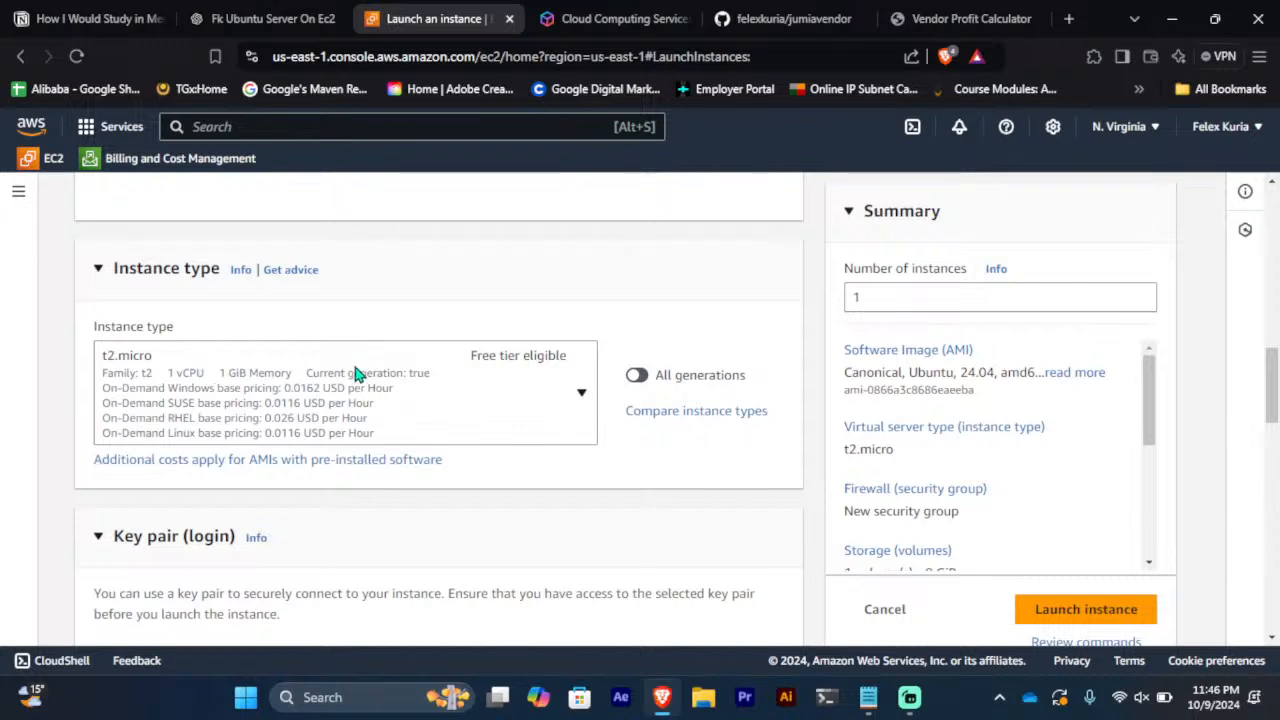
Look through the existing key pairs for the instance, and open the form for creating a new one
scroll(228, 377, down, 3)
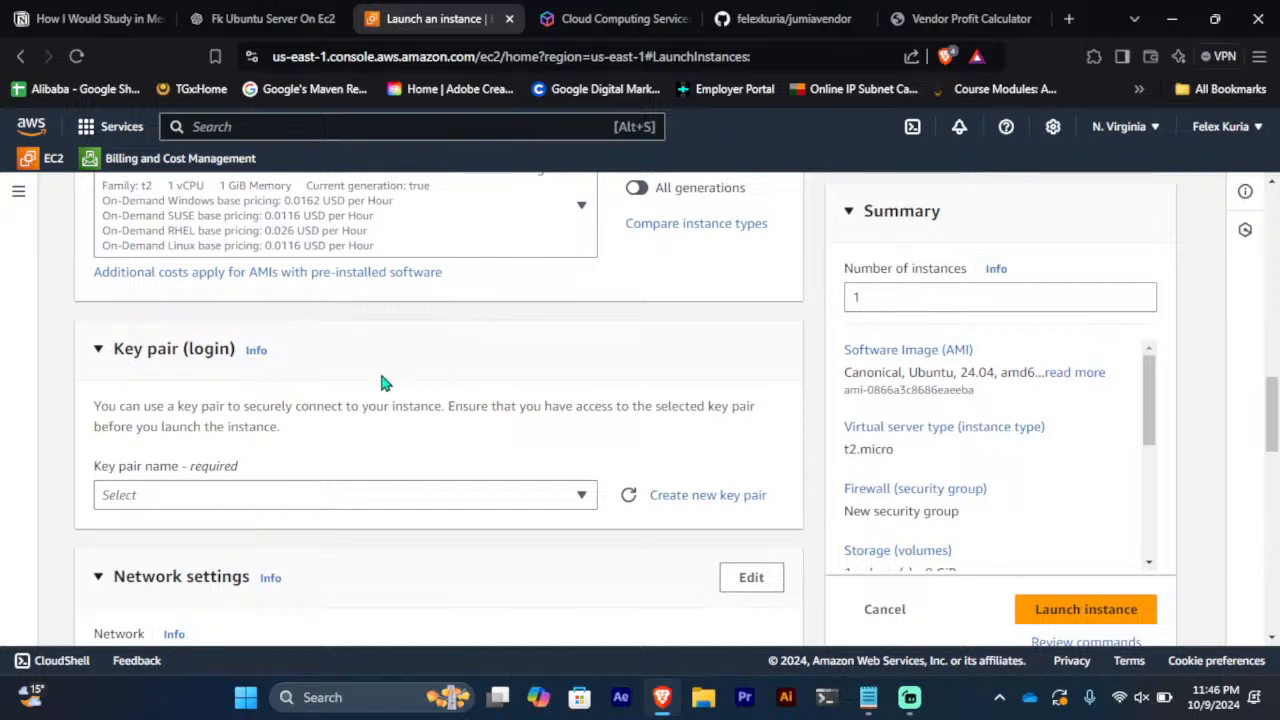
scroll(422, 372, down, 1)
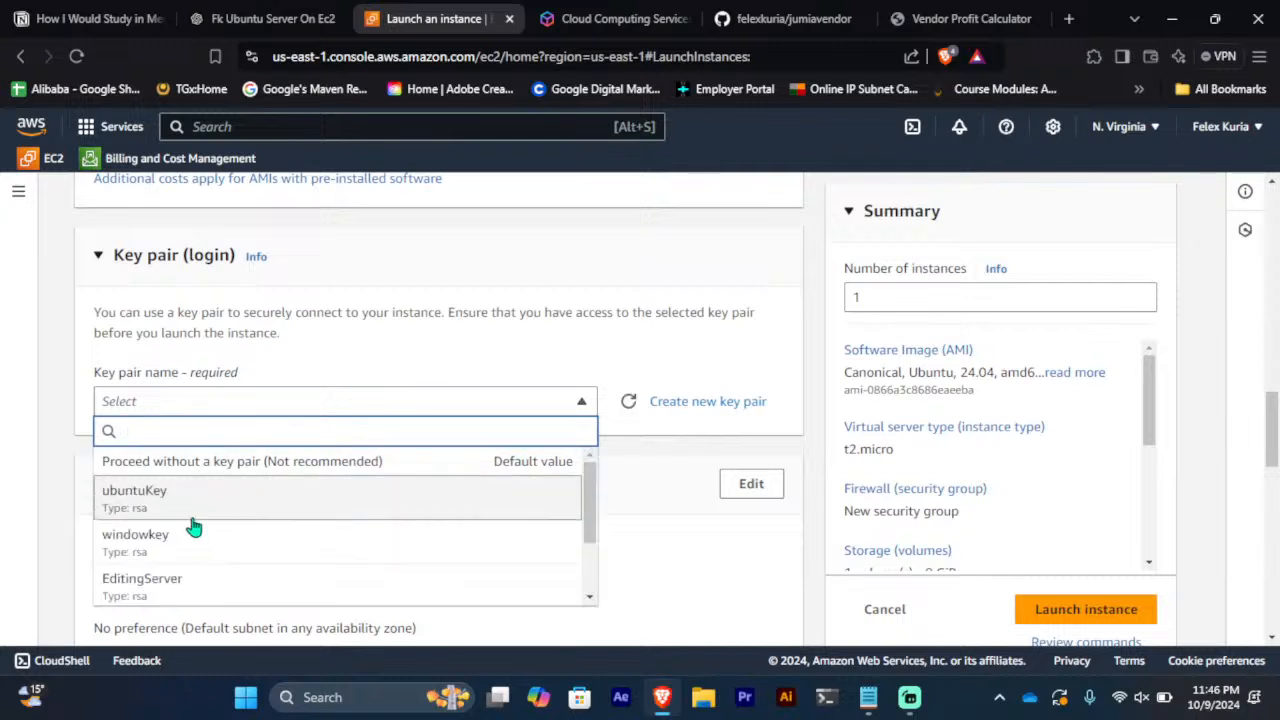
scroll(300, 500, down, 2)
scroll(306, 480, down, 2)
scroll(309, 480, up, 2)
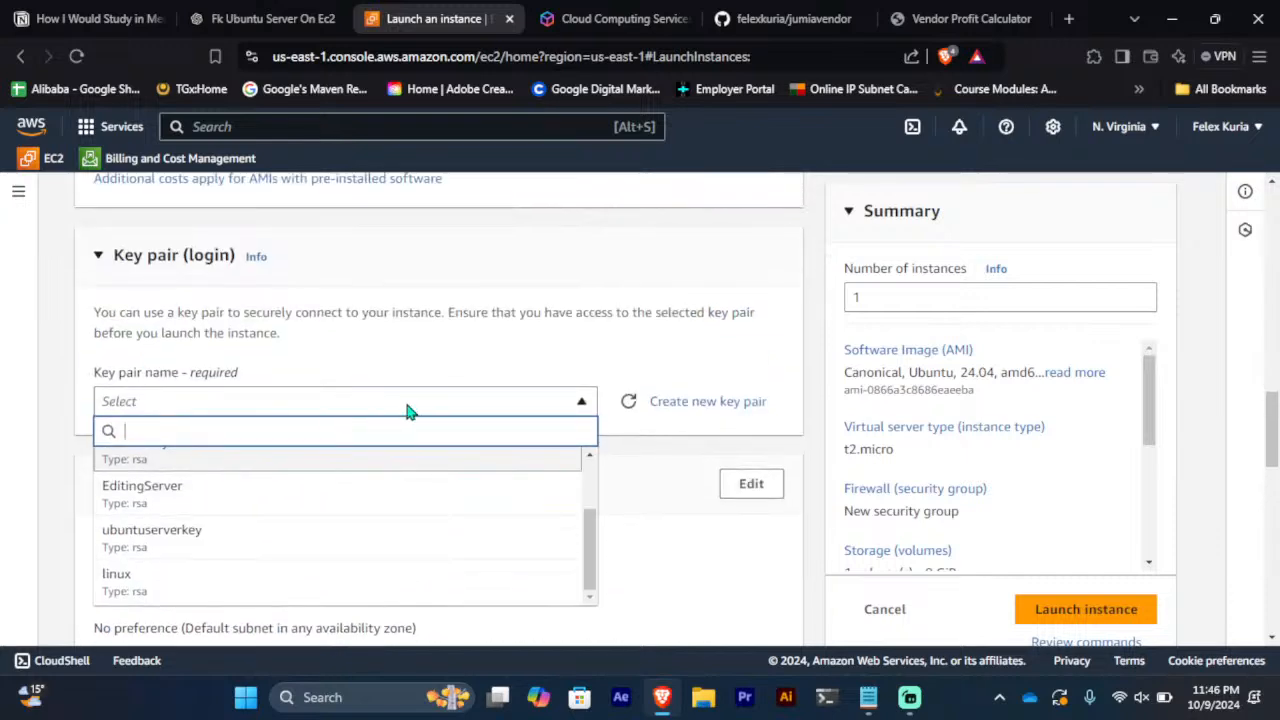
click(680, 414)
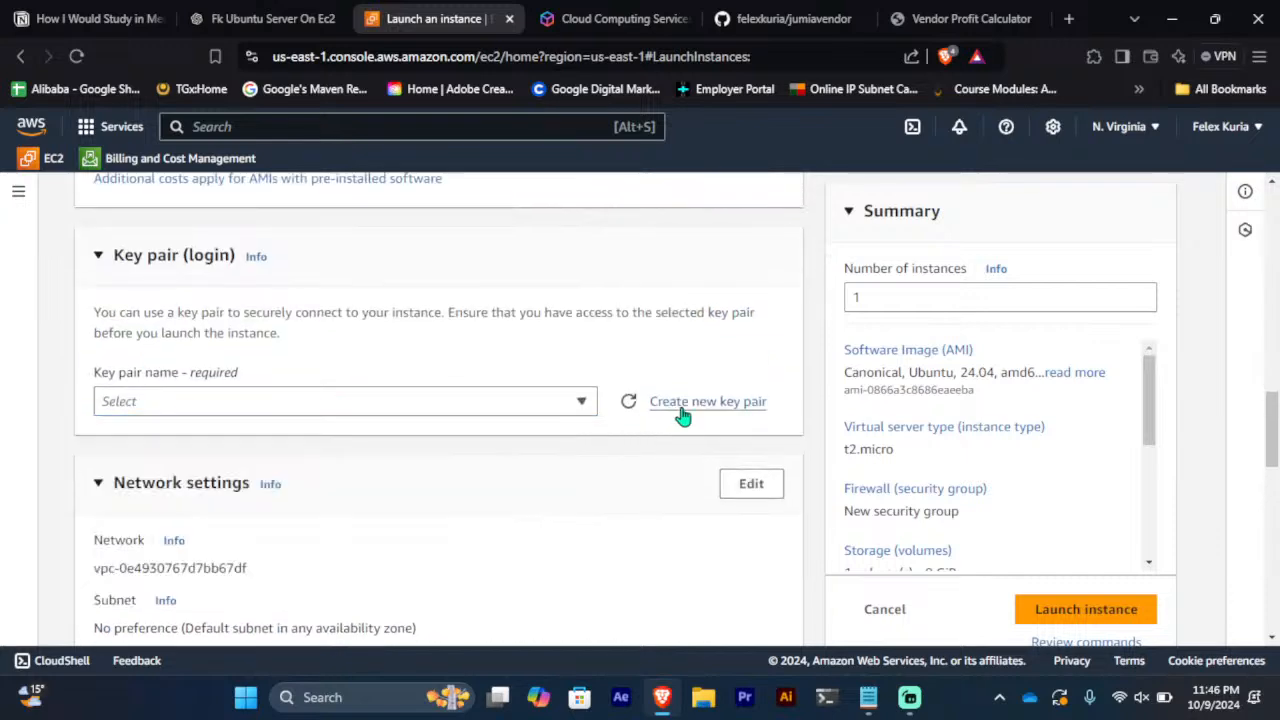
click(684, 410)
Create an RSA key pair named ubuntuEc2Key with the .pem private key format
click(536, 319)
text(ubuntu)
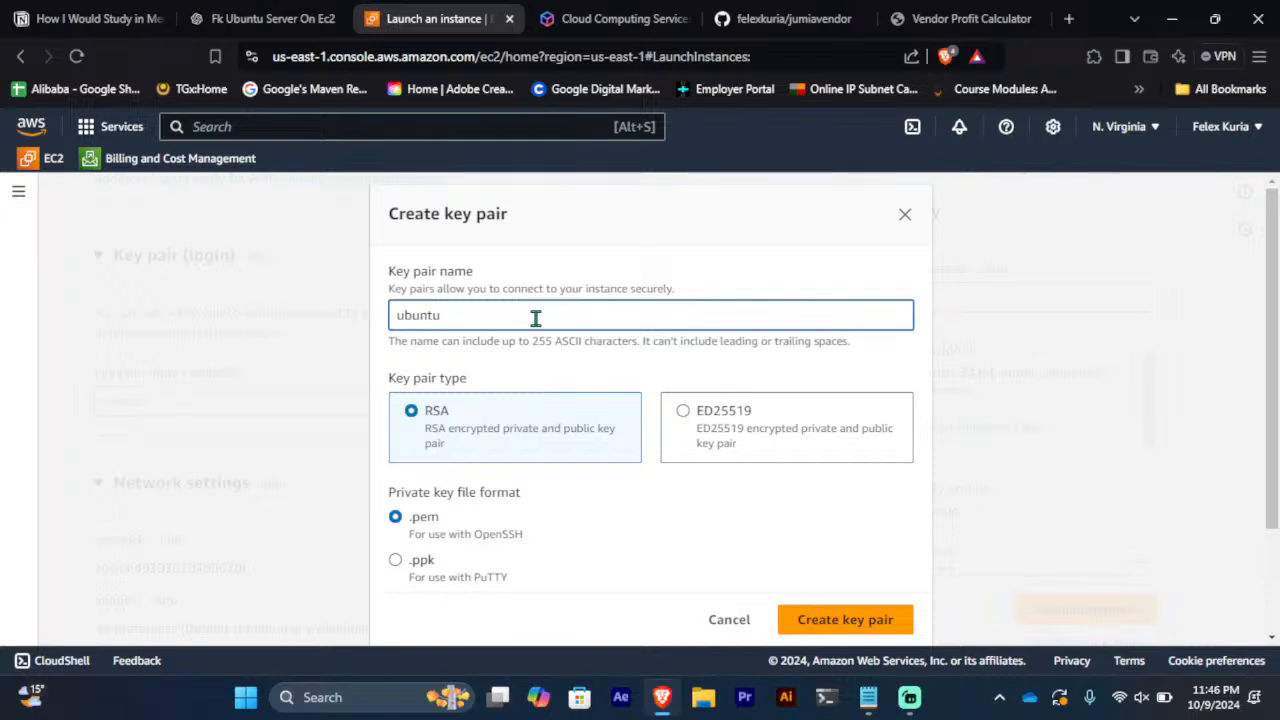
text(b)
text(ke)
key(BackSpace)
key(BackSpace)
key(BackSpace)
key(BackSpace)
text(EC@)
key(BackSpace)
key(BackSpace)
text(2)
key(BackSpace)
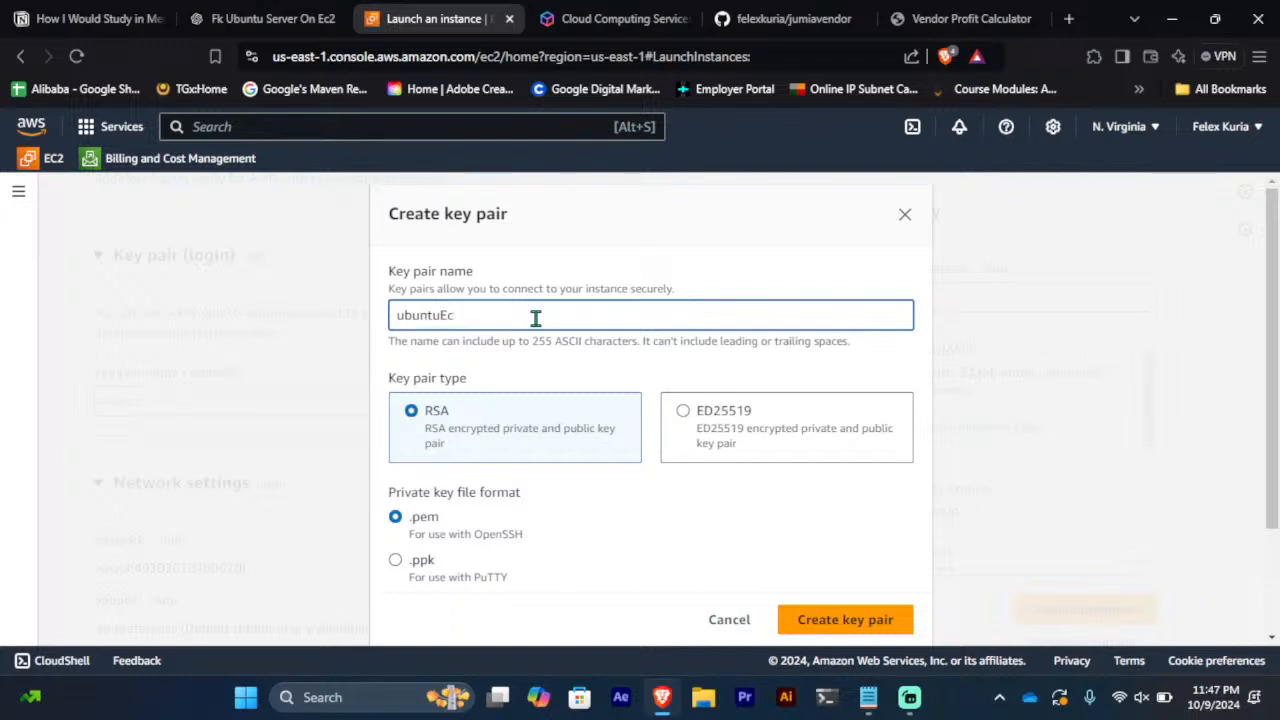
text(c2)
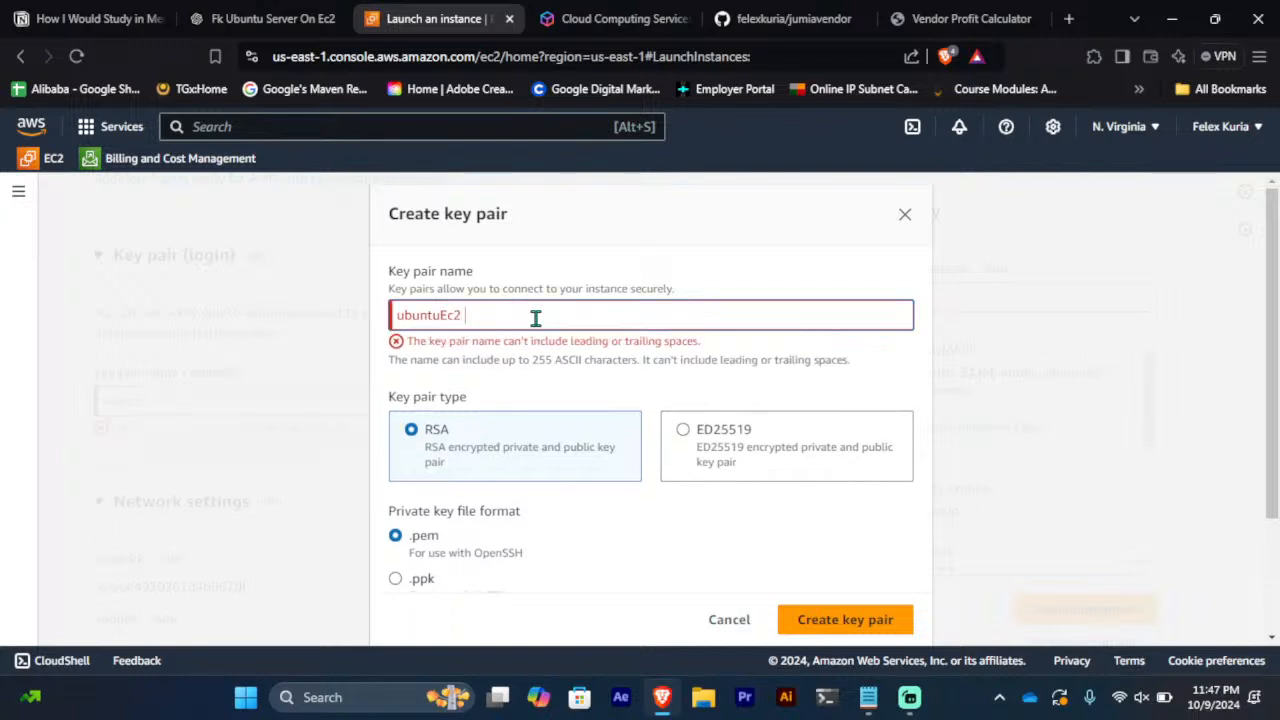
key(BackSpace)
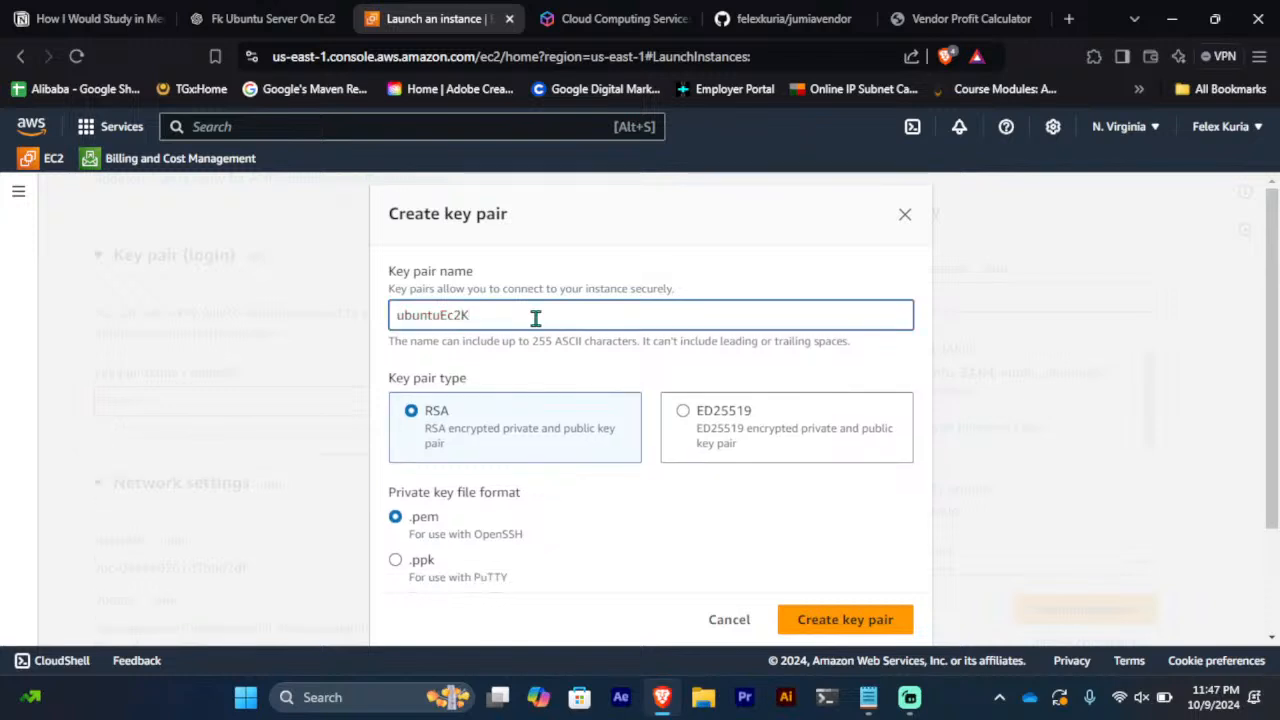
text(Ka)
key(BackSpace)
text(ey)
scroll(572, 436, down, 1)
scroll(572, 436, down, 2)
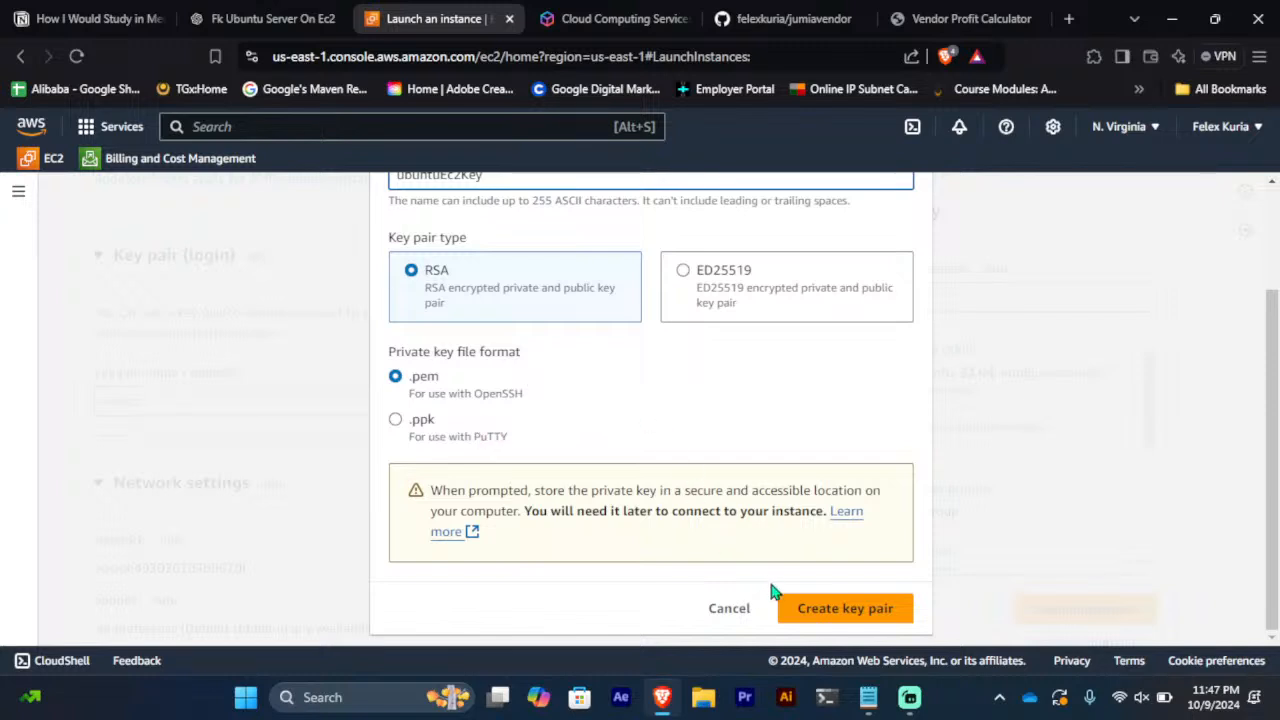
click(816, 610)
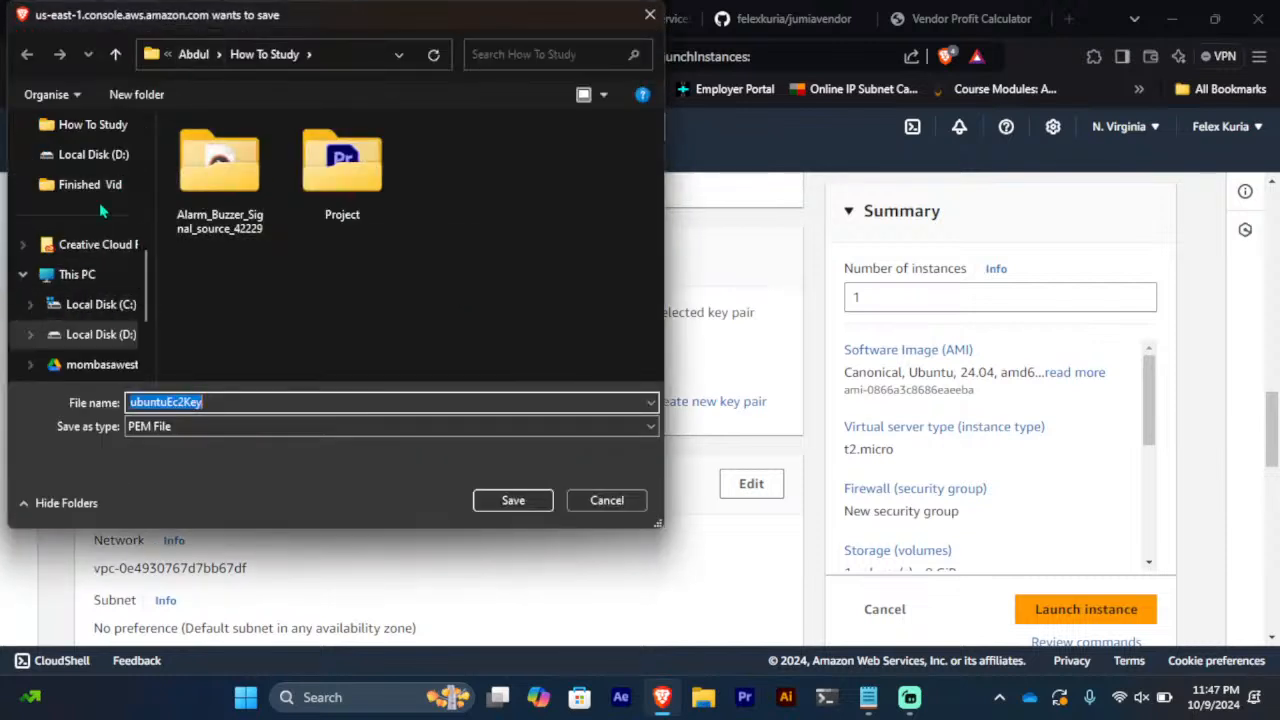
Save the ubuntuEc2Key PEM file in the Aws reStart folder on Local Disk (D:)
click(100, 160)
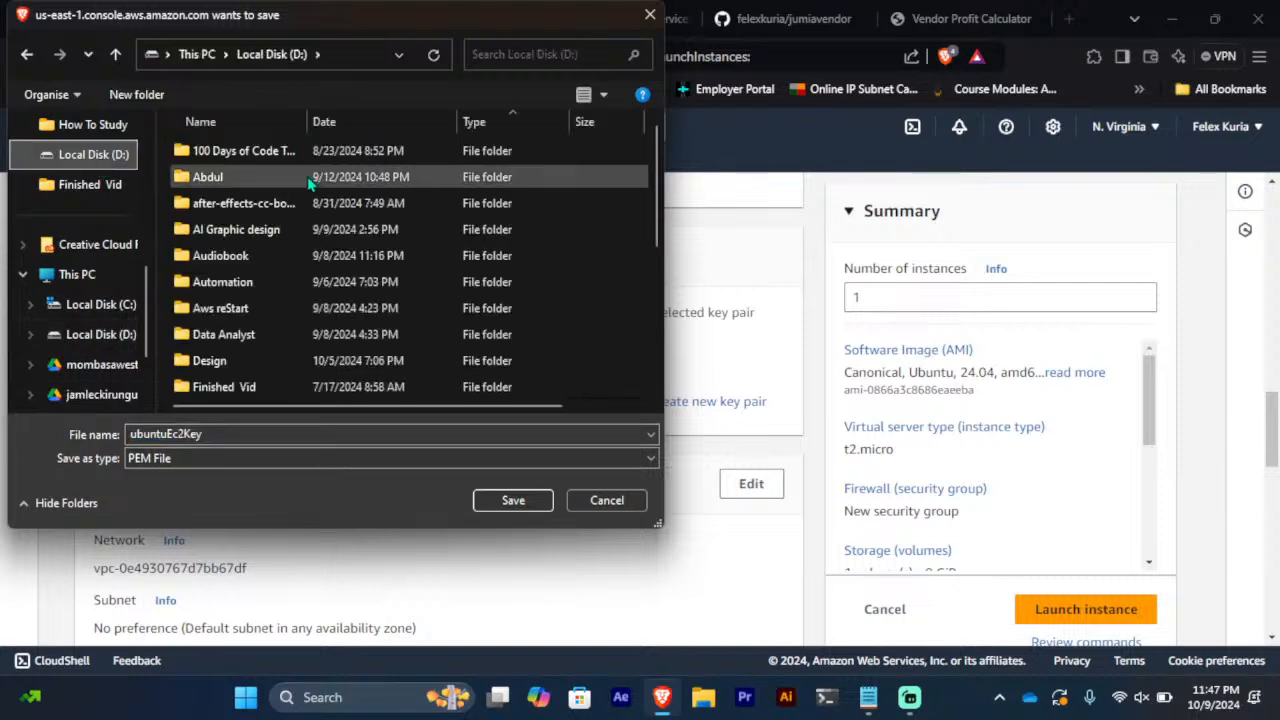
scroll(370, 188, down, 1)
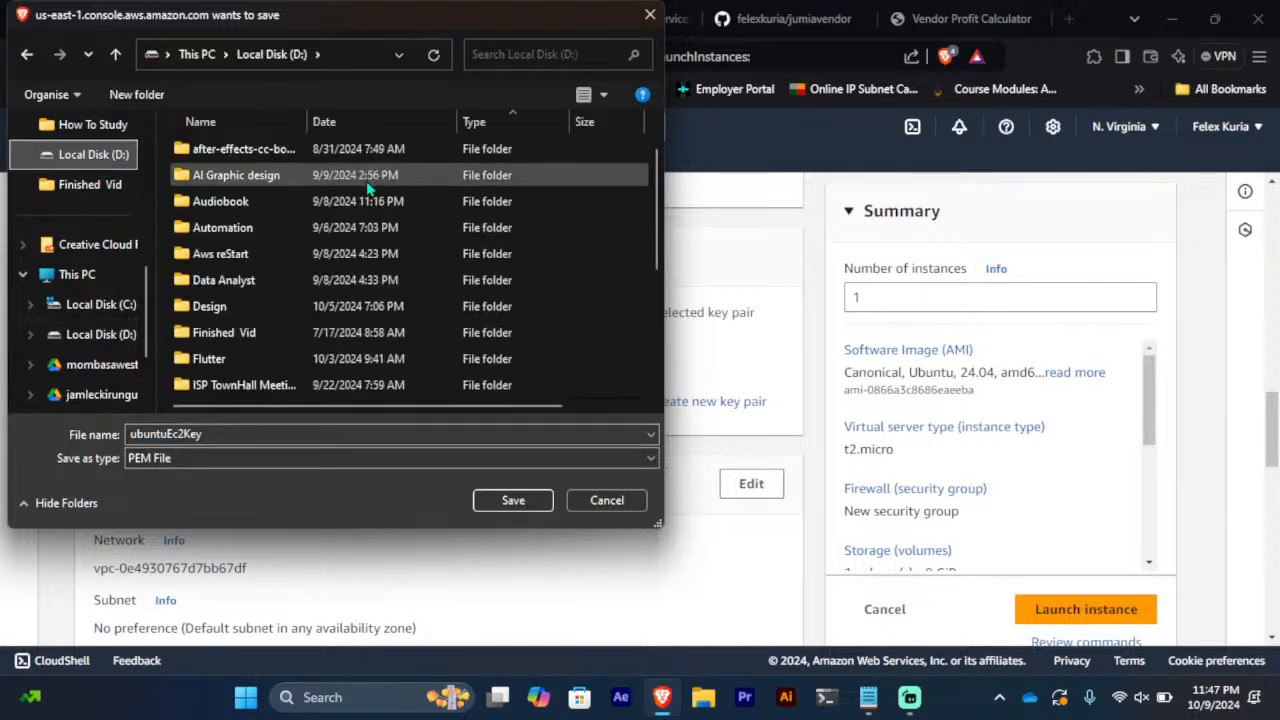
scroll(368, 190, up, 1)
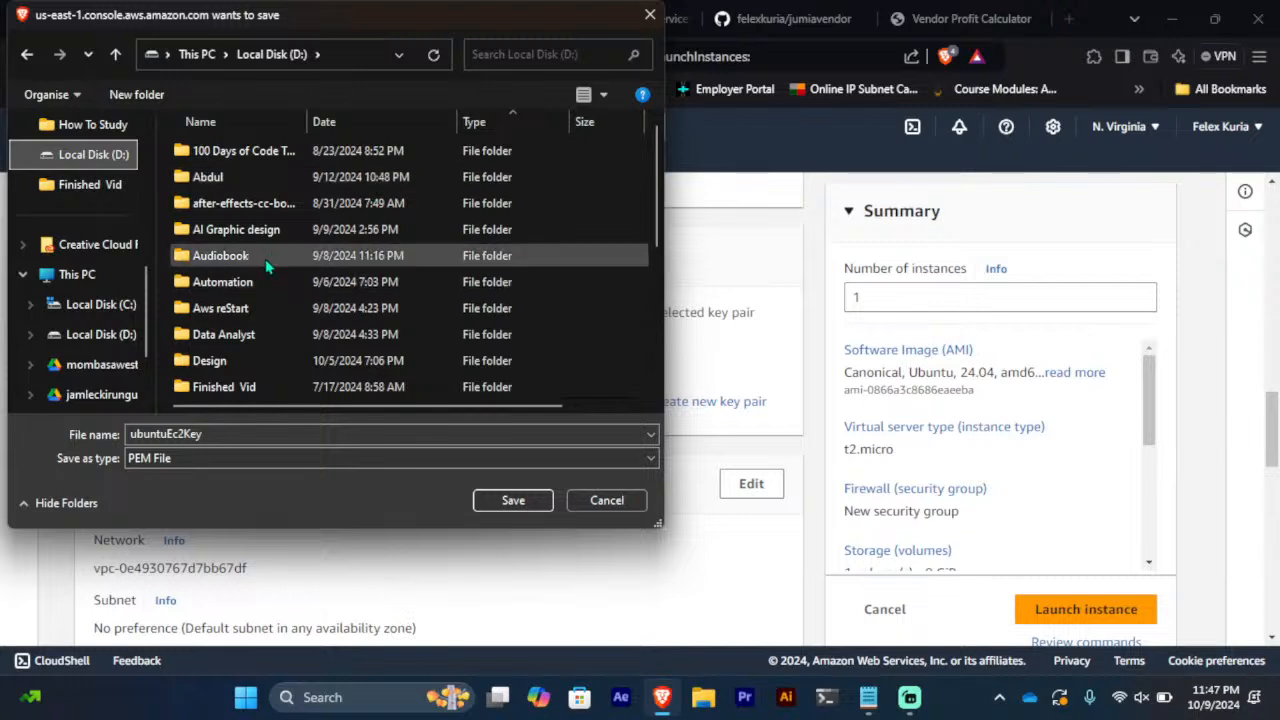
scroll(264, 219, down, 3)
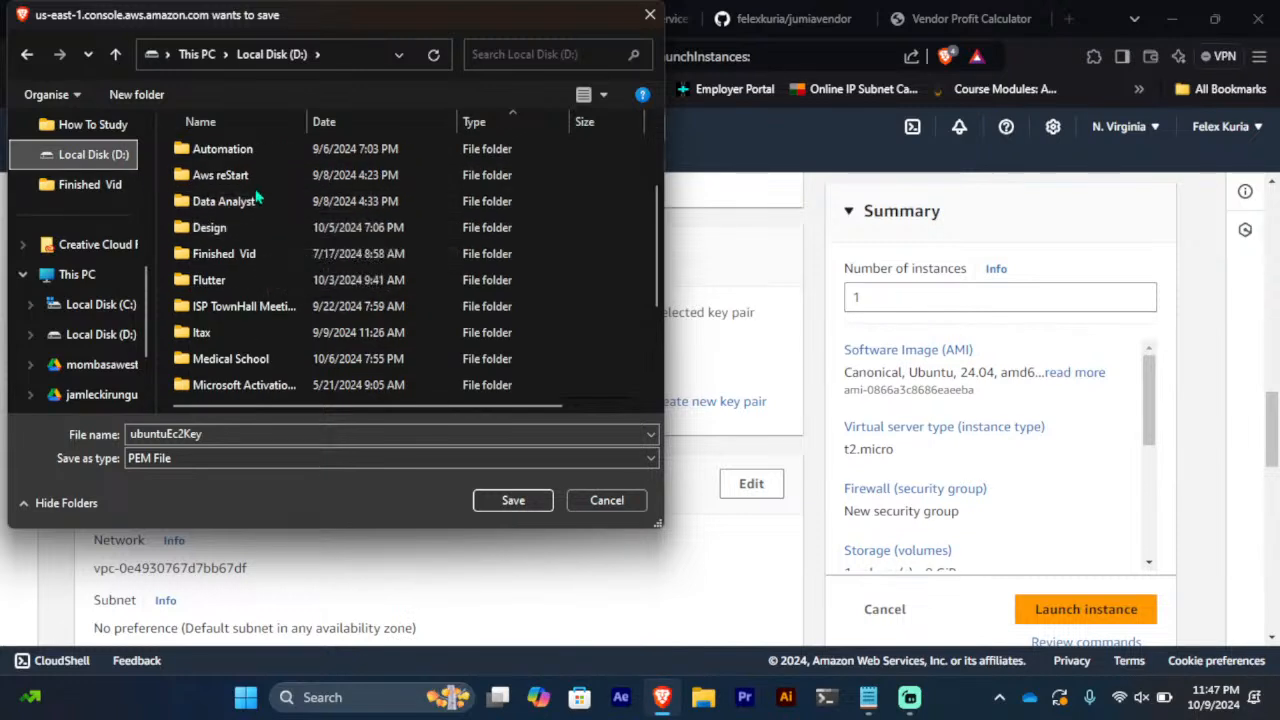
double_click(253, 178)
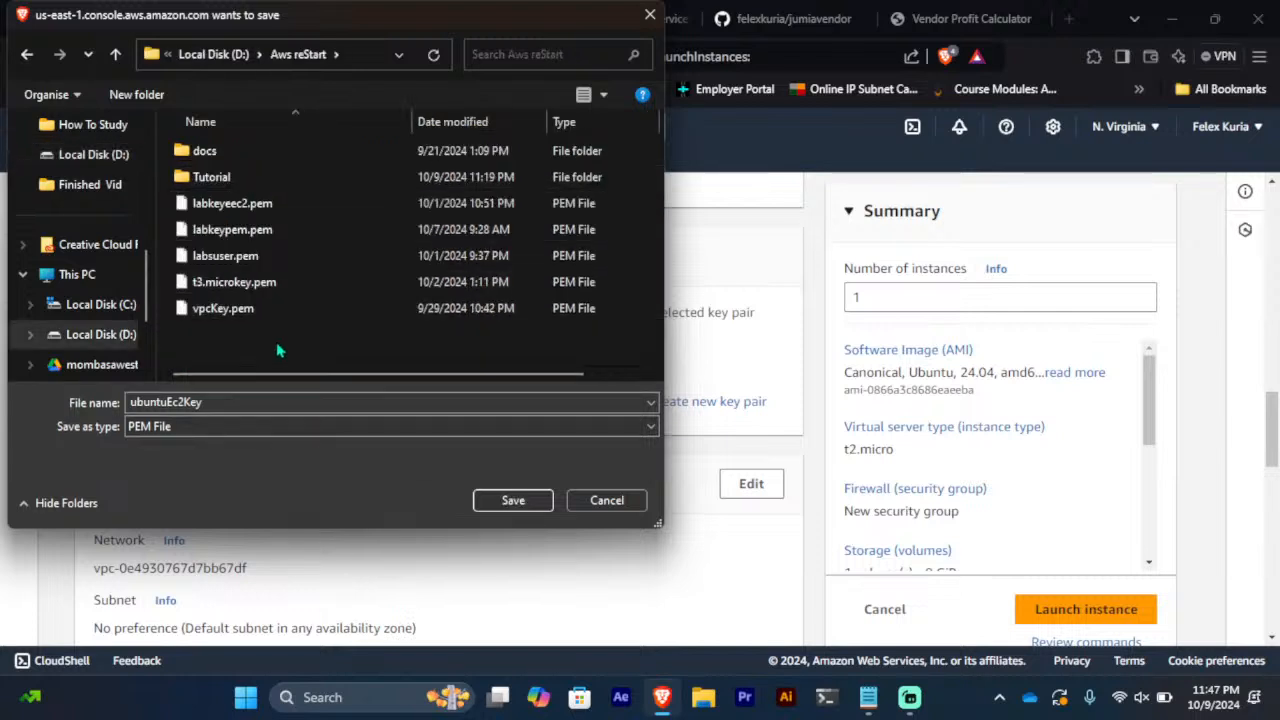
click(491, 510)
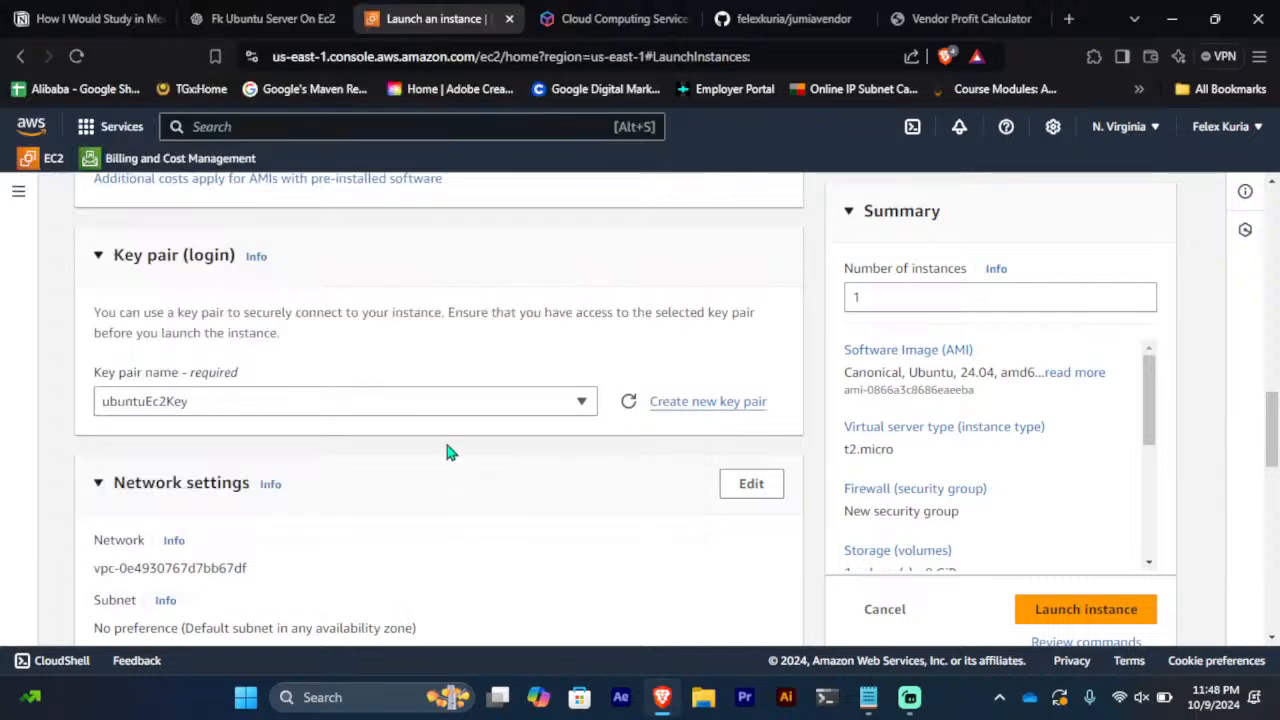
Review the launch form's network settings, including the existing security group option and the allowed SSH traffic sources
scroll(446, 410, down, 4)
scroll(446, 412, up, 1)
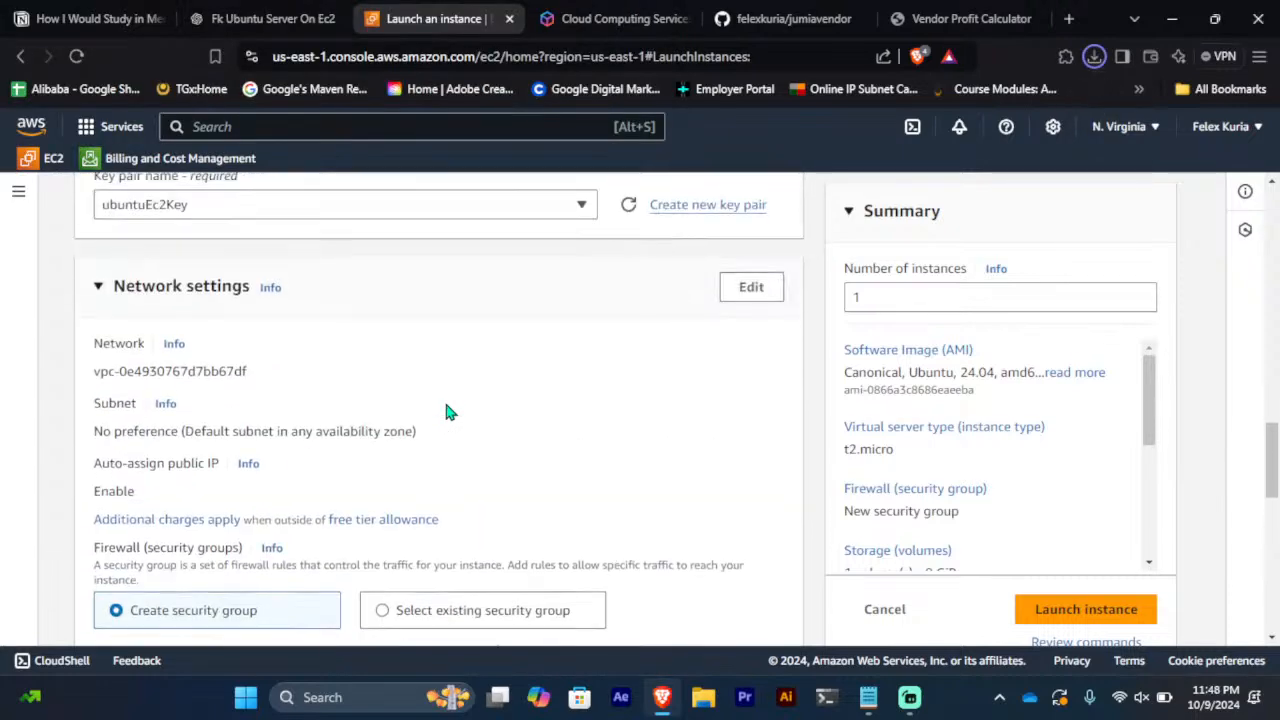
scroll(446, 412, up, 1)
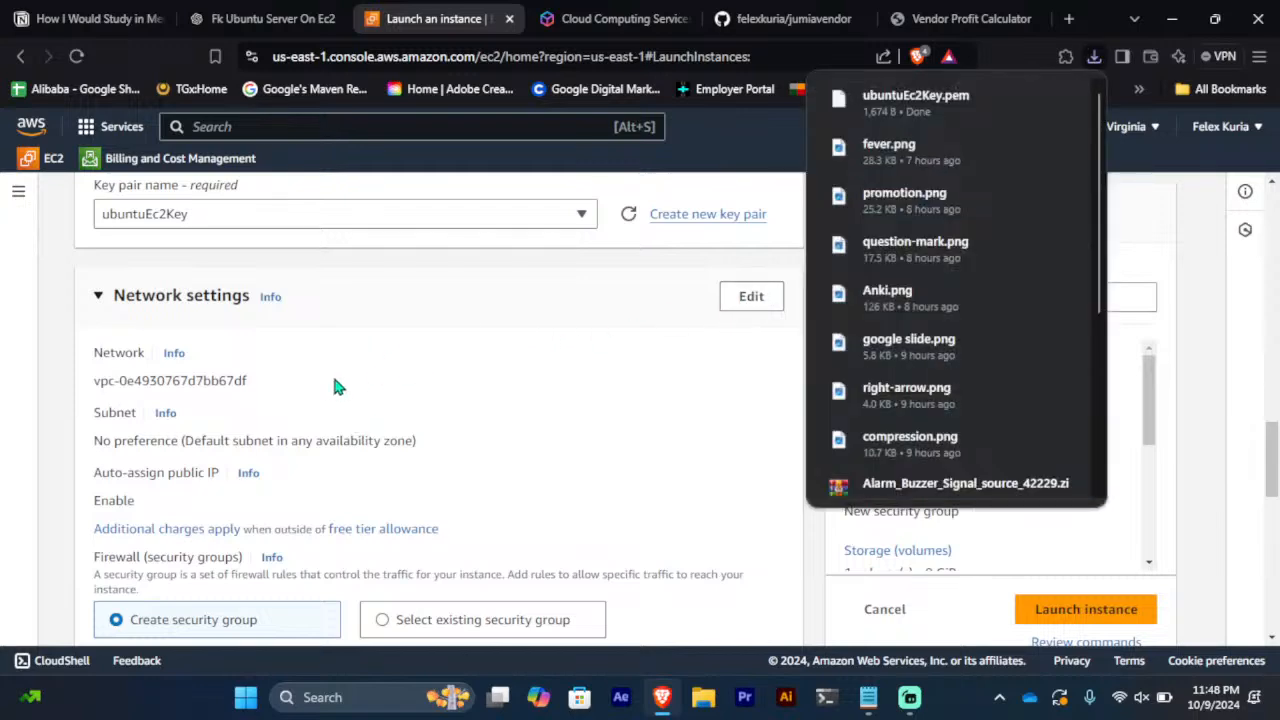
scroll(472, 344, down, 1)
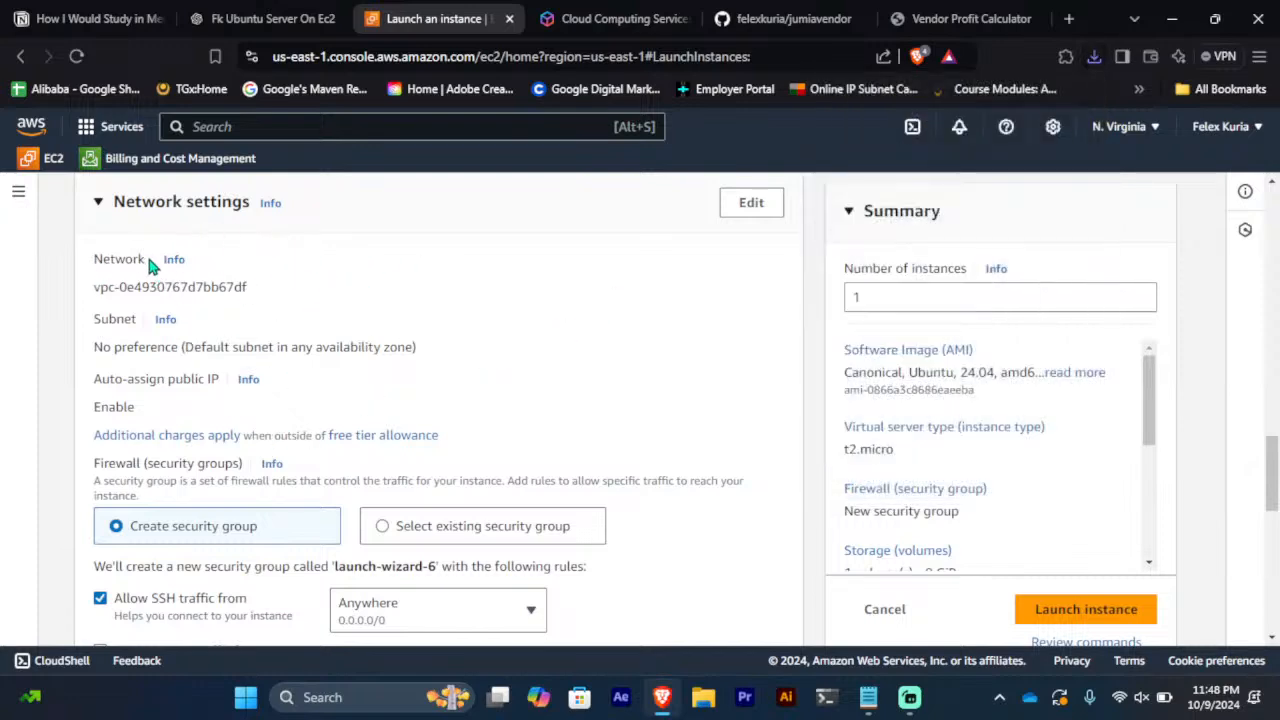
drag(146, 262, 92, 261)
scroll(471, 289, down, 1)
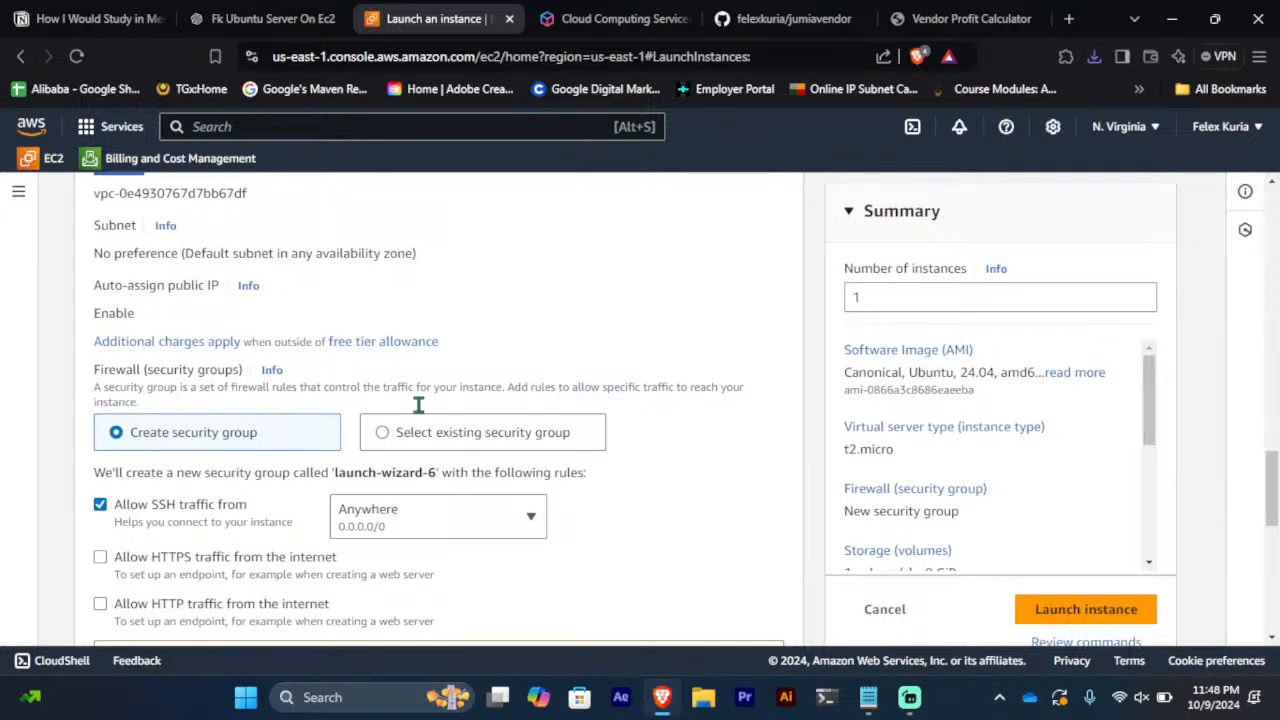
scroll(420, 409, down, 1)
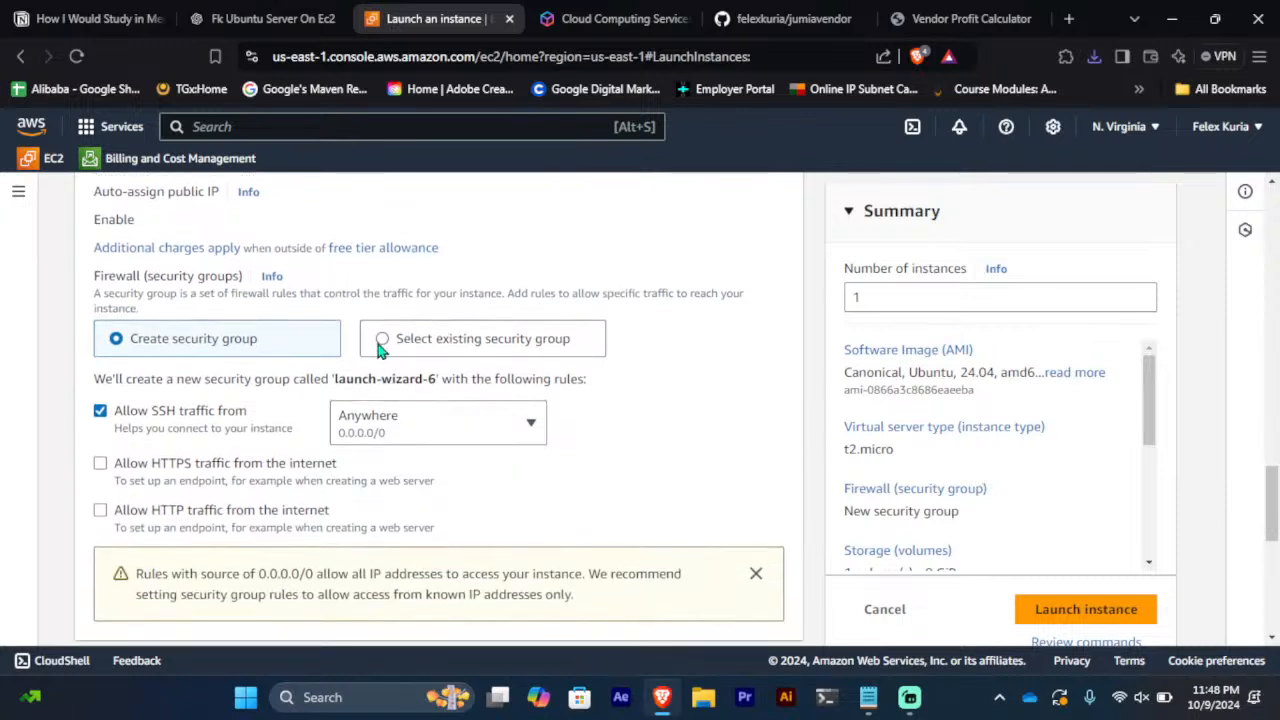
click(381, 341)
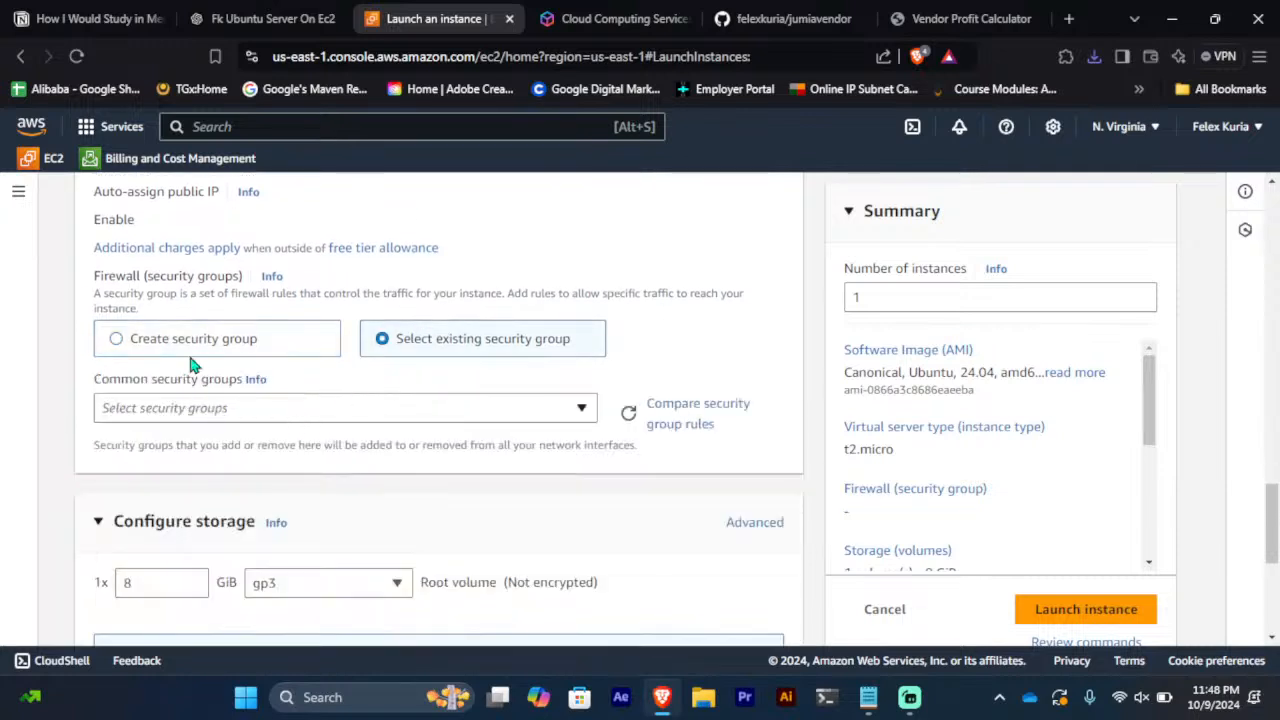
click(117, 340)
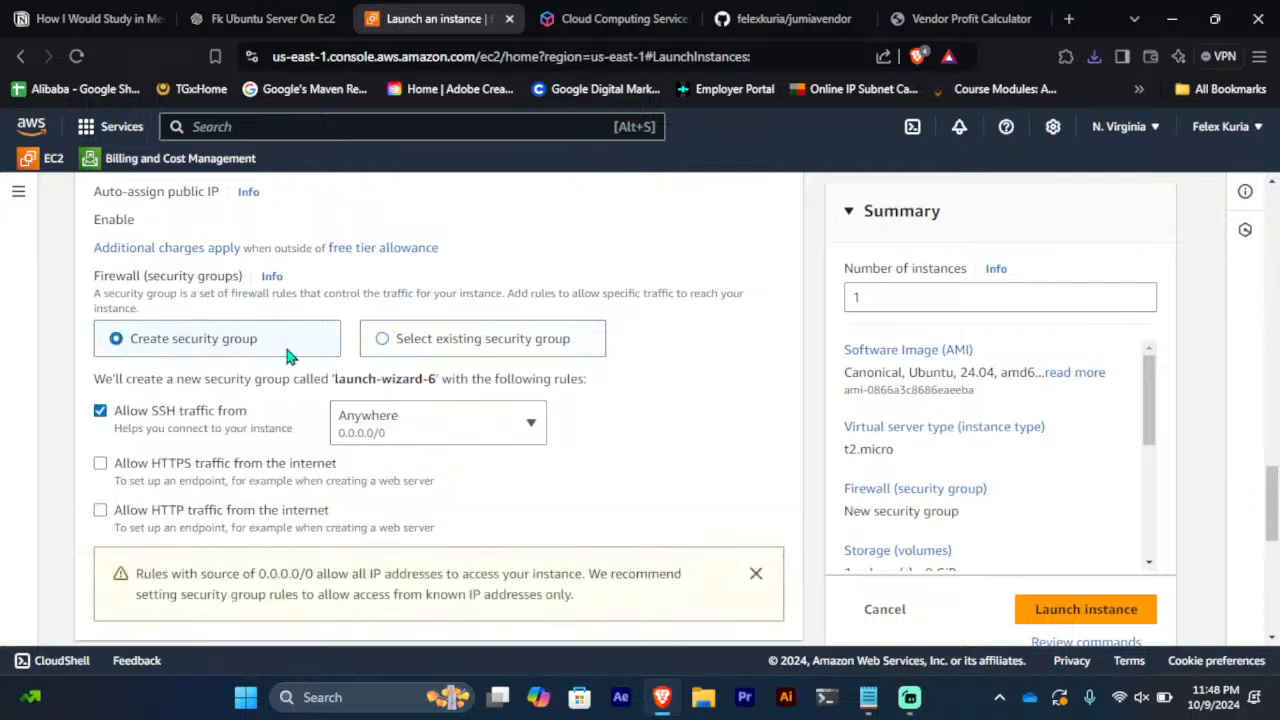
scroll(364, 408, down, 1)
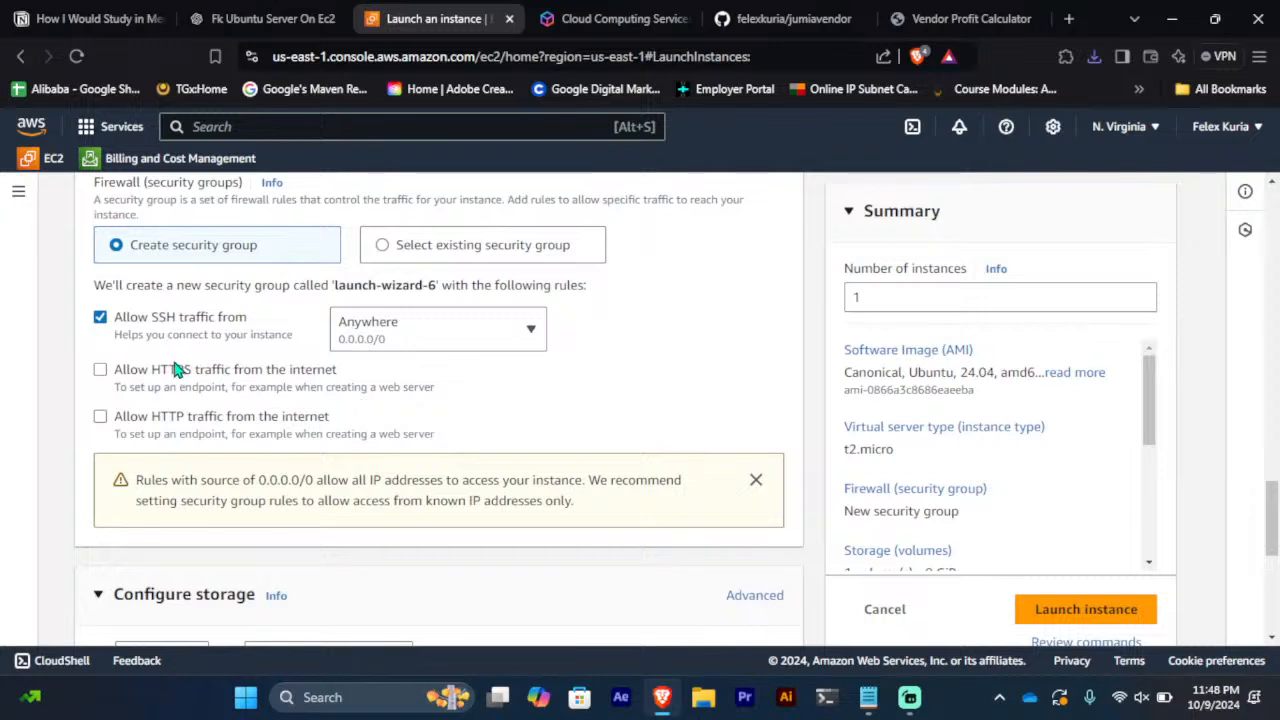
click(415, 330)
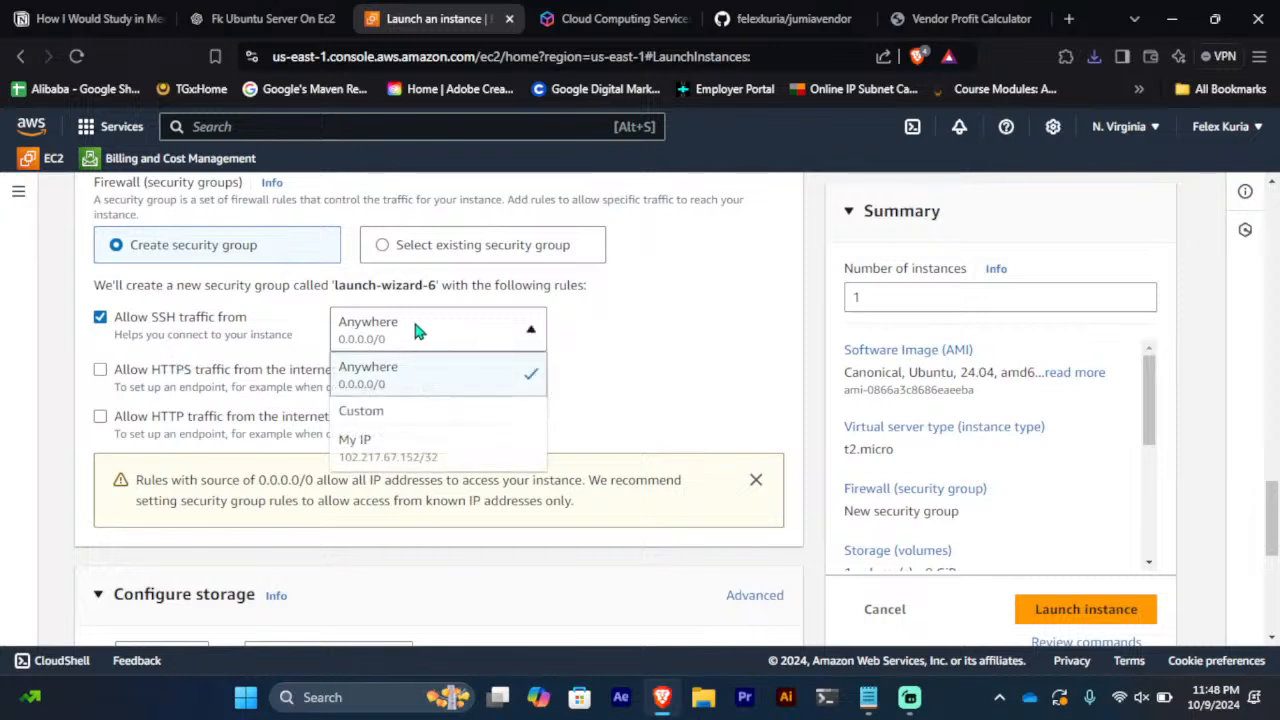
click(298, 342)
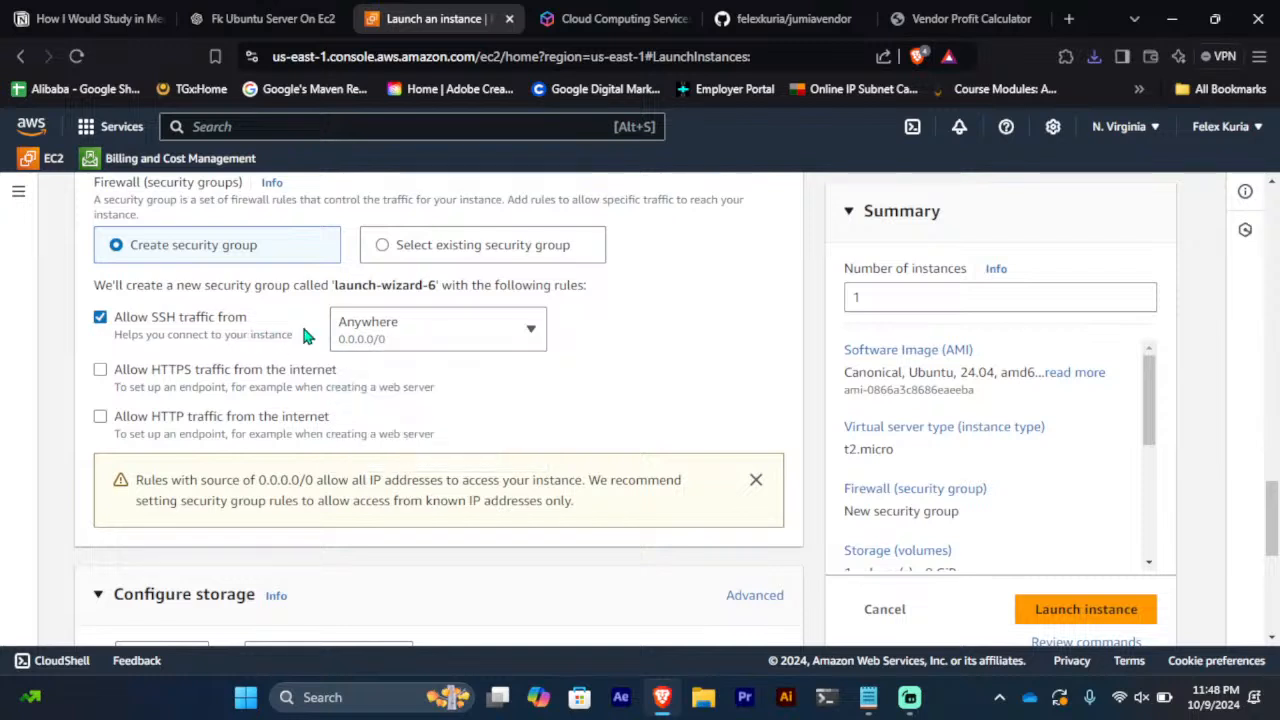
Allow HTTP traffic from the internet in the new security group, with HTTPS traffic left off
click(101, 369)
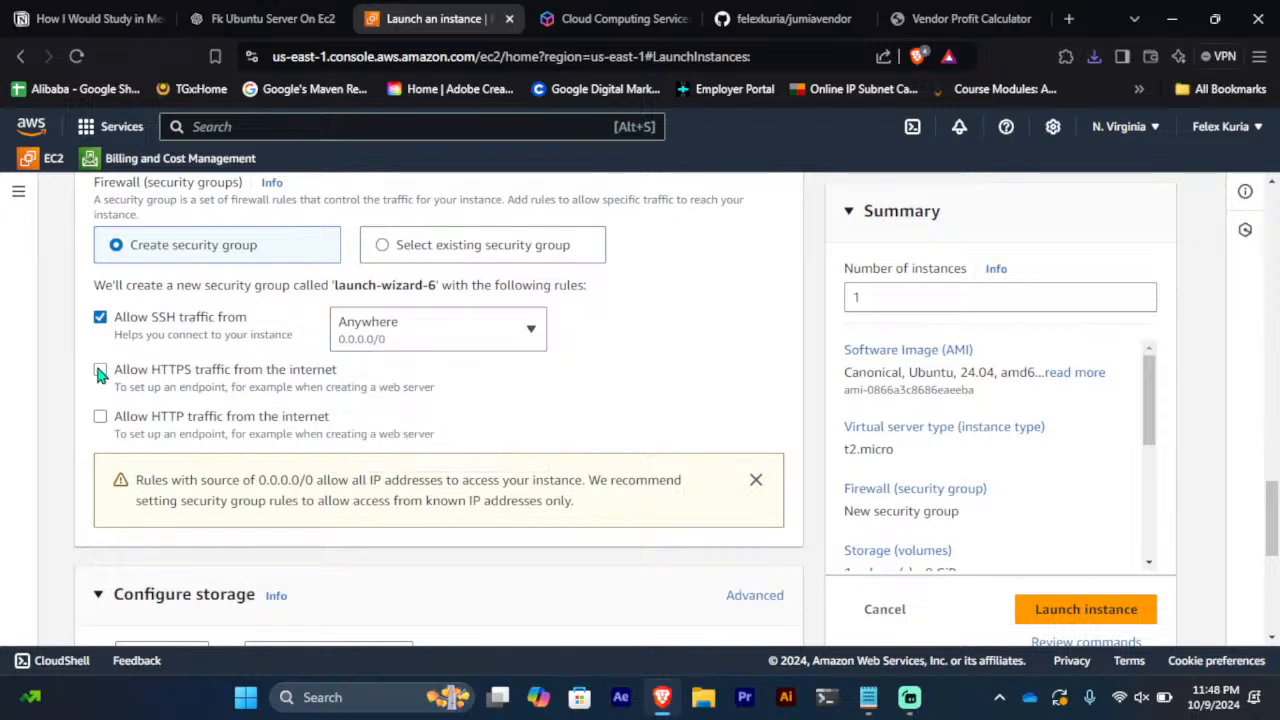
click(101, 418)
click(101, 370)
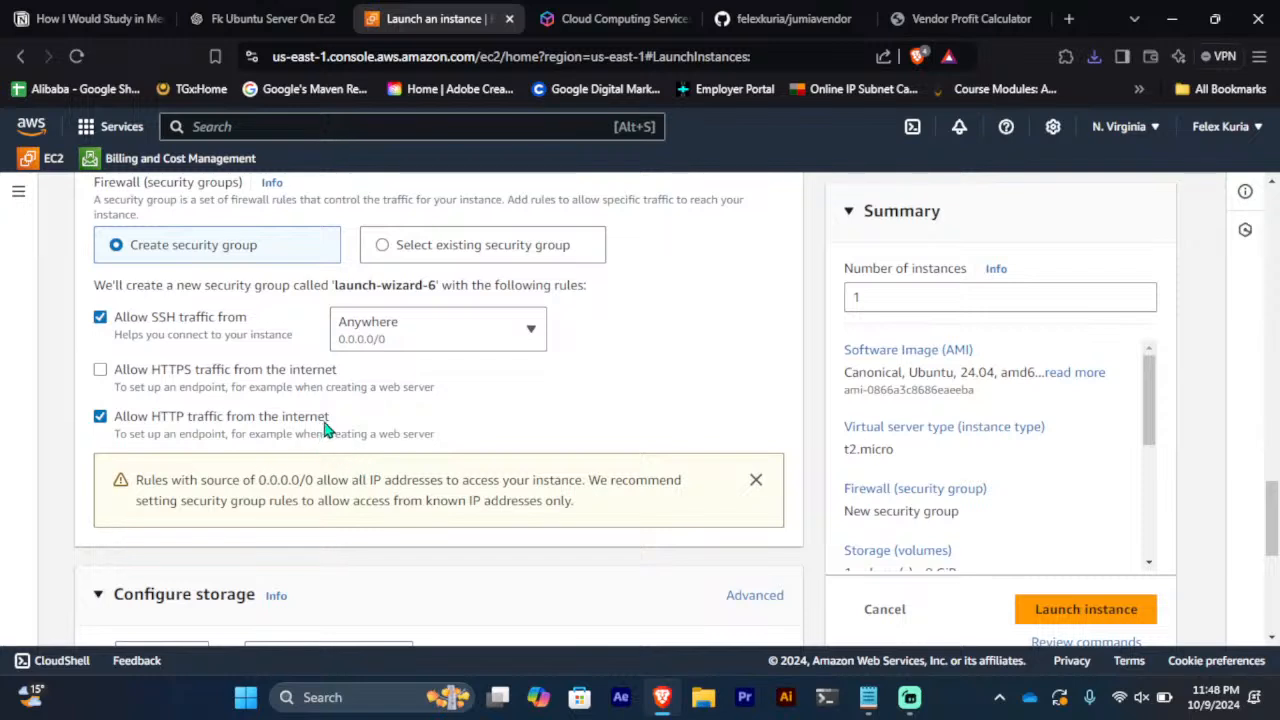
Switch to the live Vendor Profit Calculator site and inspect its connection security and certificate details
click(955, 18)
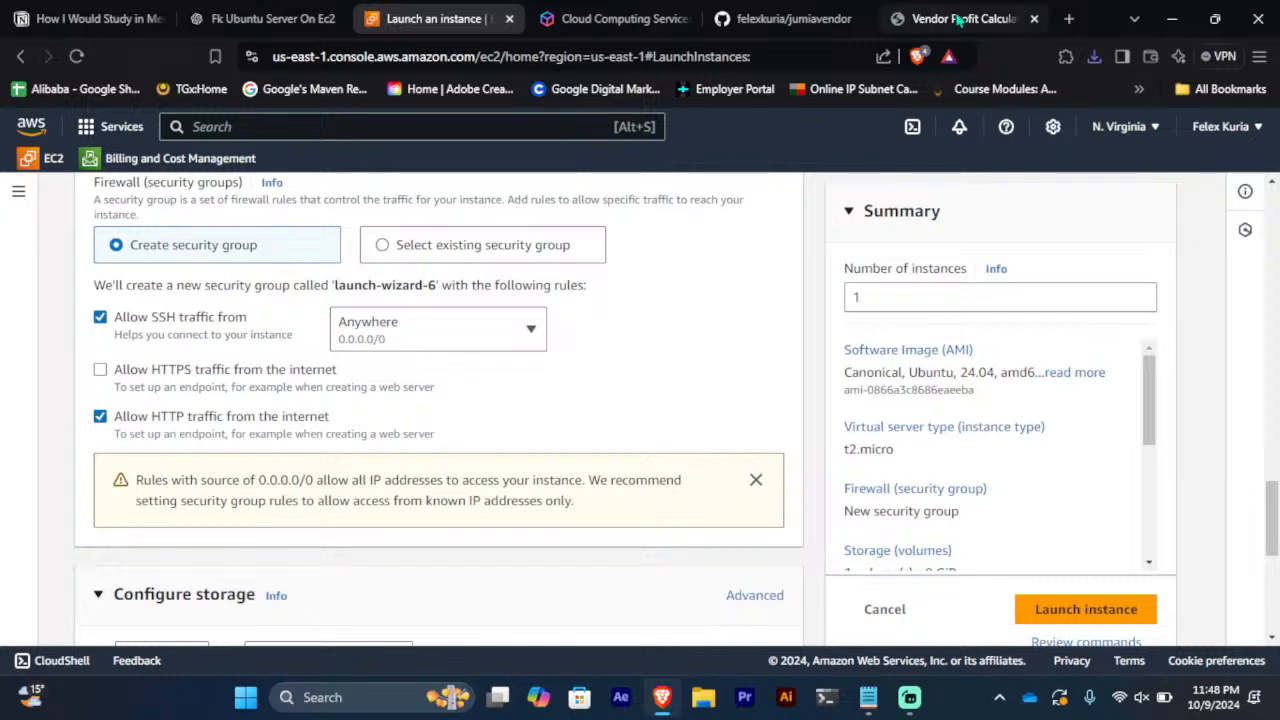
click(249, 57)
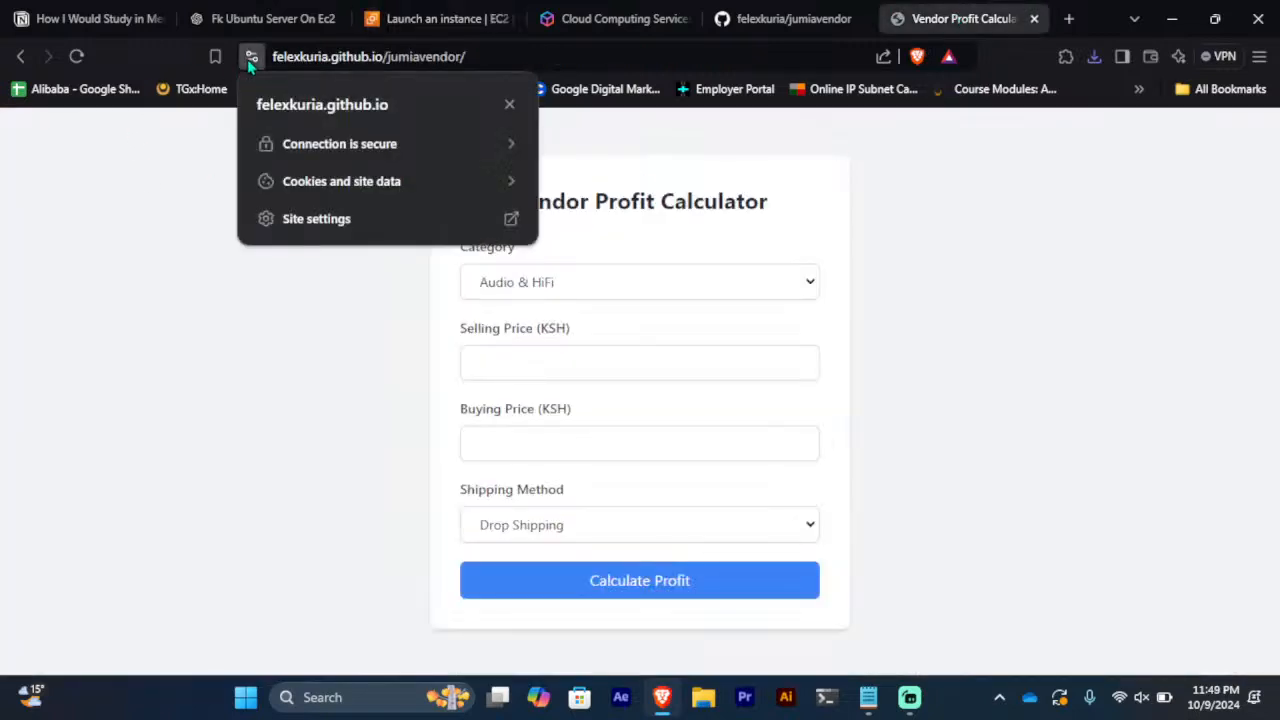
click(389, 150)
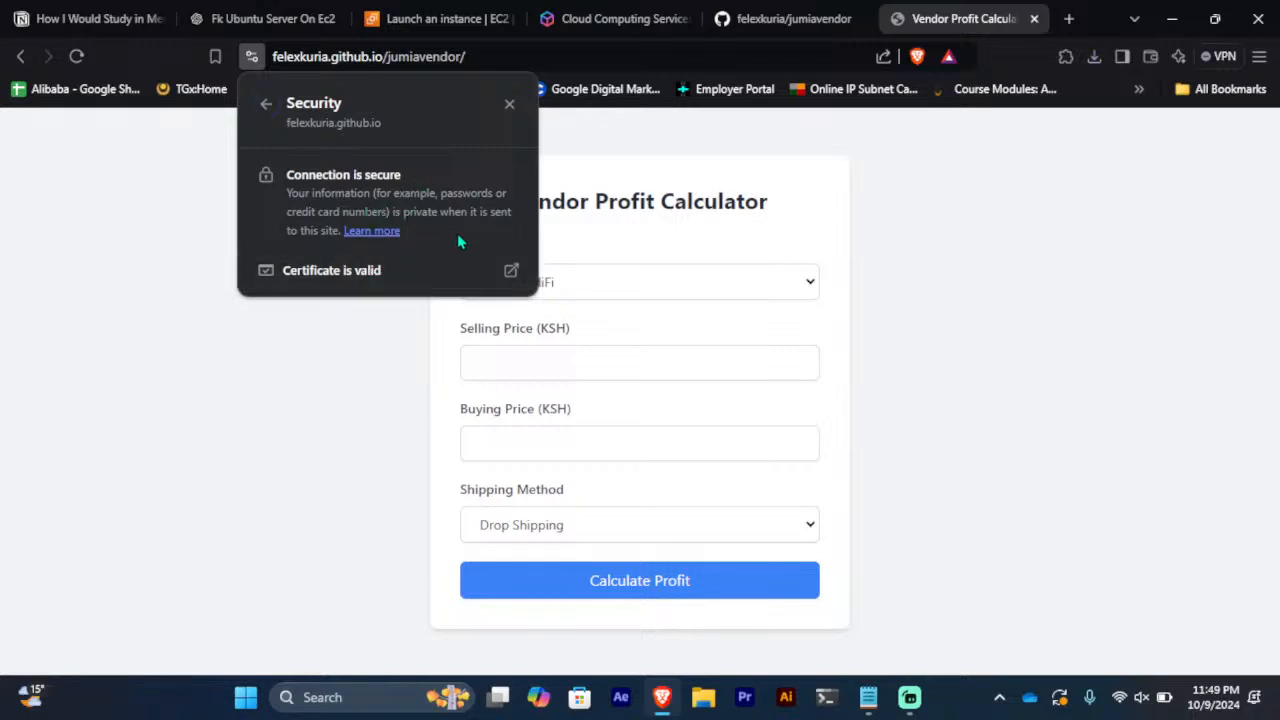
click(509, 270)
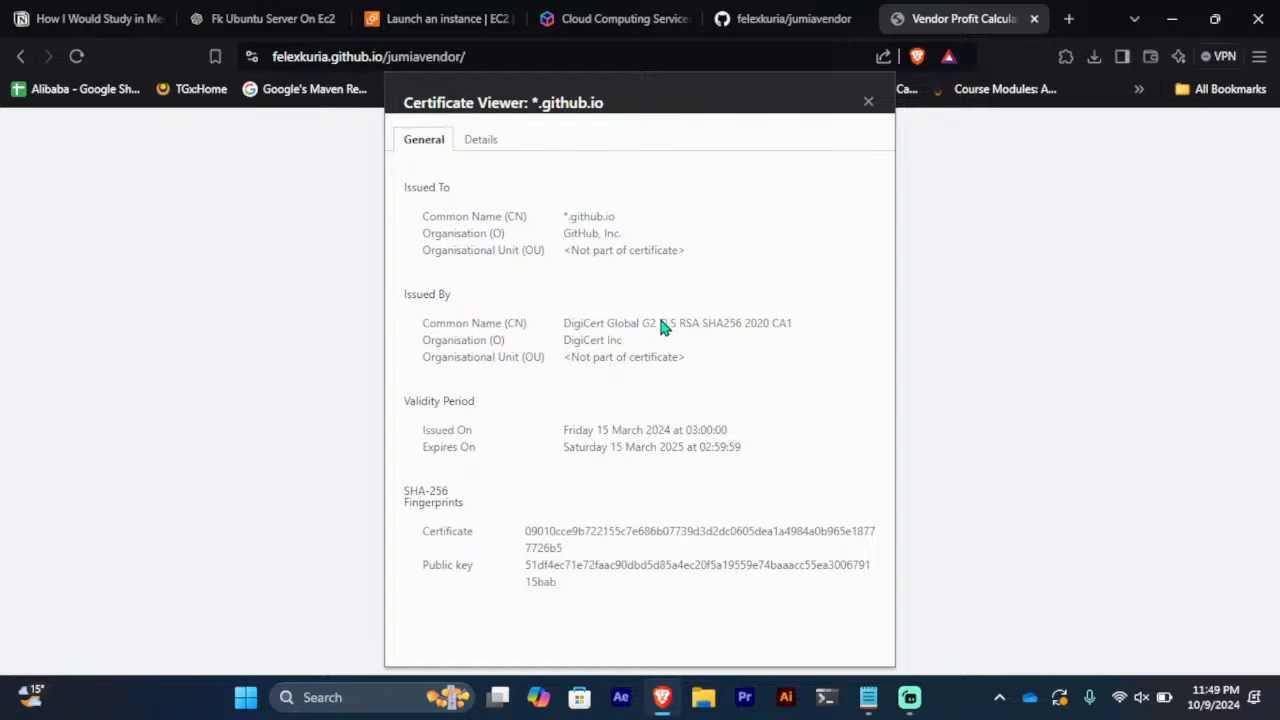
click(868, 102)
Return to the EC2 launch form and review the storage configuration down to the advanced details
click(805, 16)
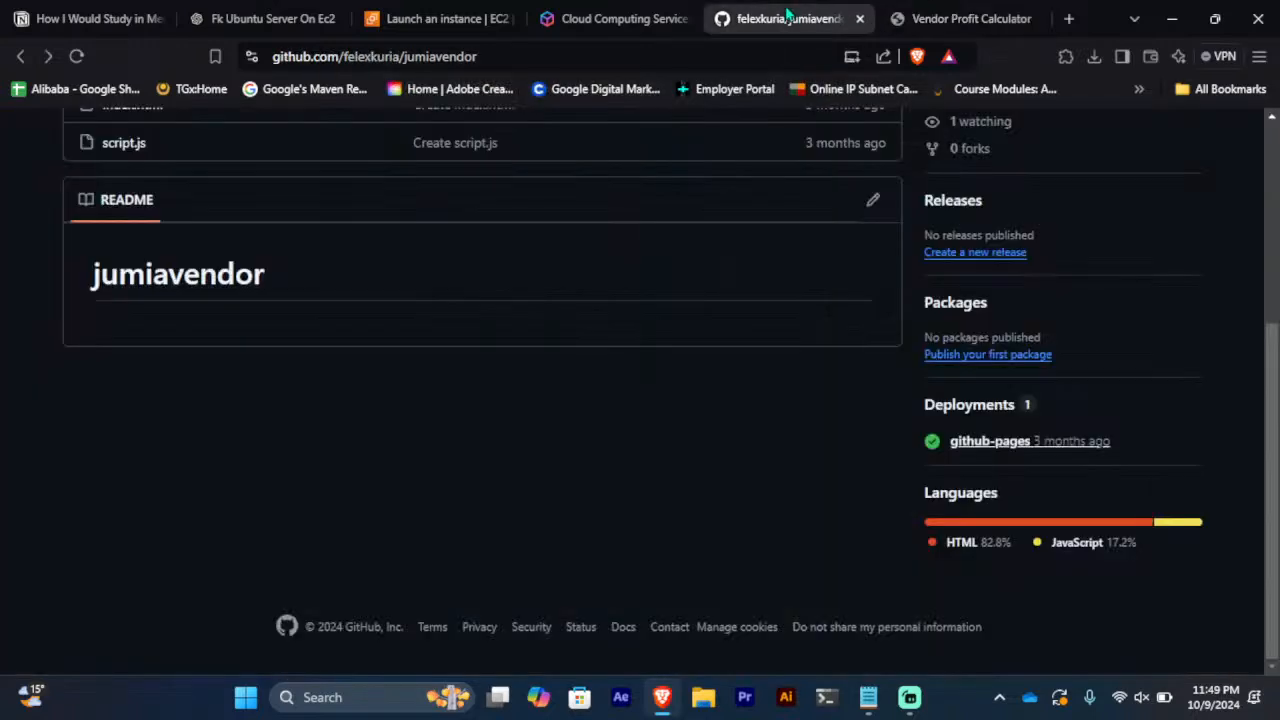
click(452, 14)
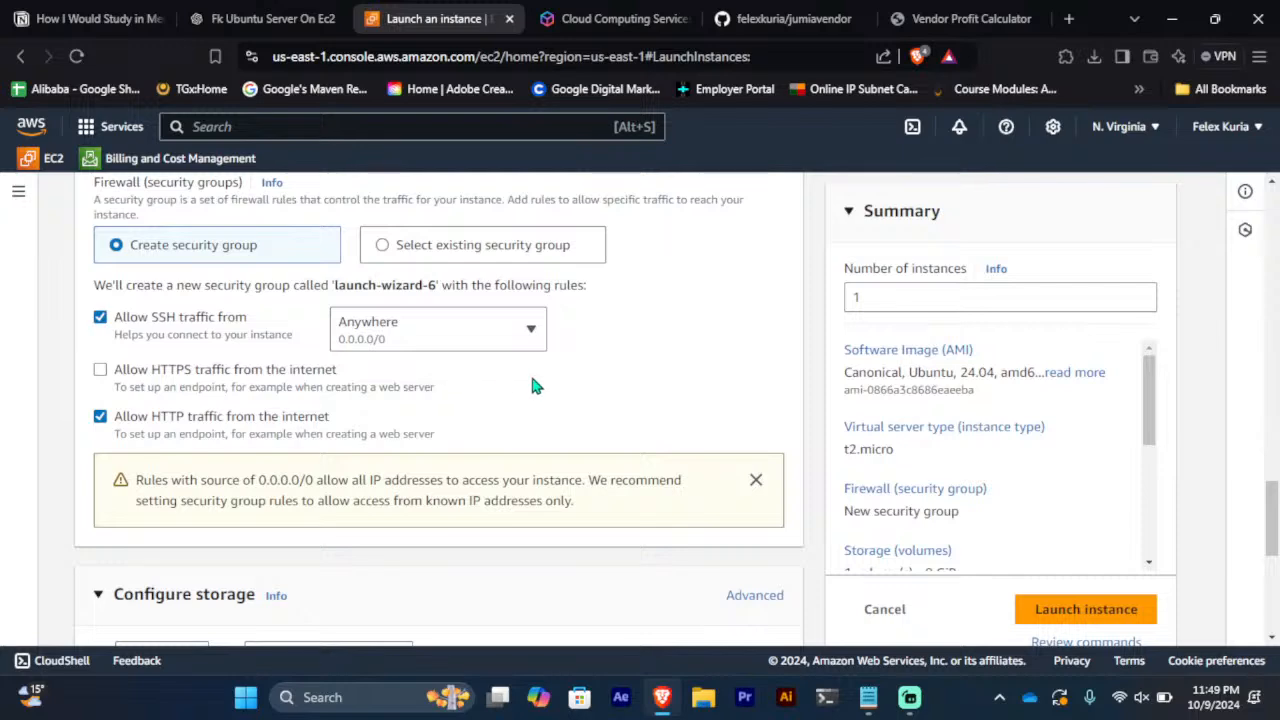
scroll(530, 380, down, 2)
scroll(518, 402, down, 3)
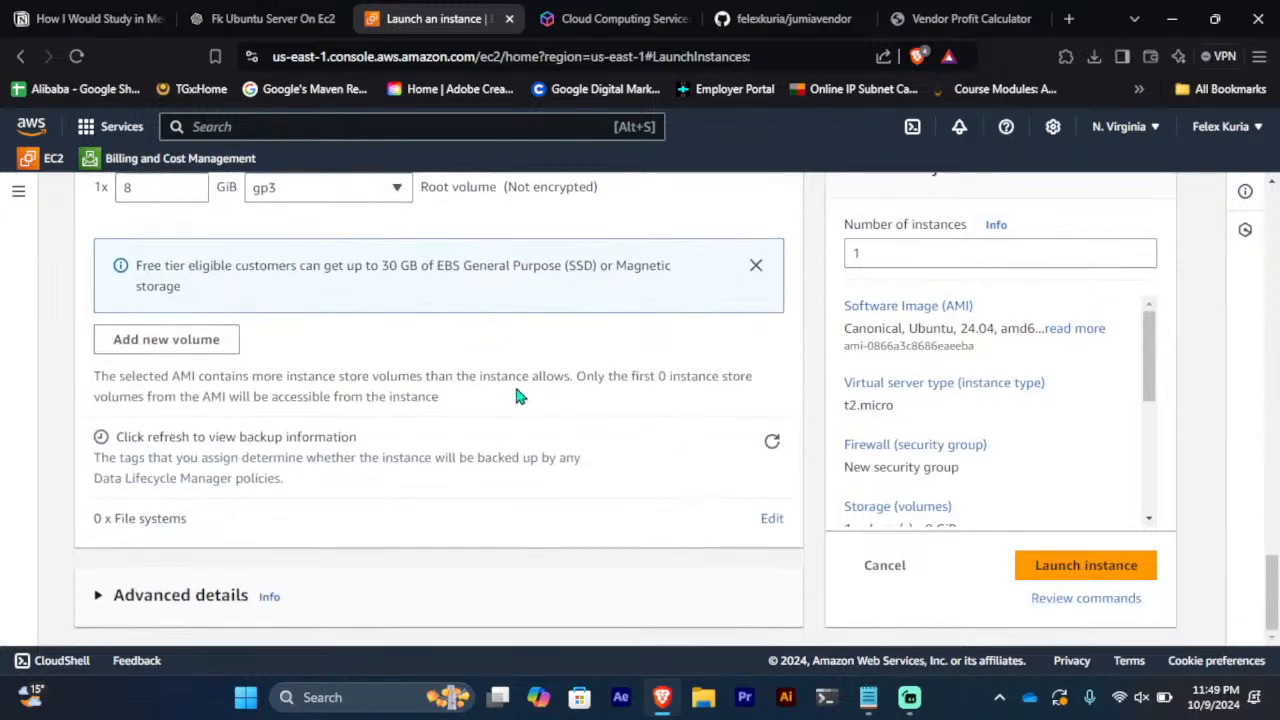
Expand the advanced details of the launch form and dismiss the security group's warning about 0.0.0.0/0 source rules
click(97, 596)
scroll(410, 490, up, 5)
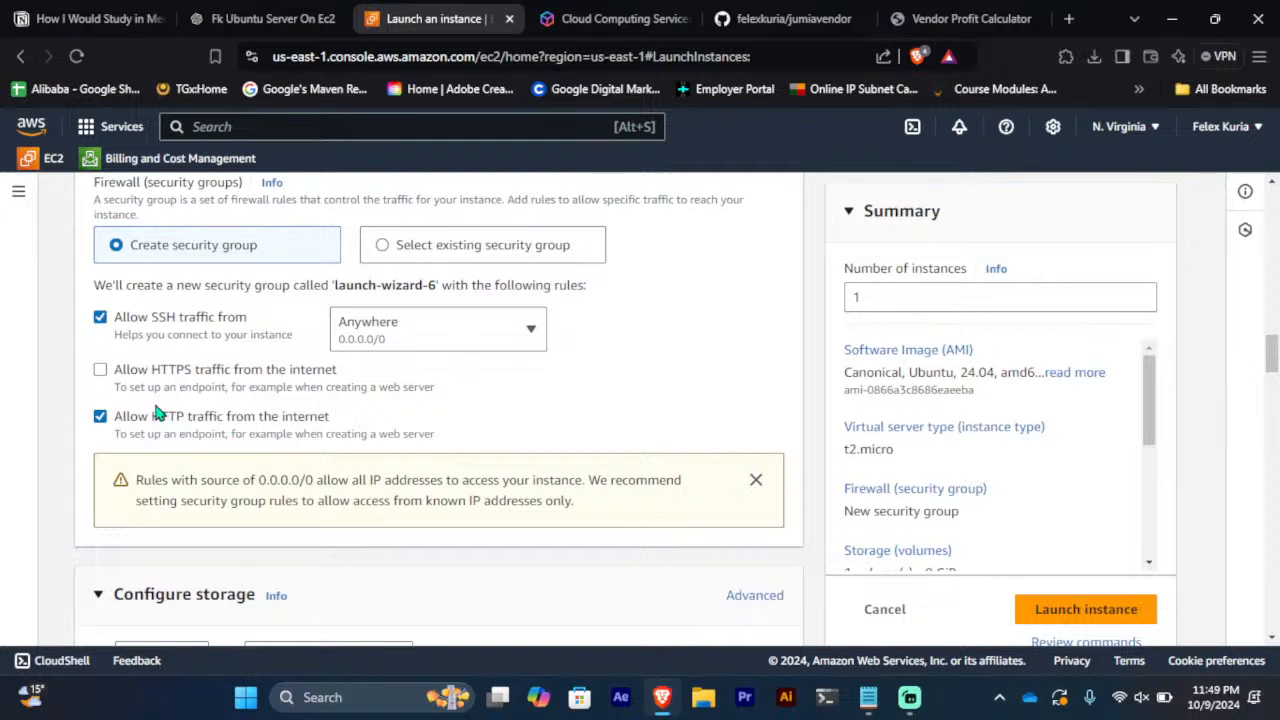
drag(152, 428, 235, 423)
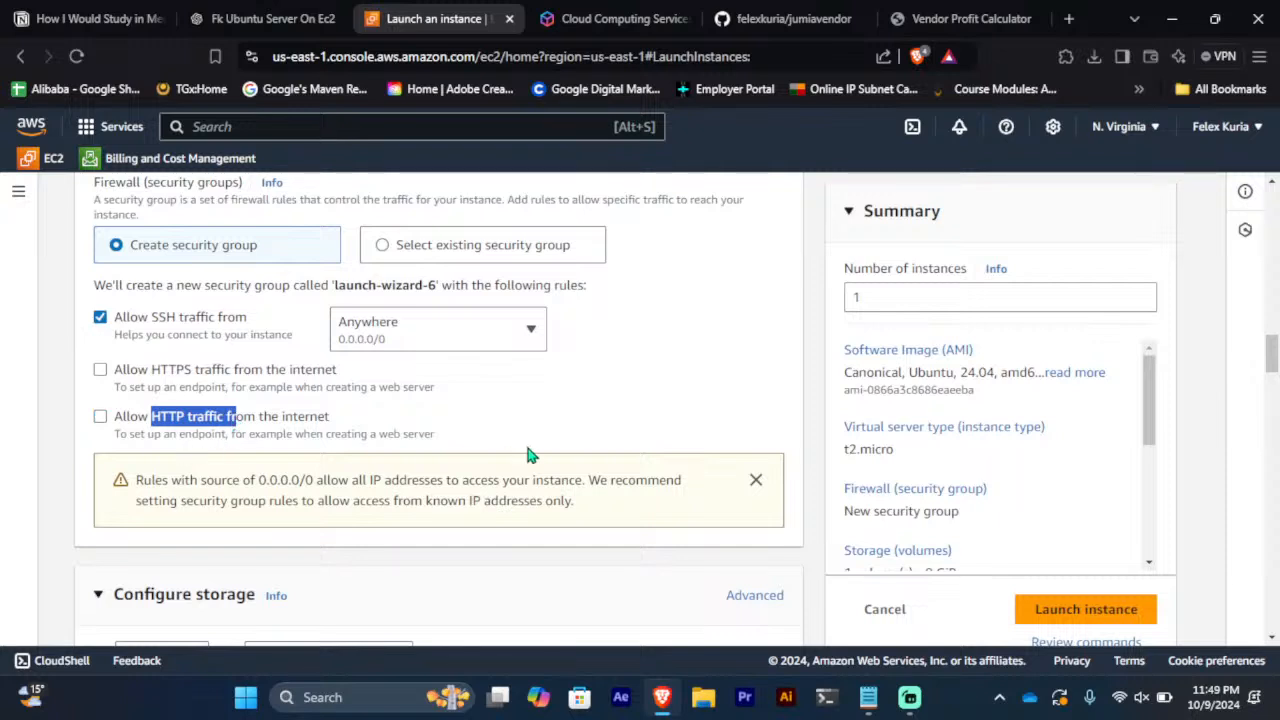
click(755, 482)
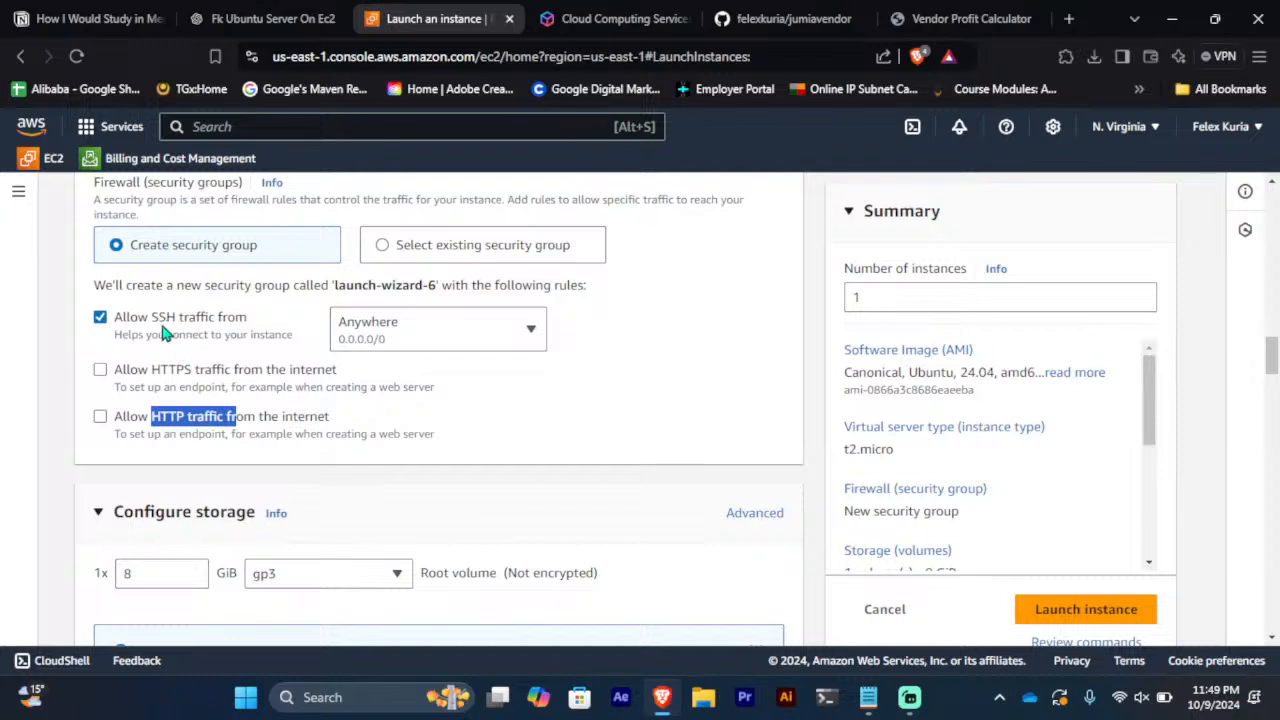
Allow SSH traffic from Anywhere and HTTP traffic from the internet in the new security group
drag(151, 318, 300, 362)
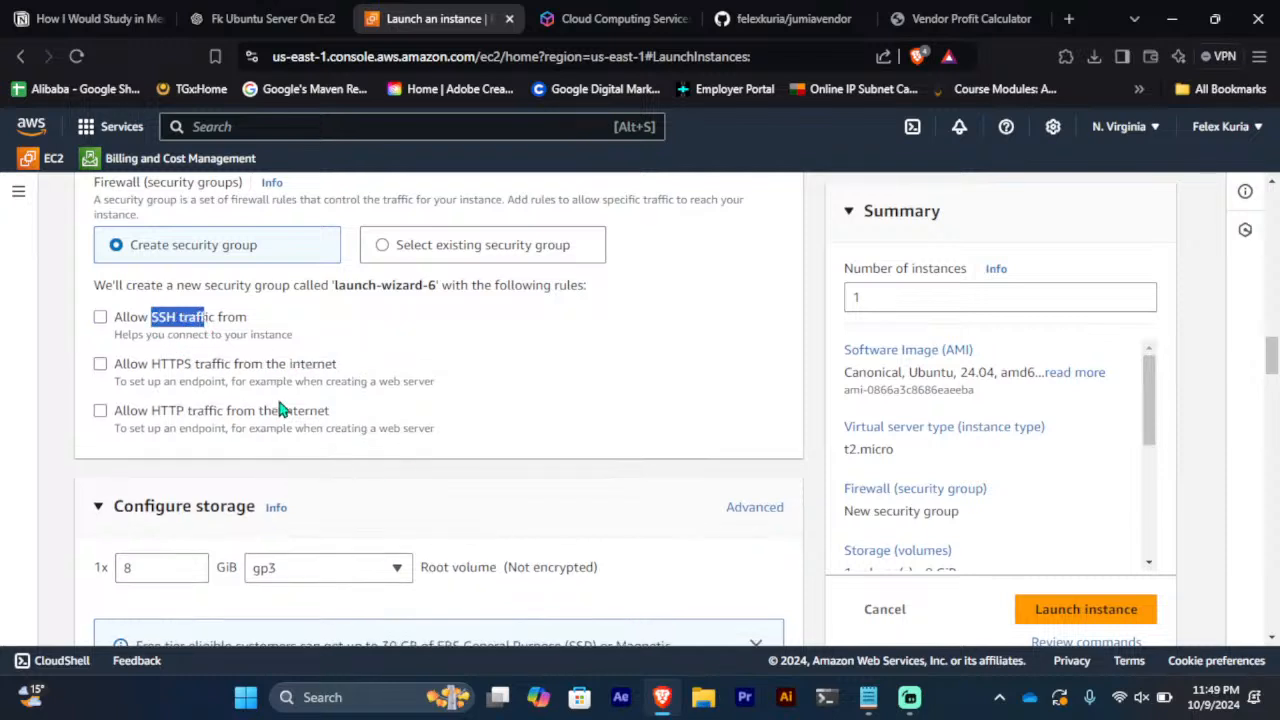
click(101, 319)
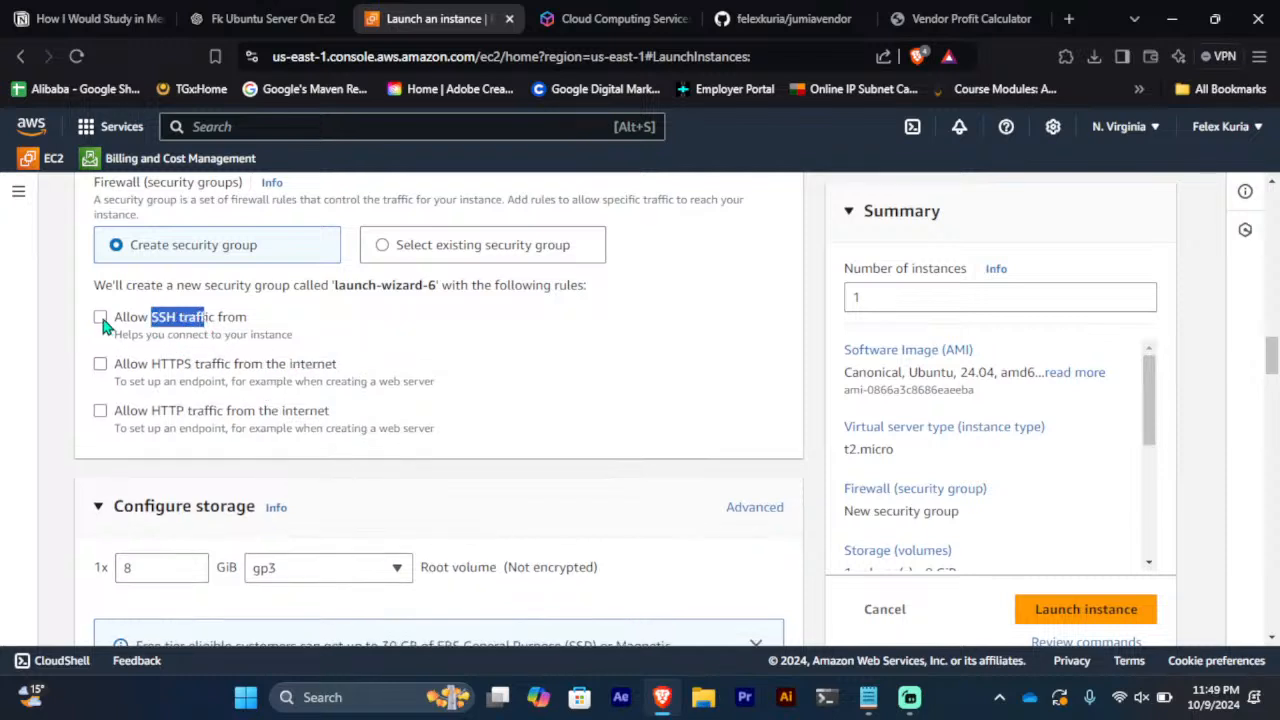
click(100, 416)
click(444, 340)
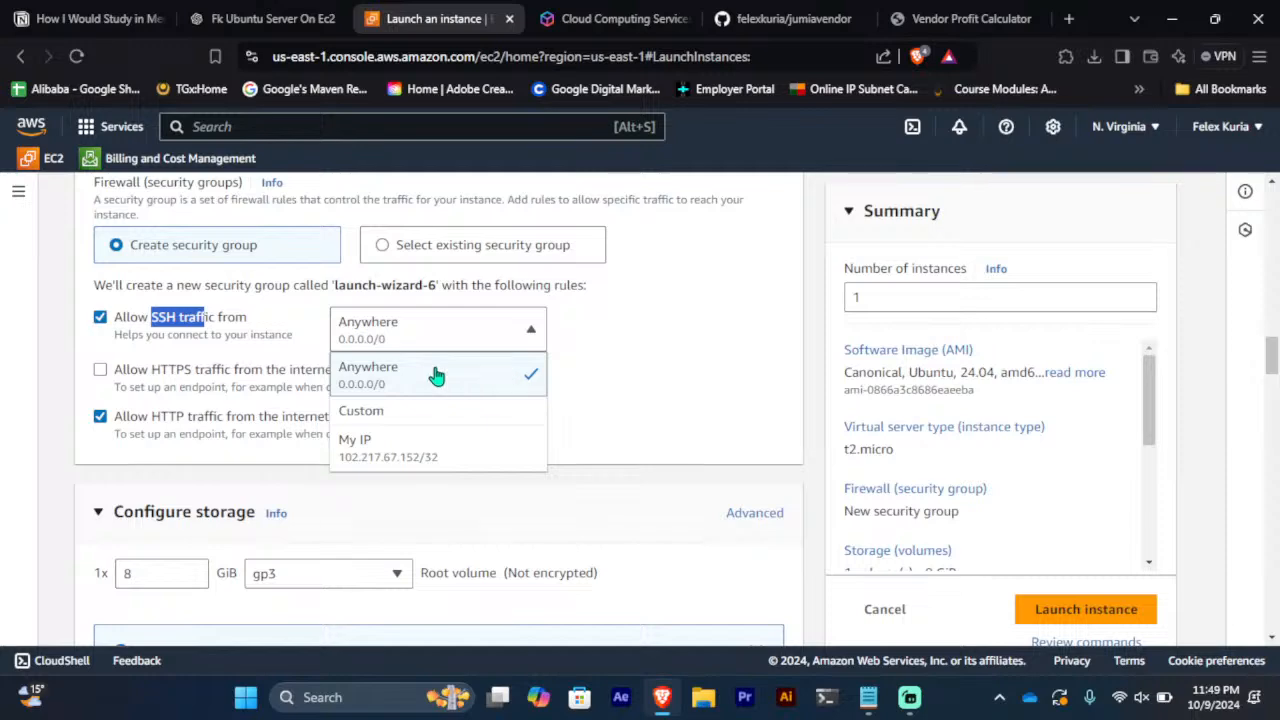
click(537, 380)
Look through the storage settings and expanded advanced details down to the optional user data field
scroll(589, 345, down, 3)
scroll(590, 350, up, 1)
scroll(590, 353, up, 3)
scroll(590, 353, down, 2)
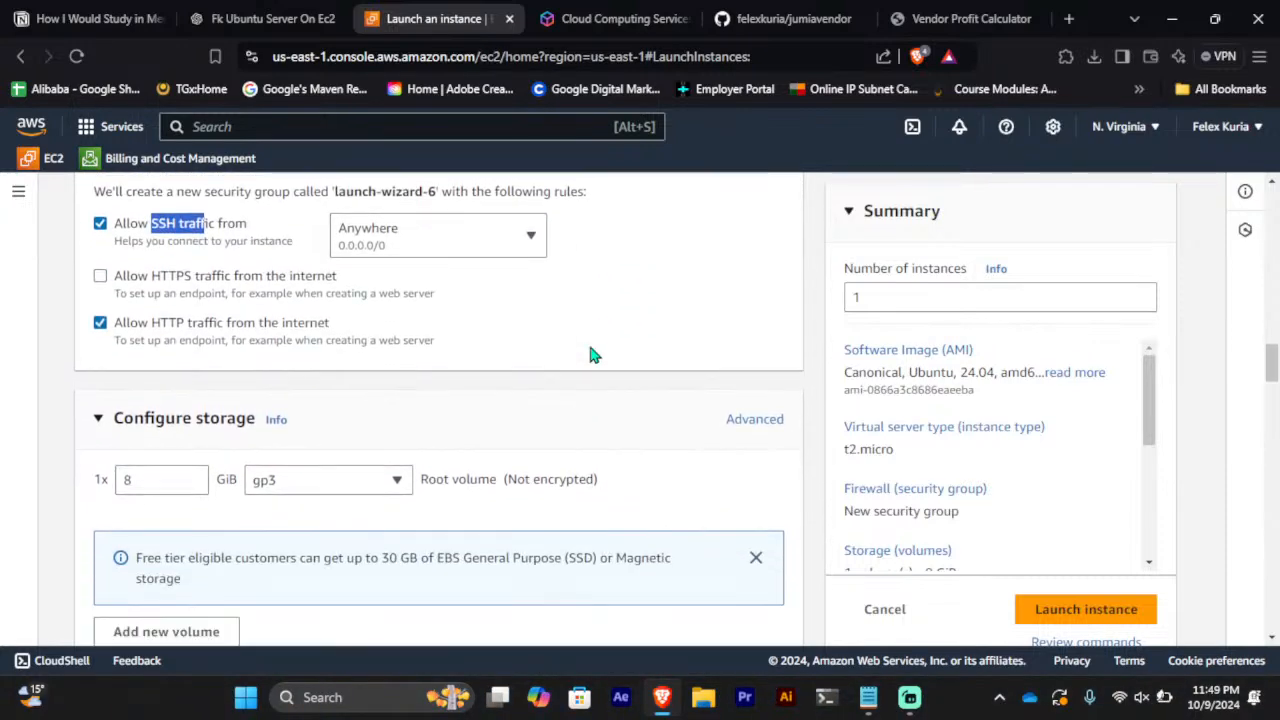
scroll(590, 353, down, 7)
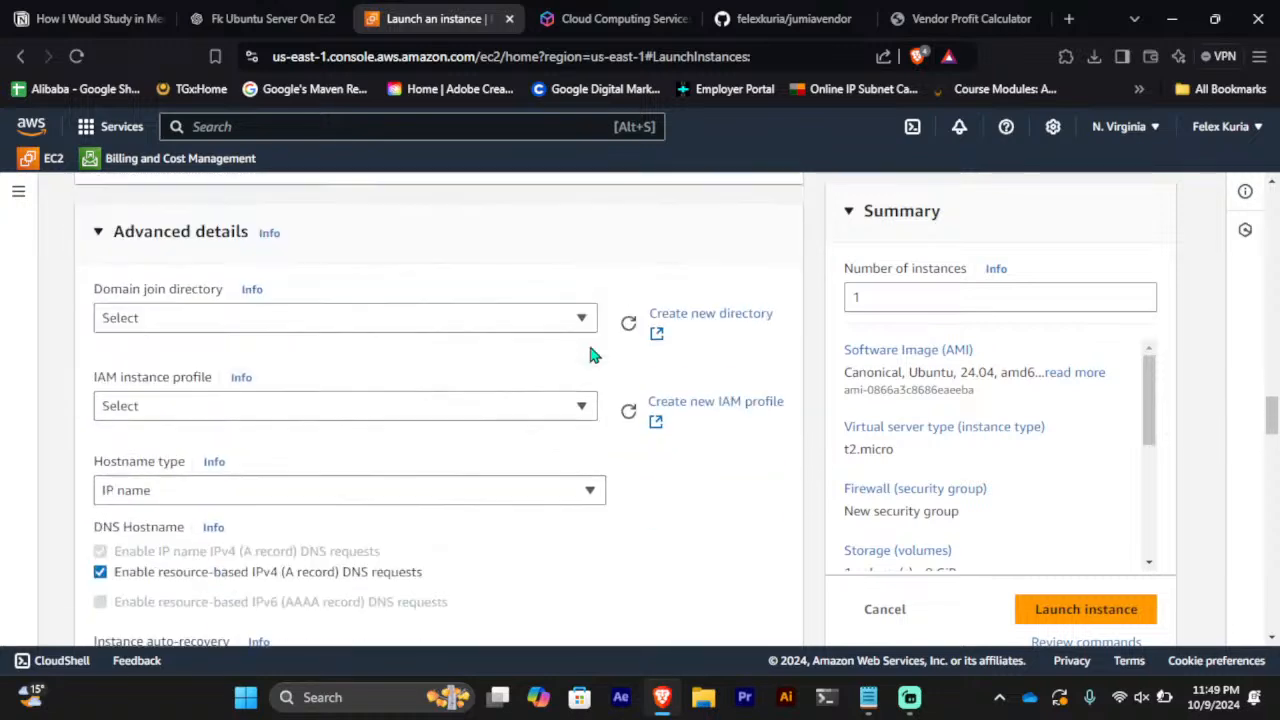
scroll(590, 353, down, 10)
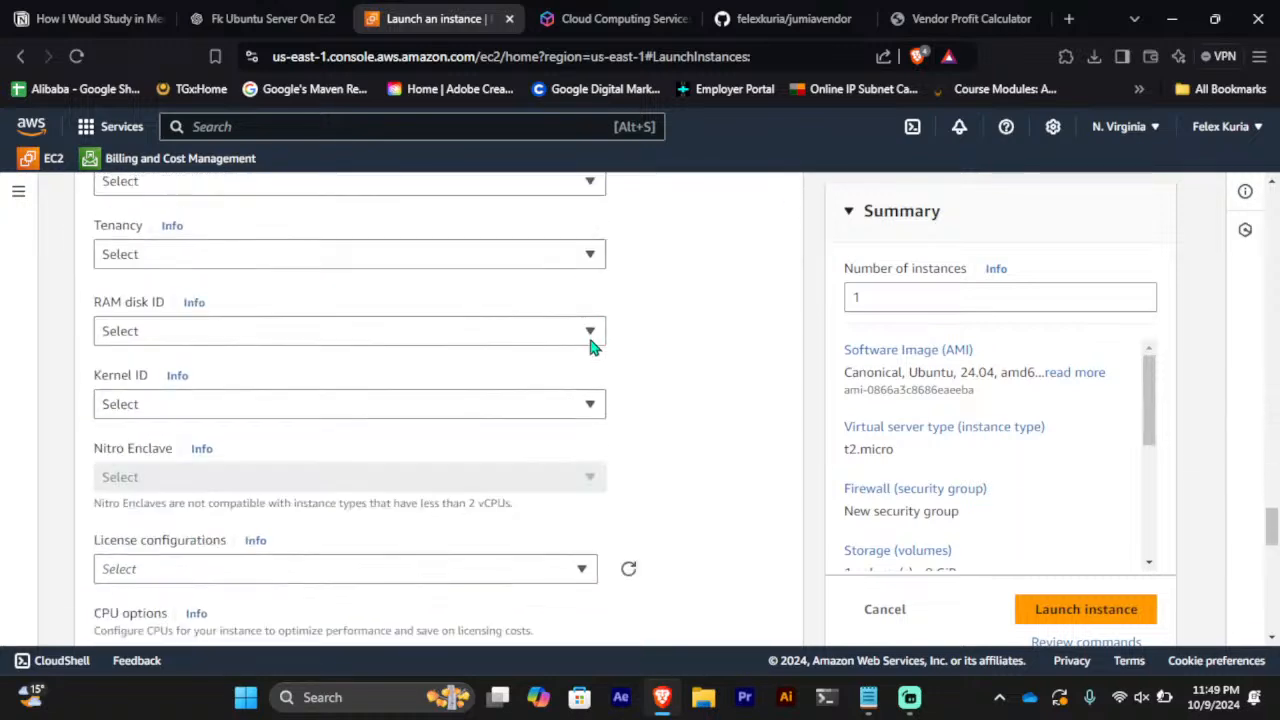
scroll(590, 345, down, 7)
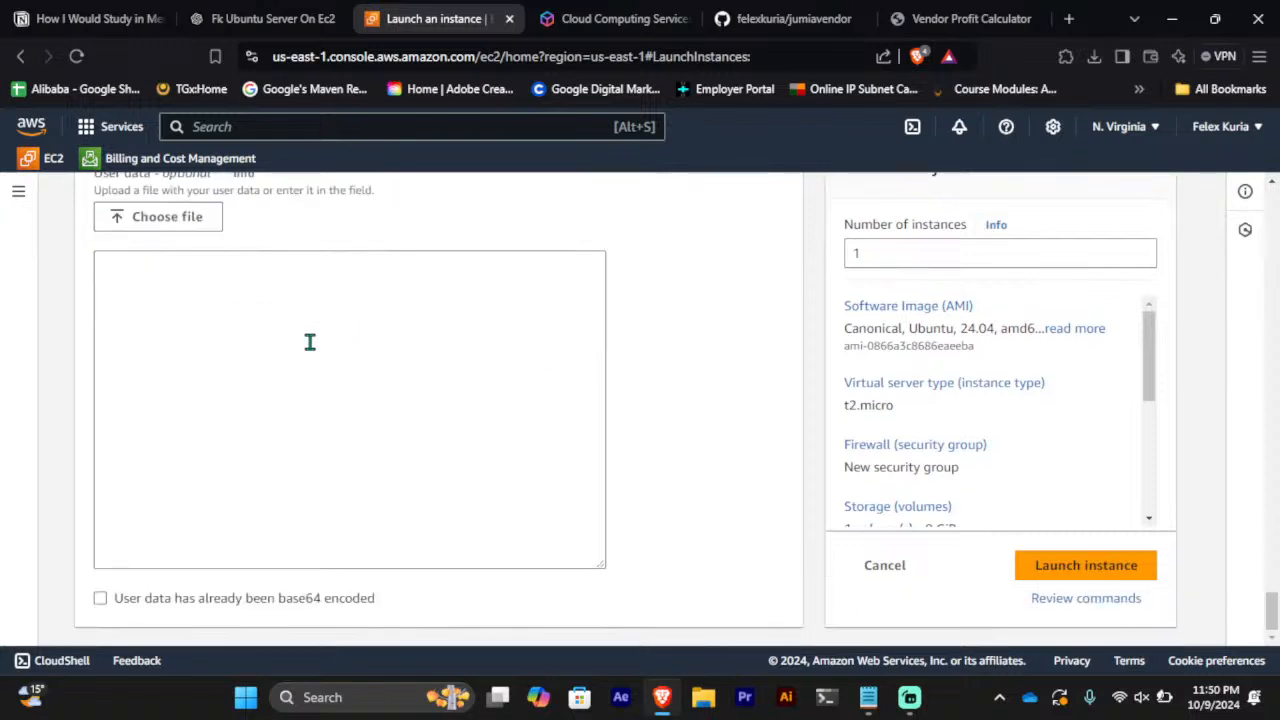
click(172, 281)
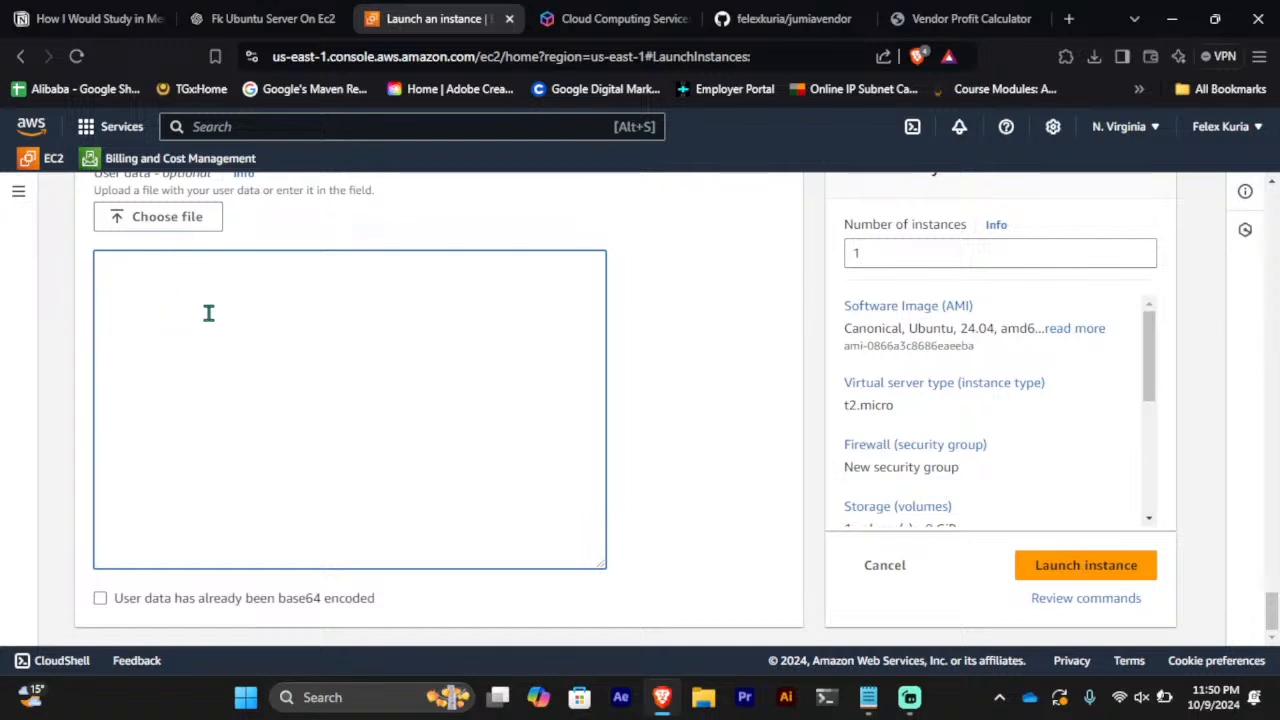
scroll(195, 332, up, 1)
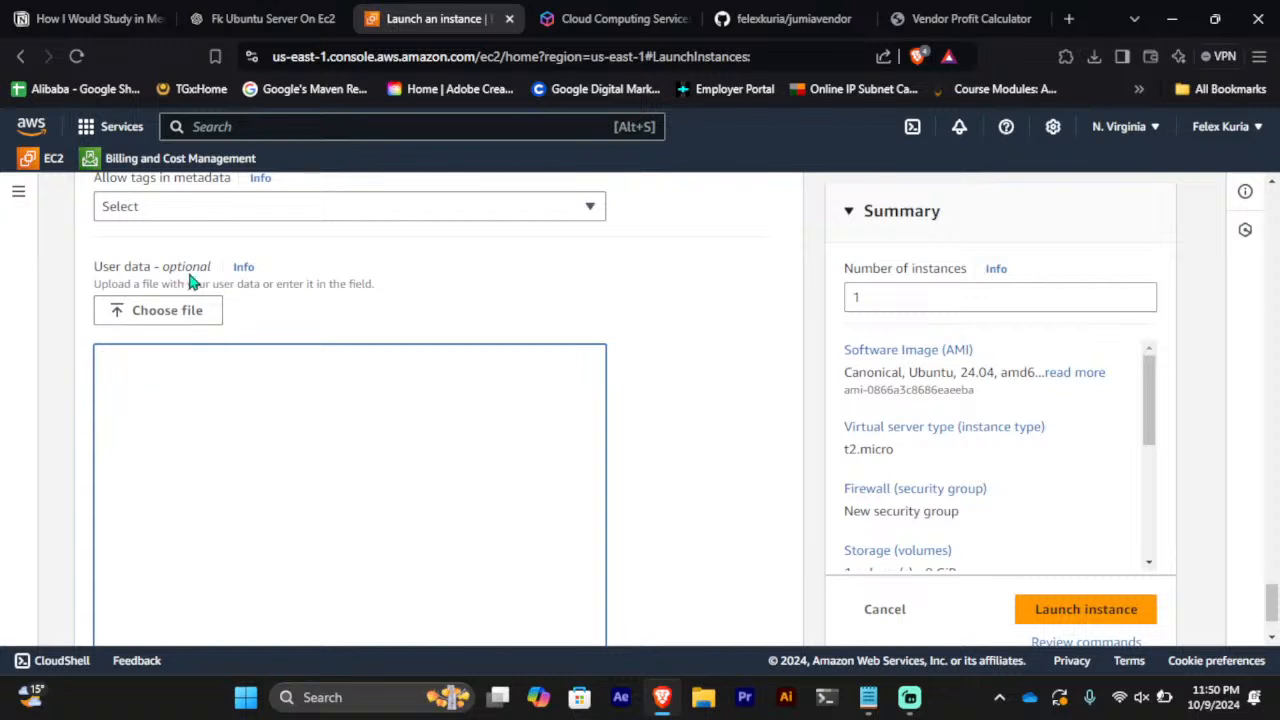
scroll(285, 392, down, 1)
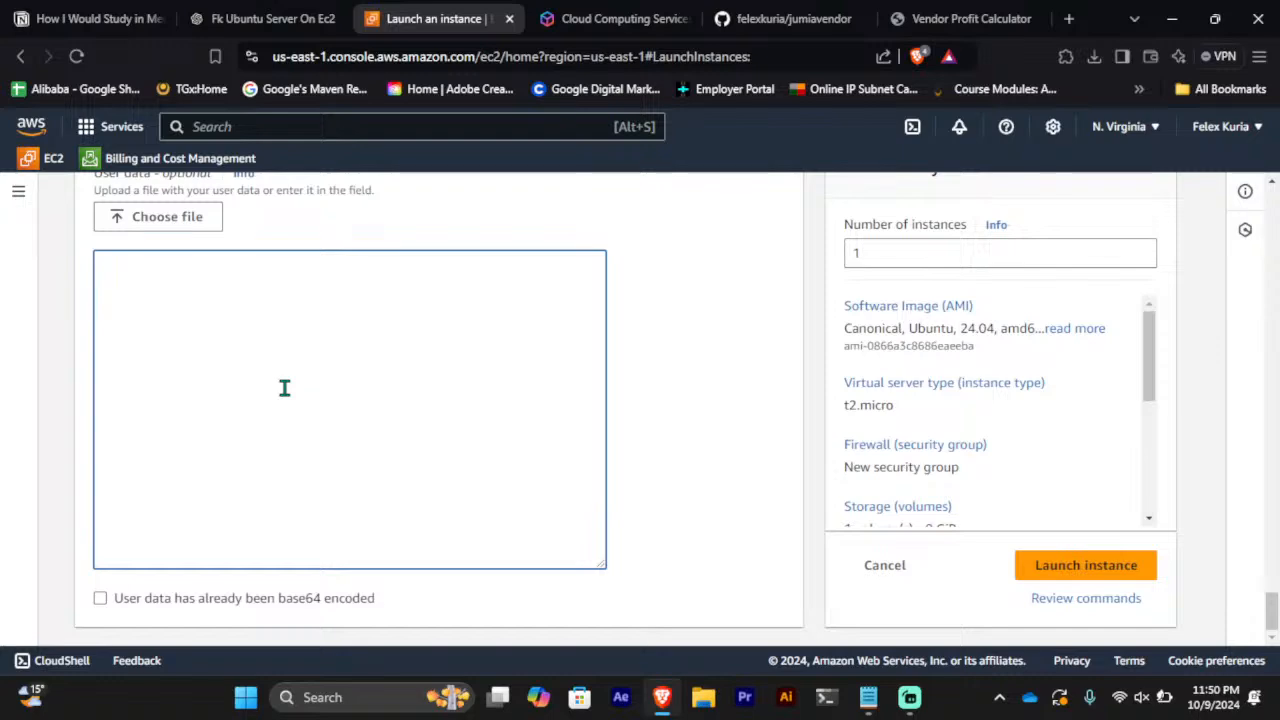
Switch to Notepad and copy the Apache user data script from the #!/bin/bash line through the apache2 restart command
click(868, 697)
click(587, 309)
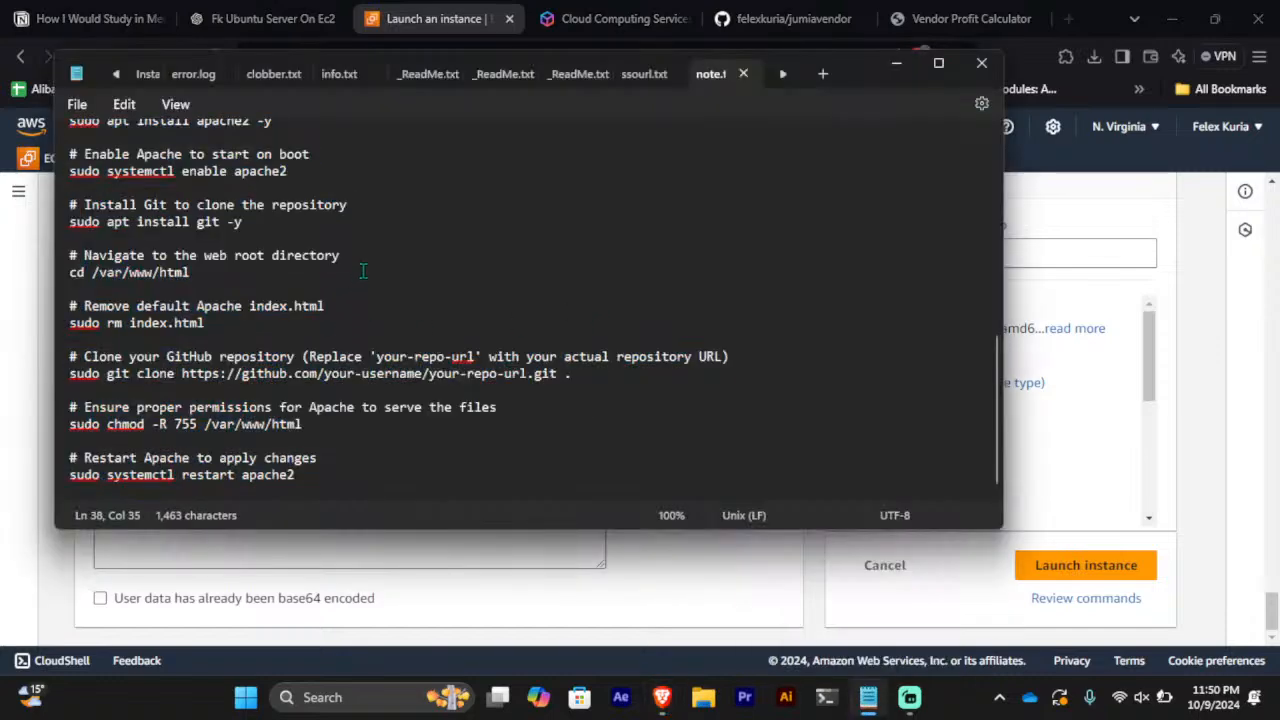
scroll(366, 275, up, 2)
scroll(366, 277, up, 2)
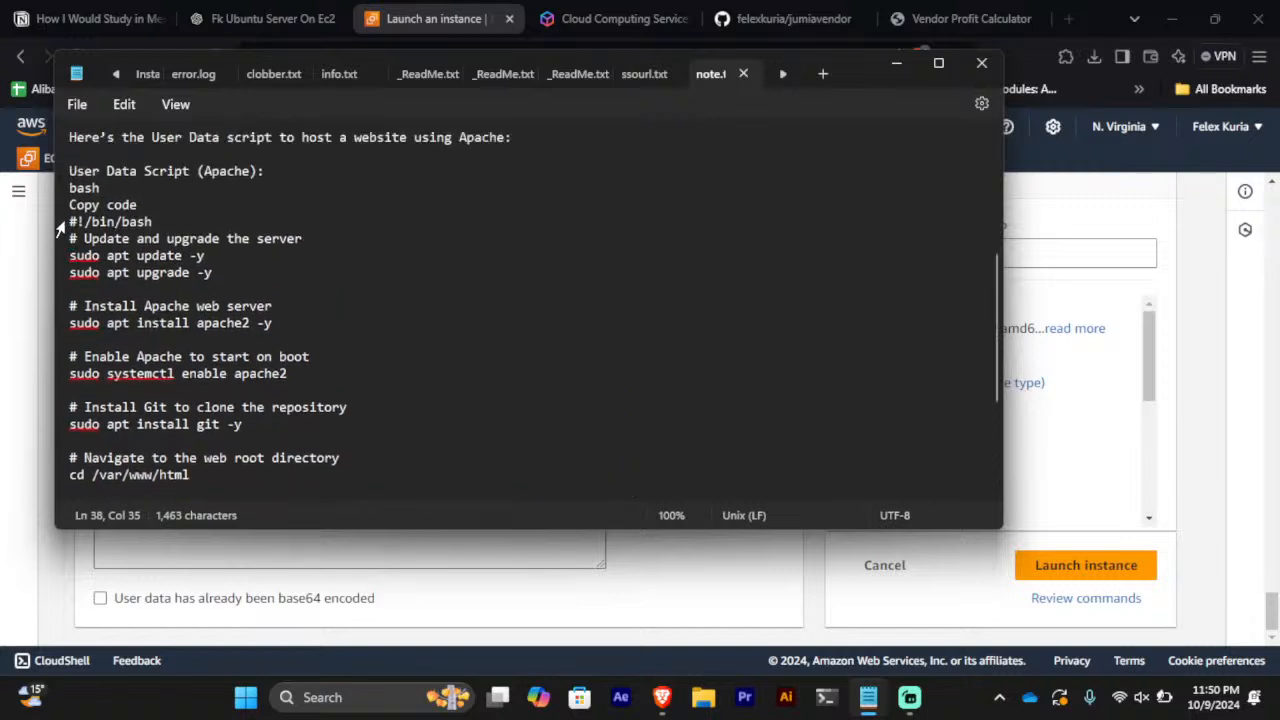
drag(71, 221, 346, 498)
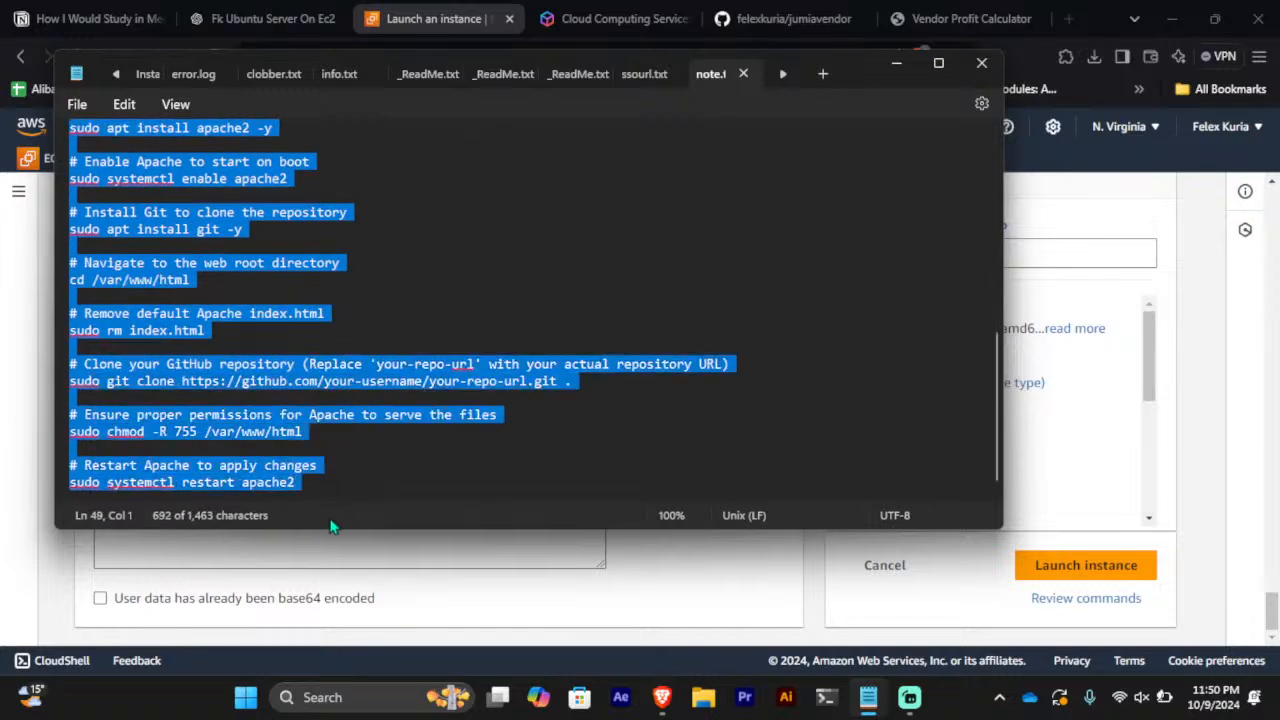
Return to the EC2 launch form and paste the Apache script into the user data field
click(639, 570)
click(124, 279)
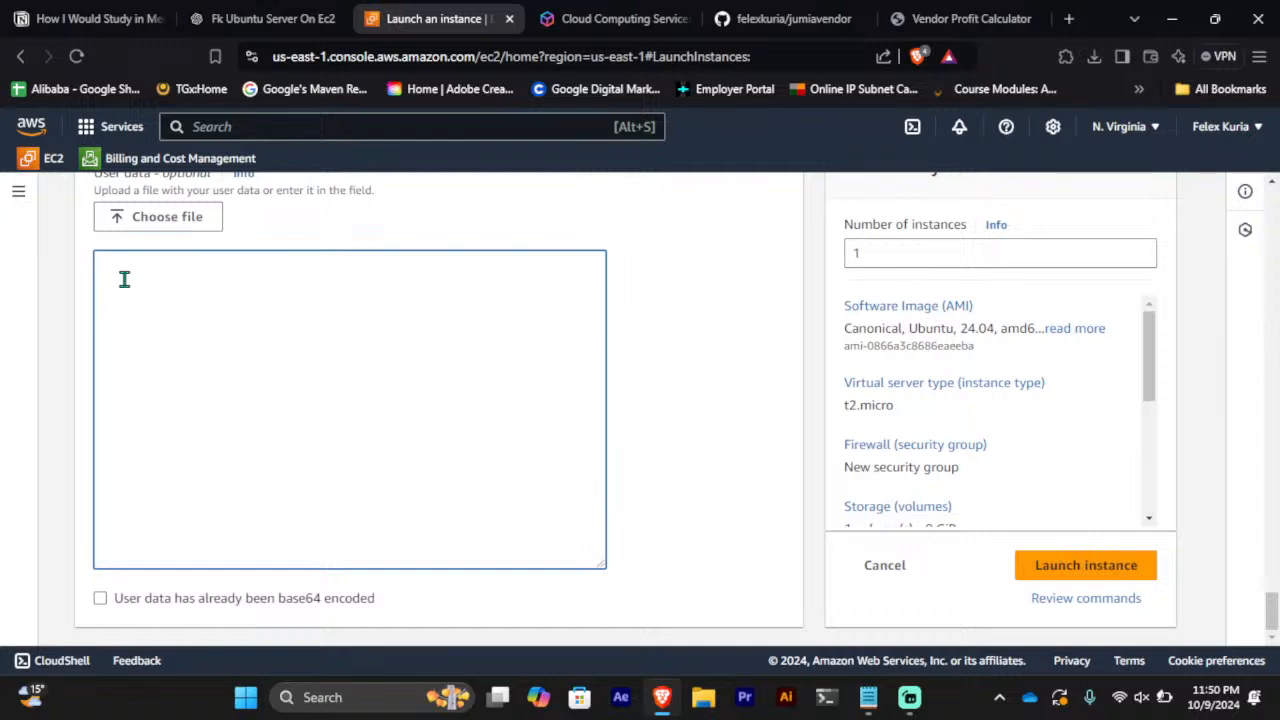
key(ctrl+v)
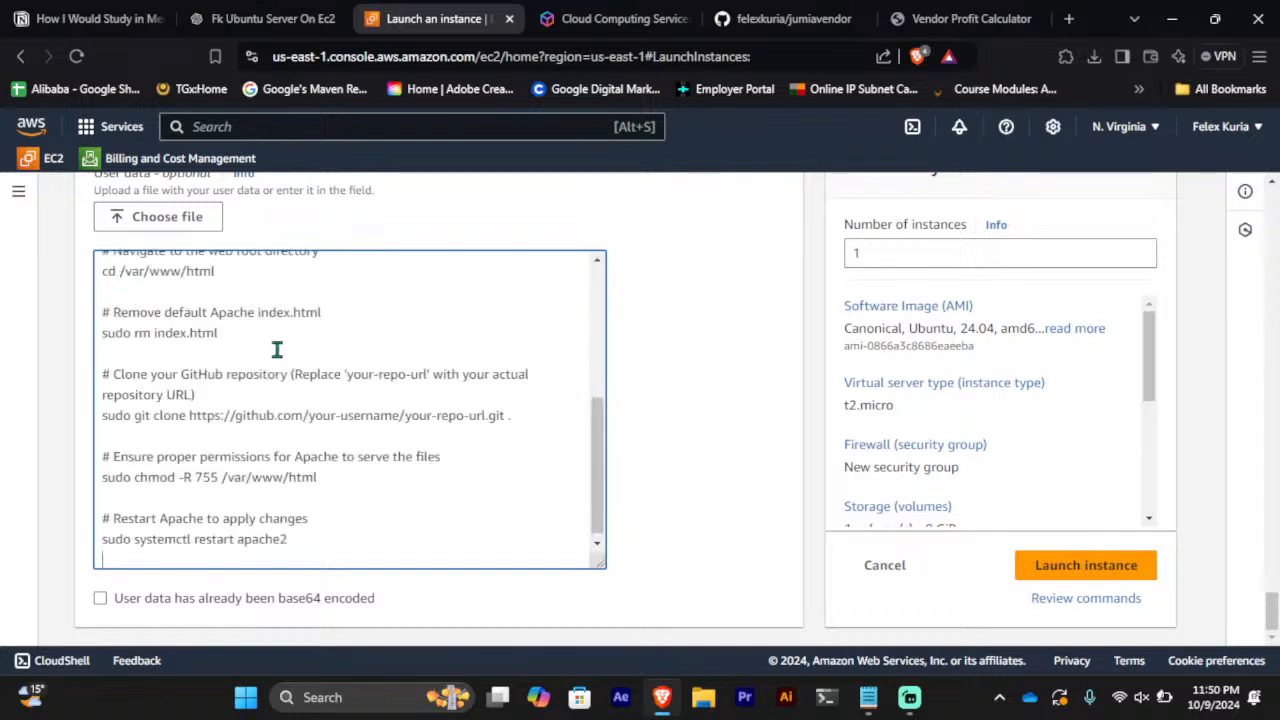
Review the user data script from the #!/bin/bash line through the update, Apache installation and Git installation commands
scroll(389, 429, up, 5)
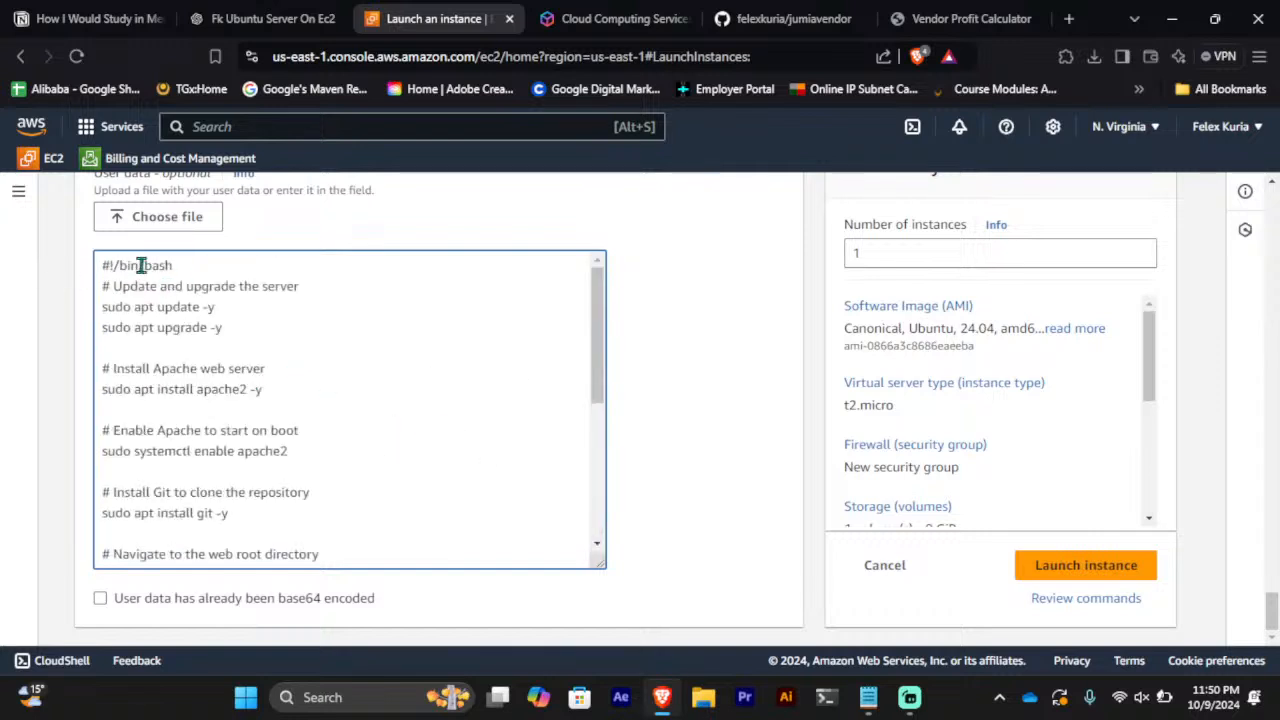
drag(179, 266, 101, 266)
click(177, 267)
drag(104, 308, 234, 309)
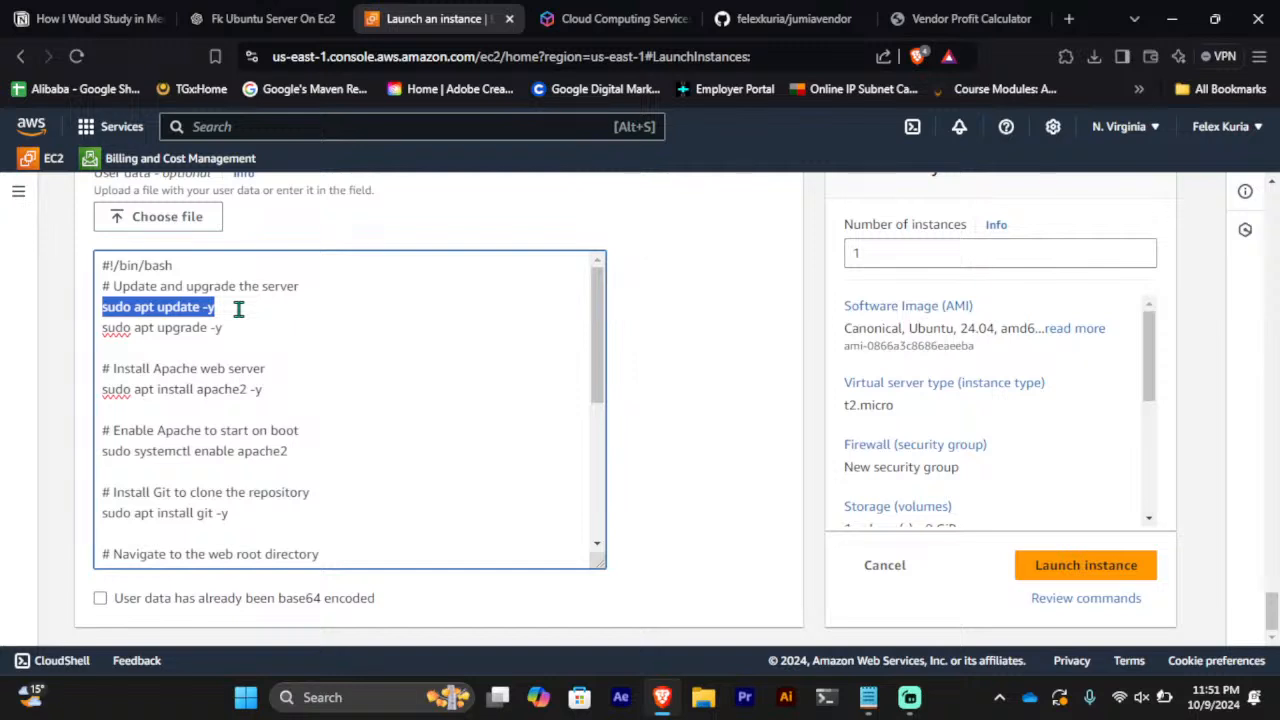
drag(104, 329, 206, 343)
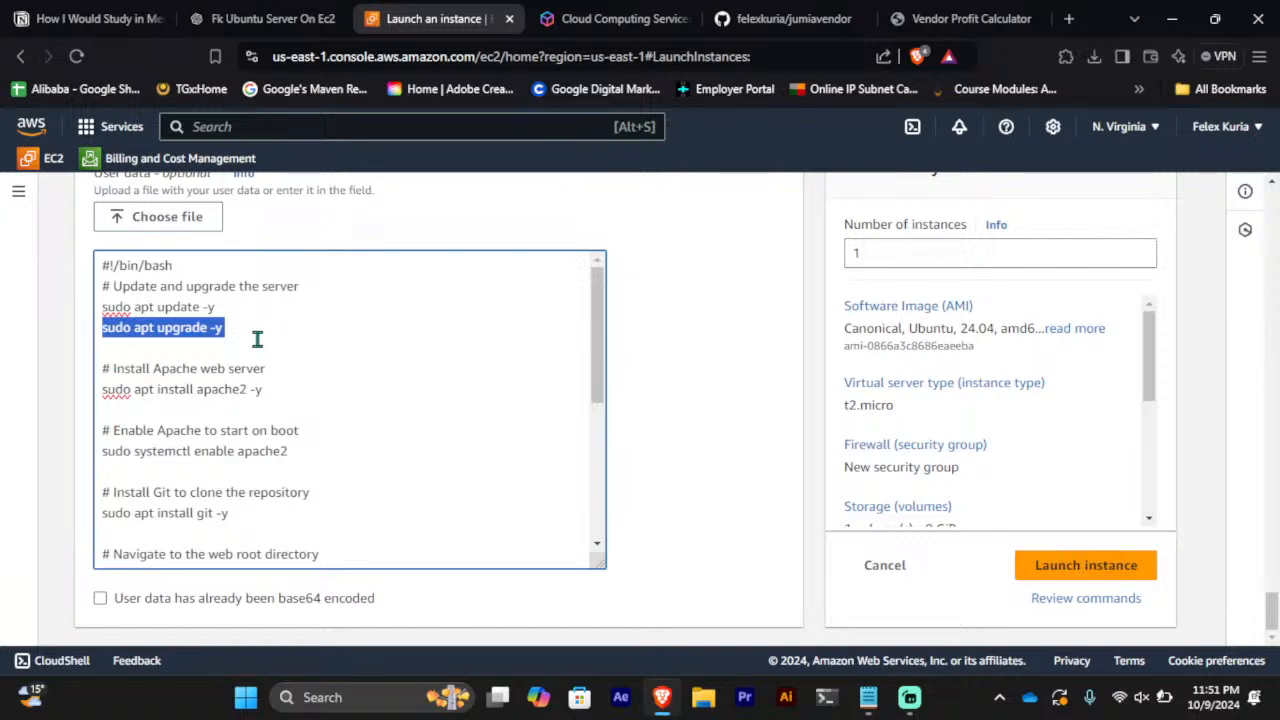
drag(103, 368, 280, 377)
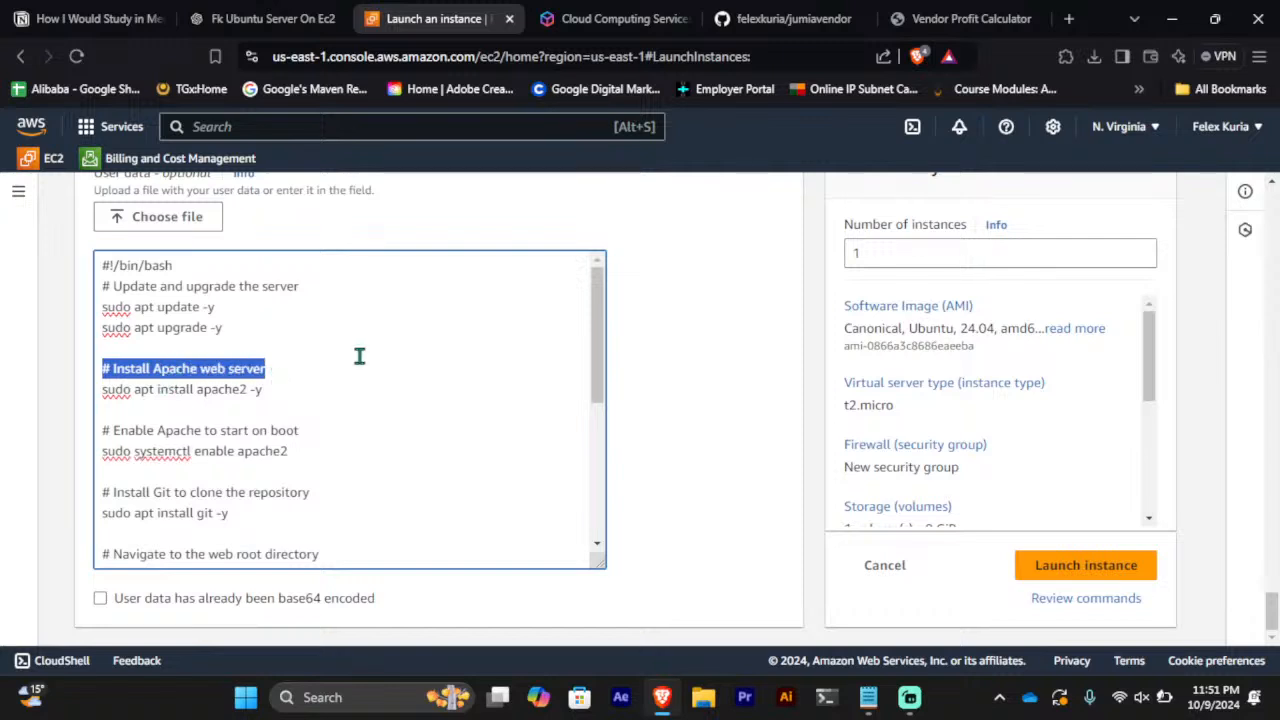
click(156, 392)
mouse_move(135, 391)
mouse_down()
mouse_move(157, 388)
mouse_move(150, 398)
mouse_up()
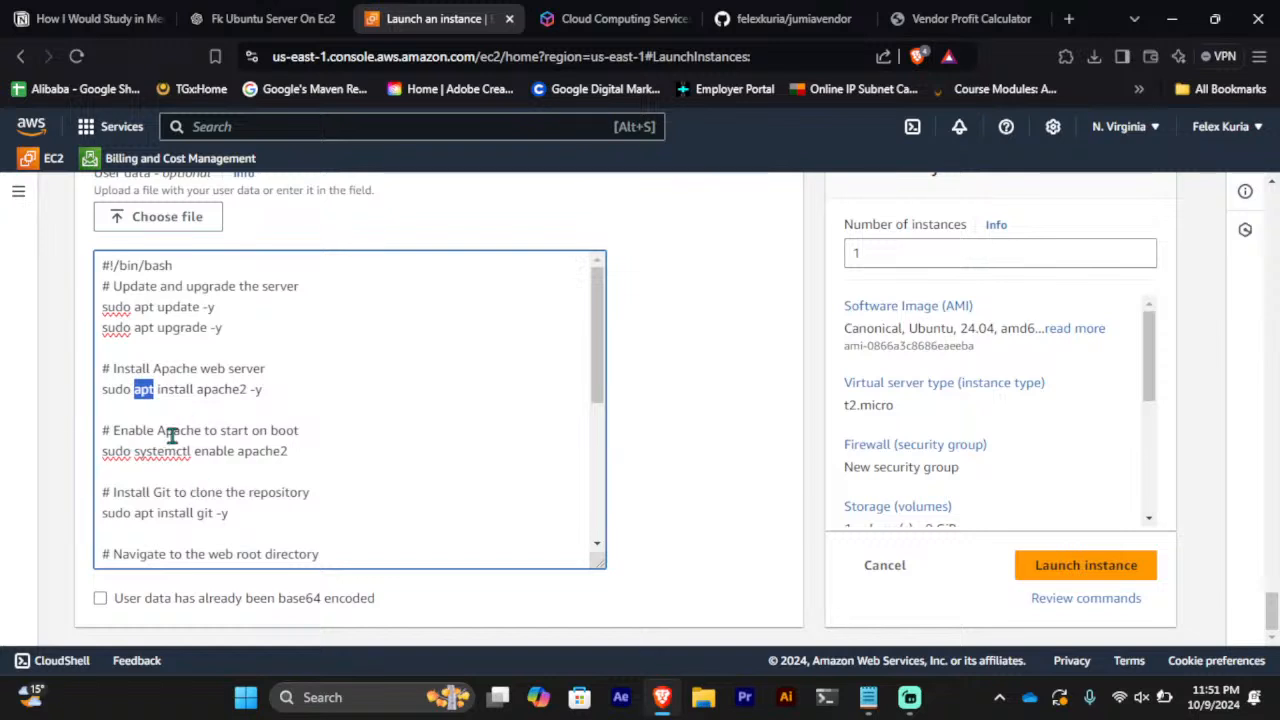
click(327, 398)
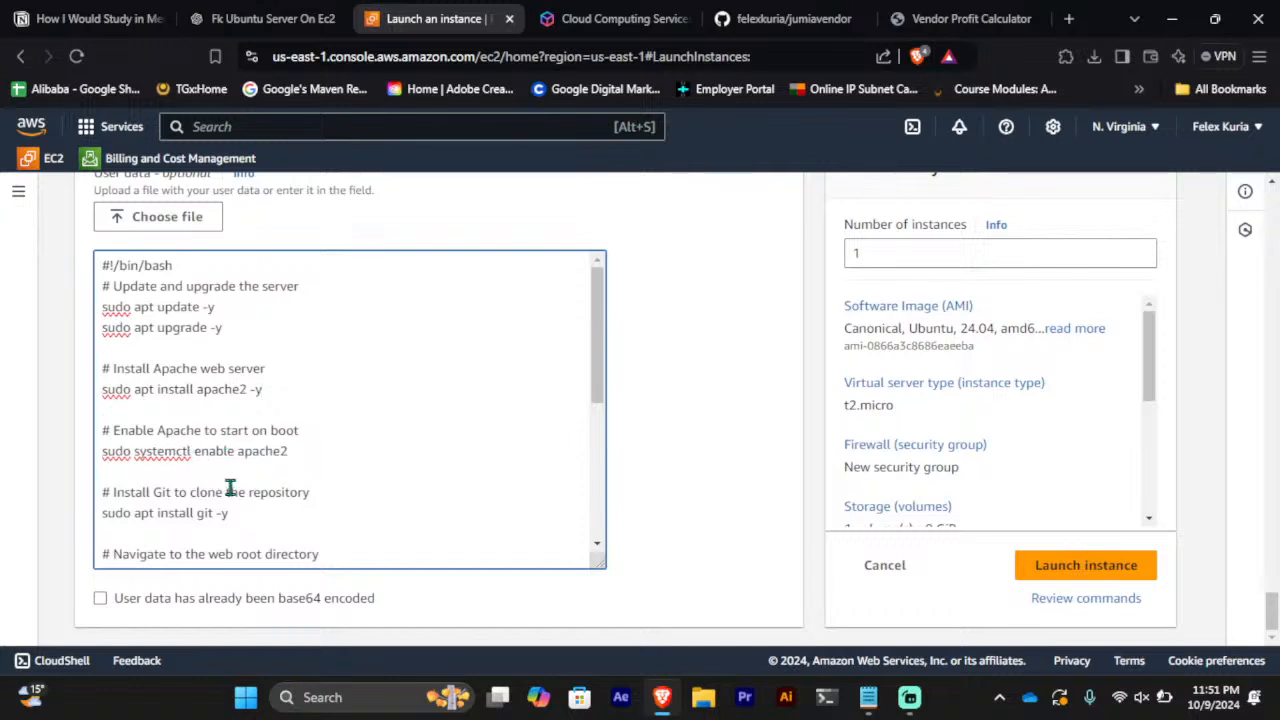
scroll(231, 491, down, 4)
drag(113, 304, 292, 316)
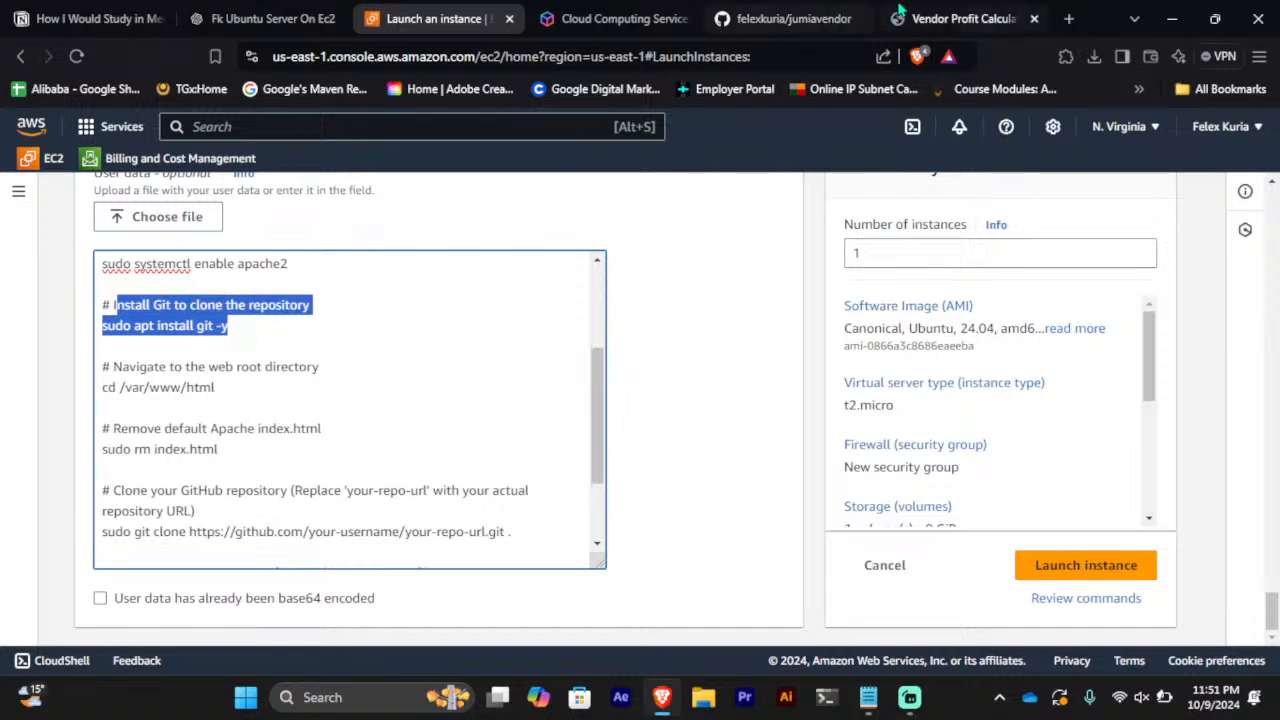
Look over the jumiavendor repository's files on GitHub and return to the EC2 launch form
click(785, 18)
scroll(342, 320, up, 3)
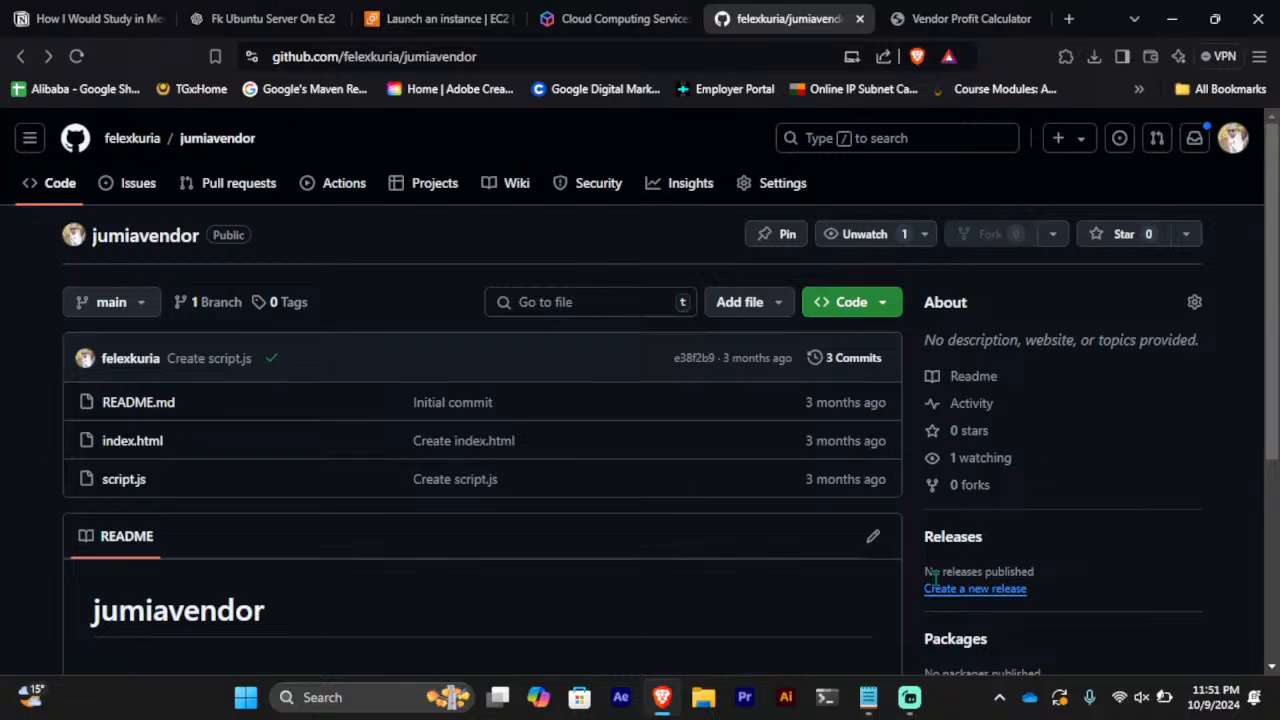
click(392, 20)
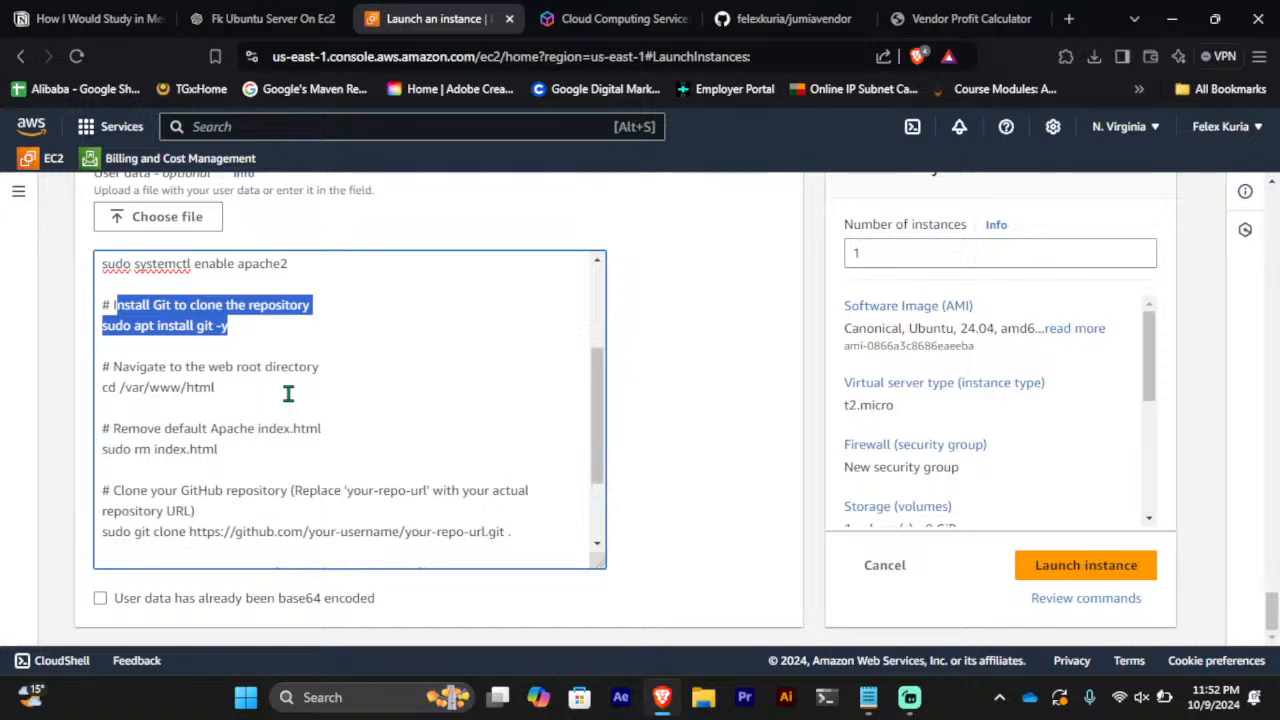
Review the script's commands for the web root directory, the index.html removal and the repository clone
click(136, 366)
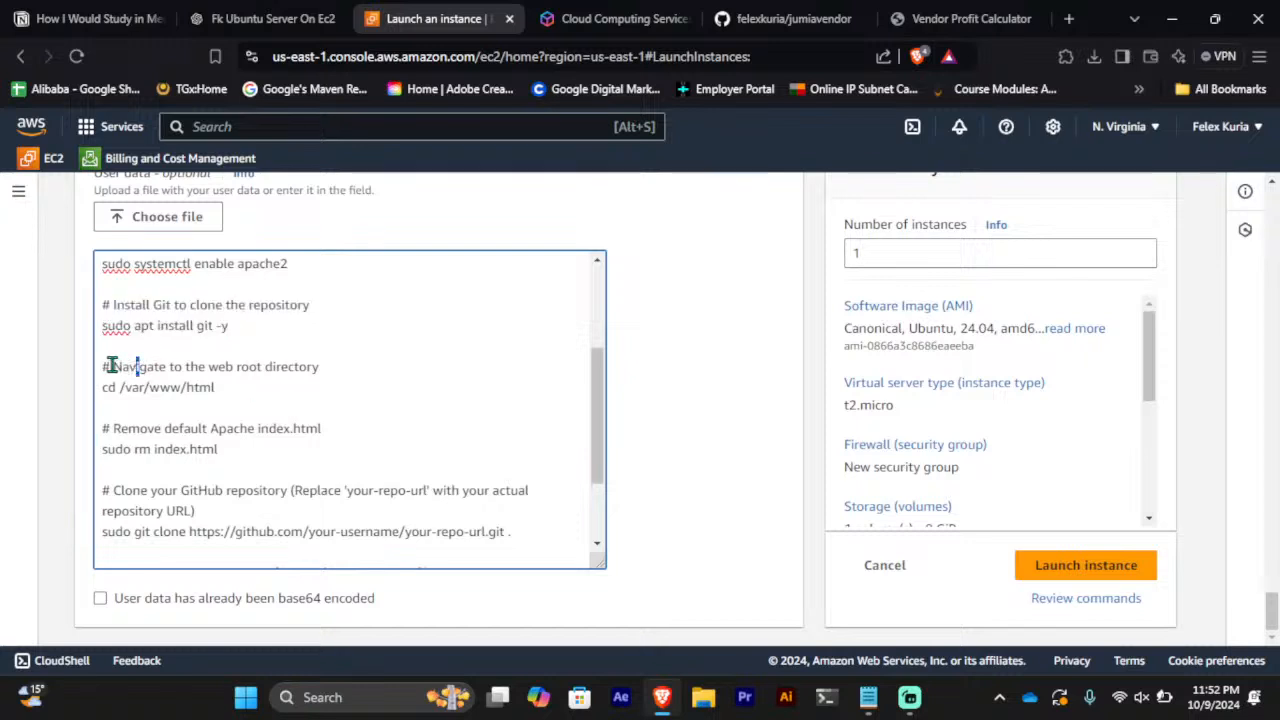
drag(215, 388, 124, 392)
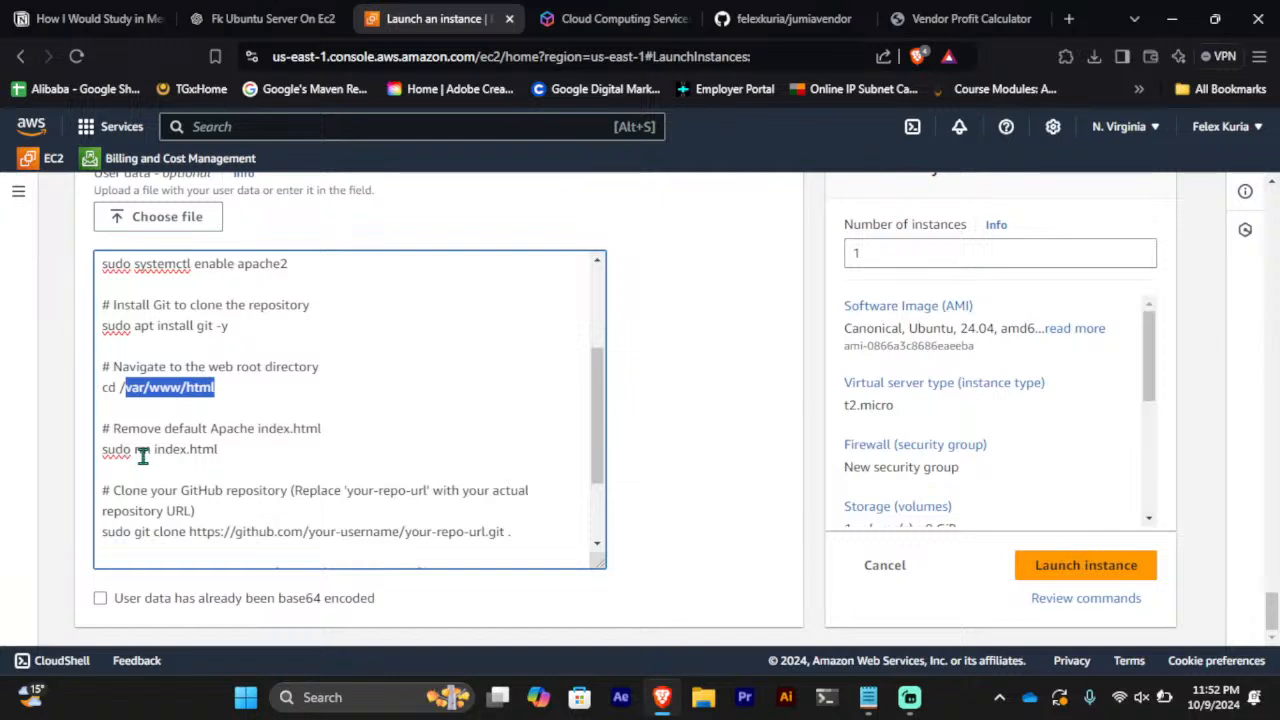
drag(154, 449, 223, 455)
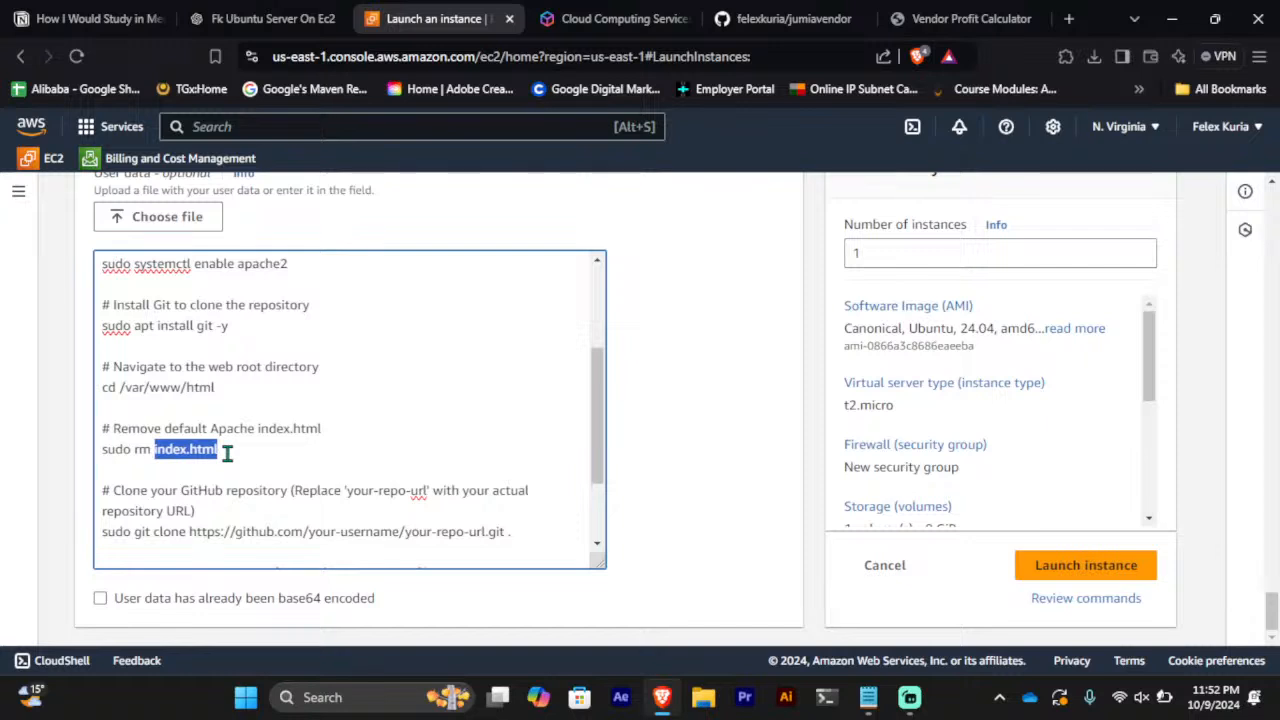
click(246, 449)
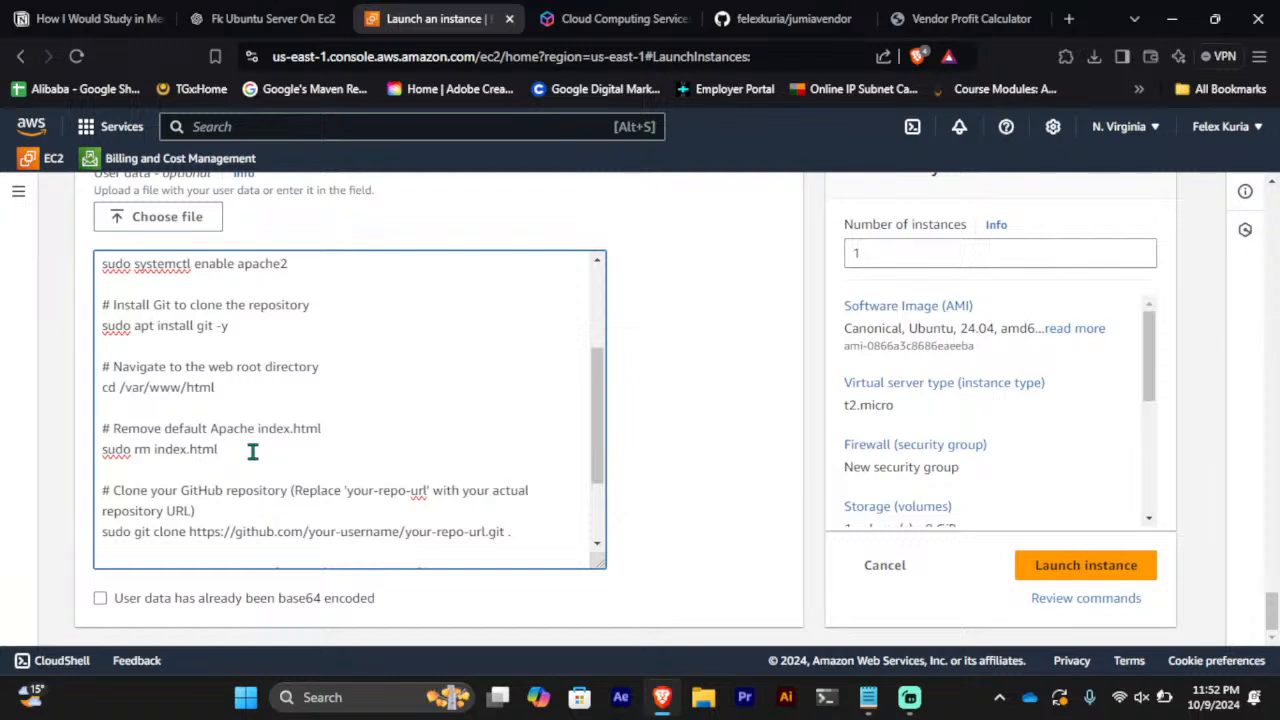
scroll(255, 444, down, 2)
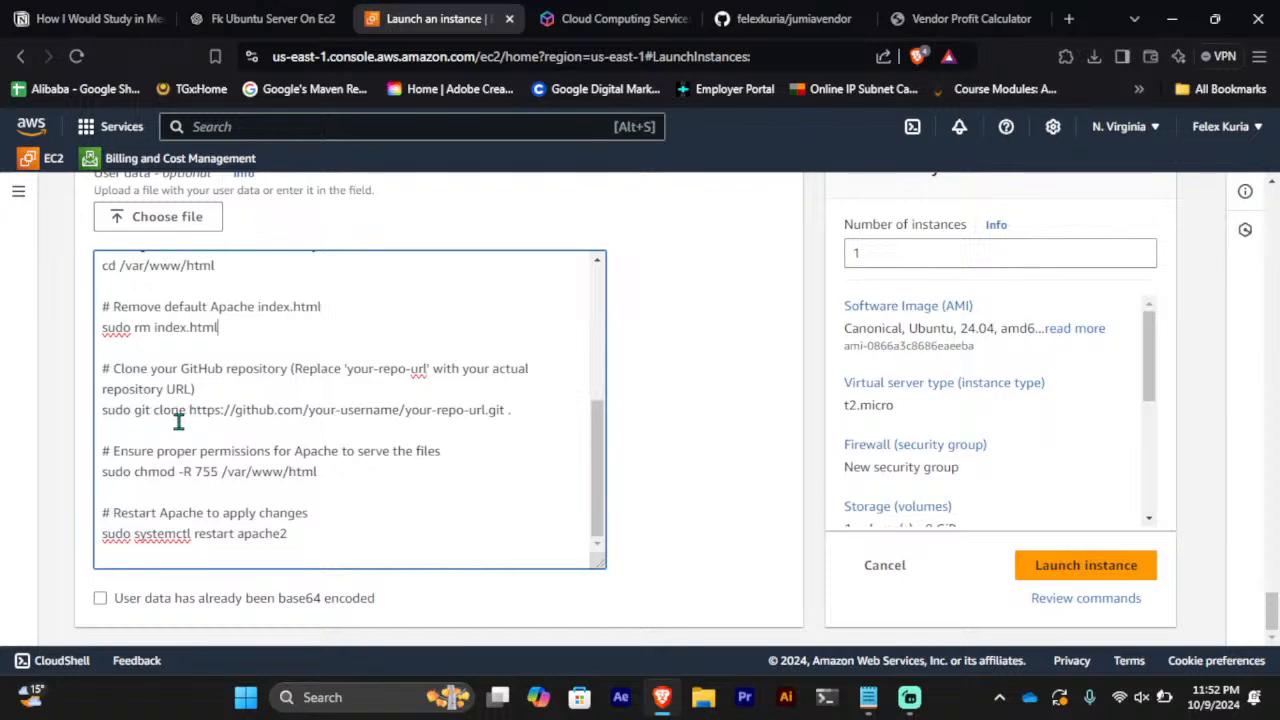
Copy the HTTPS clone URL of the jumiavendor repository on GitHub and return to the EC2 user data script
click(790, 18)
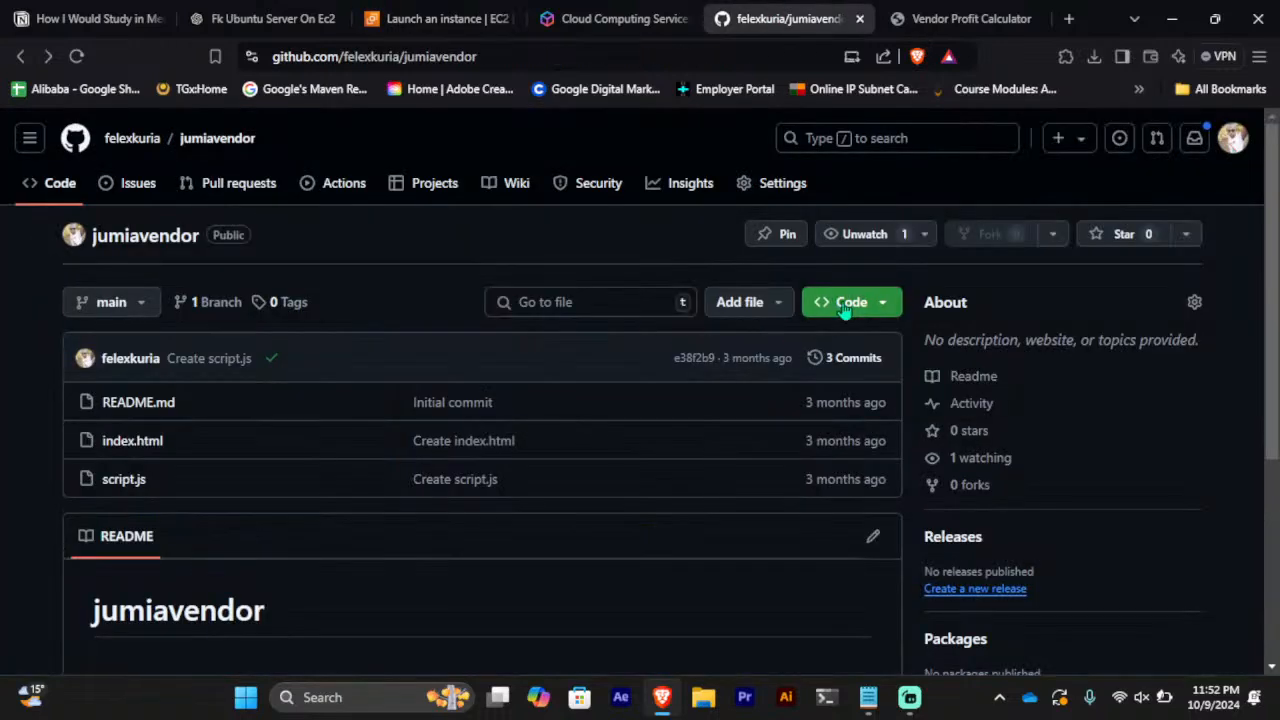
click(828, 303)
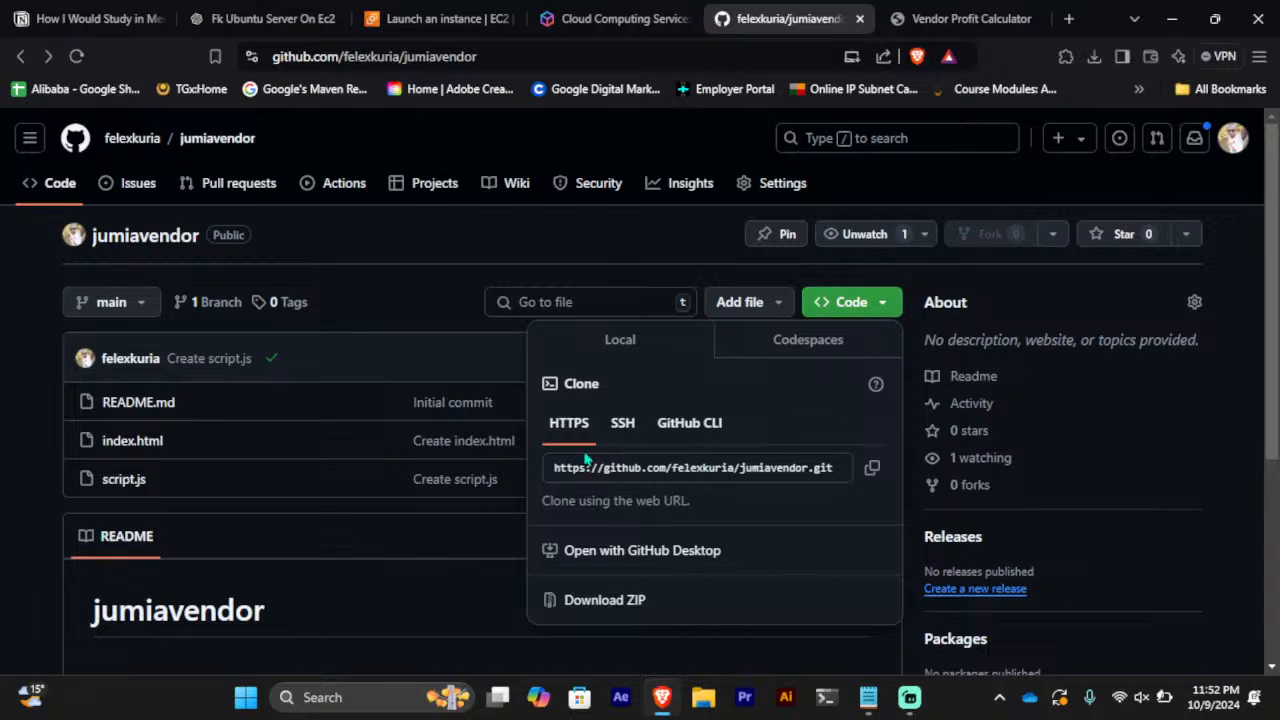
click(871, 470)
click(412, 14)
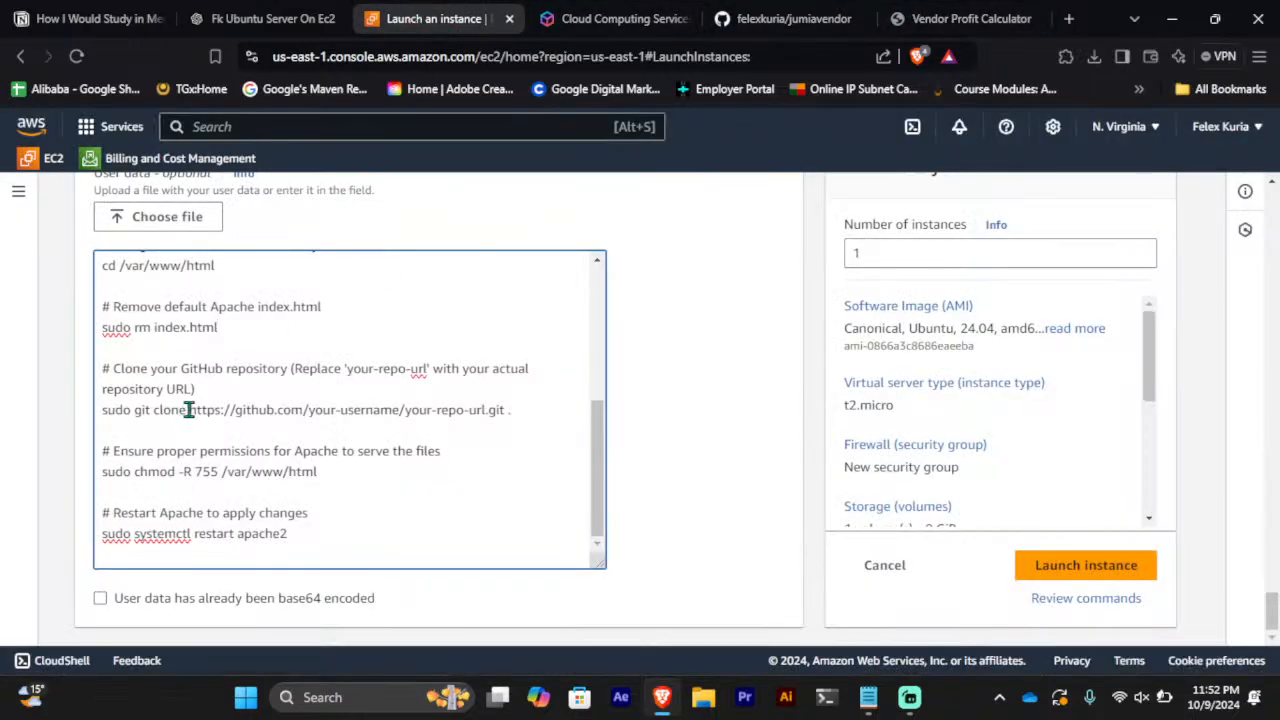
Replace the placeholder repository URL in the script's git clone command with the copied jumiavendor clone URL
drag(194, 410, 509, 414)
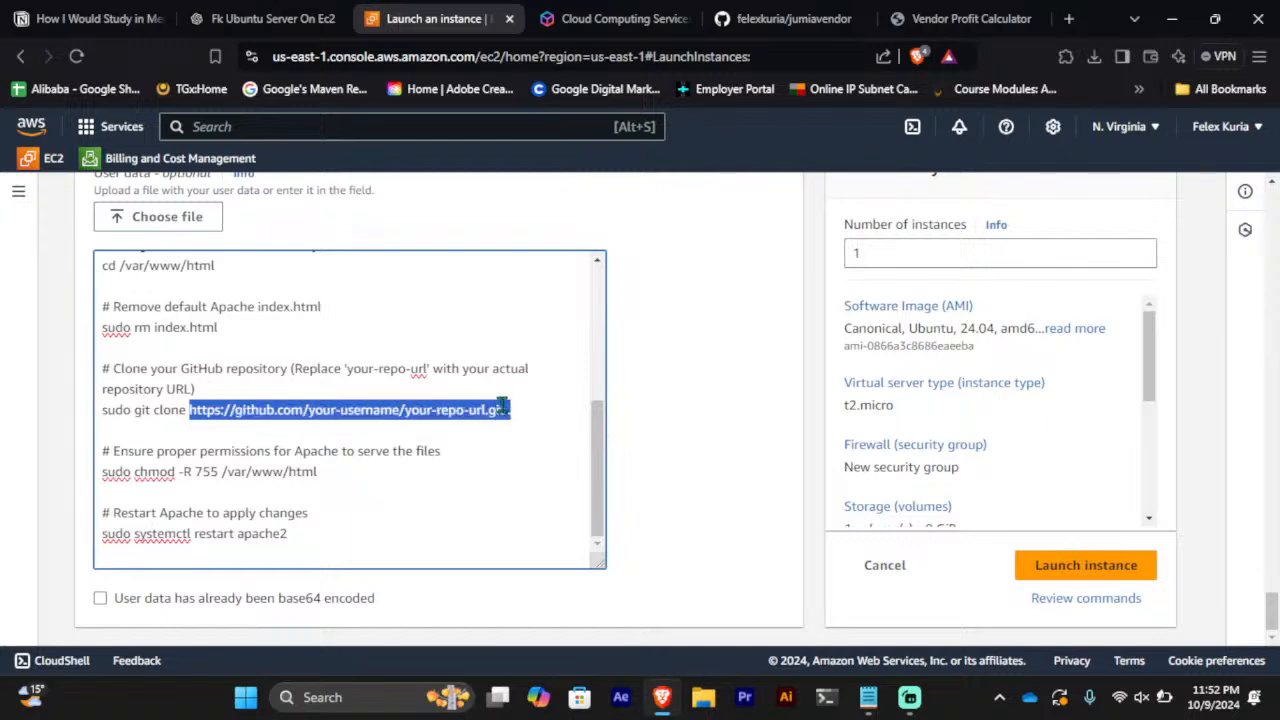
key(ctrl+v)
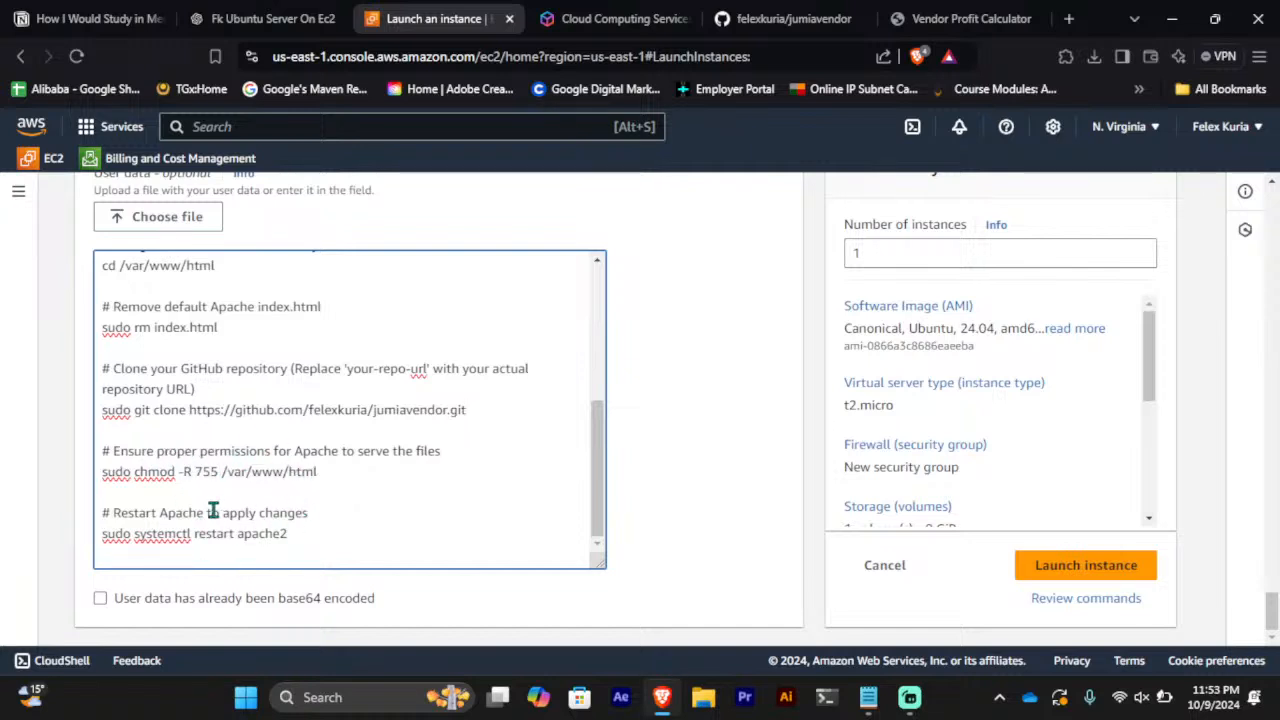
Review the permissions command sudo chmod -R 755 /var/www/html and its comment in the user data script
drag(195, 472, 215, 472)
click(102, 472)
click(191, 470)
double_click(185, 471)
click(217, 487)
click(198, 471)
key(shift+Right)
click(211, 472)
drag(209, 470, 205, 471)
click(217, 471)
drag(218, 471, 213, 471)
click(210, 477)
drag(218, 471, 214, 471)
click(343, 471)
drag(320, 469, 96, 454)
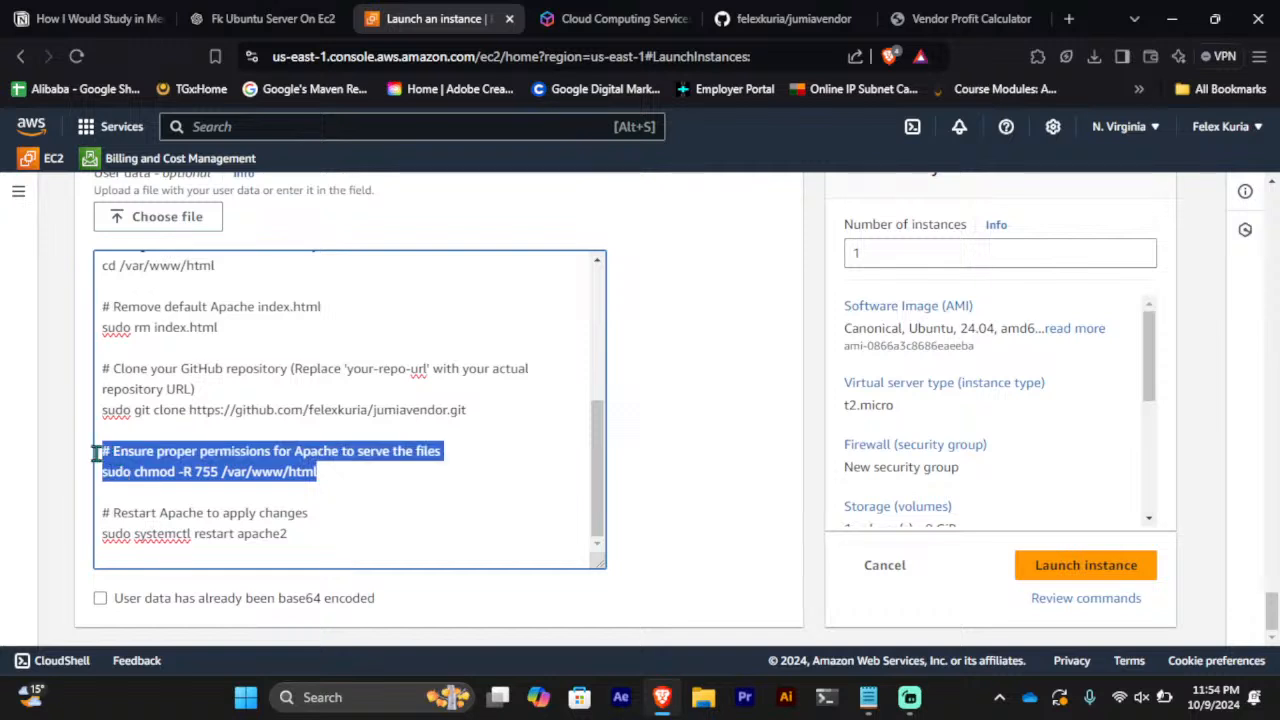
Check the completed user data script and the instance summary, and launch the instance
click(170, 354)
scroll(170, 354, up, 4)
scroll(171, 354, up, 1)
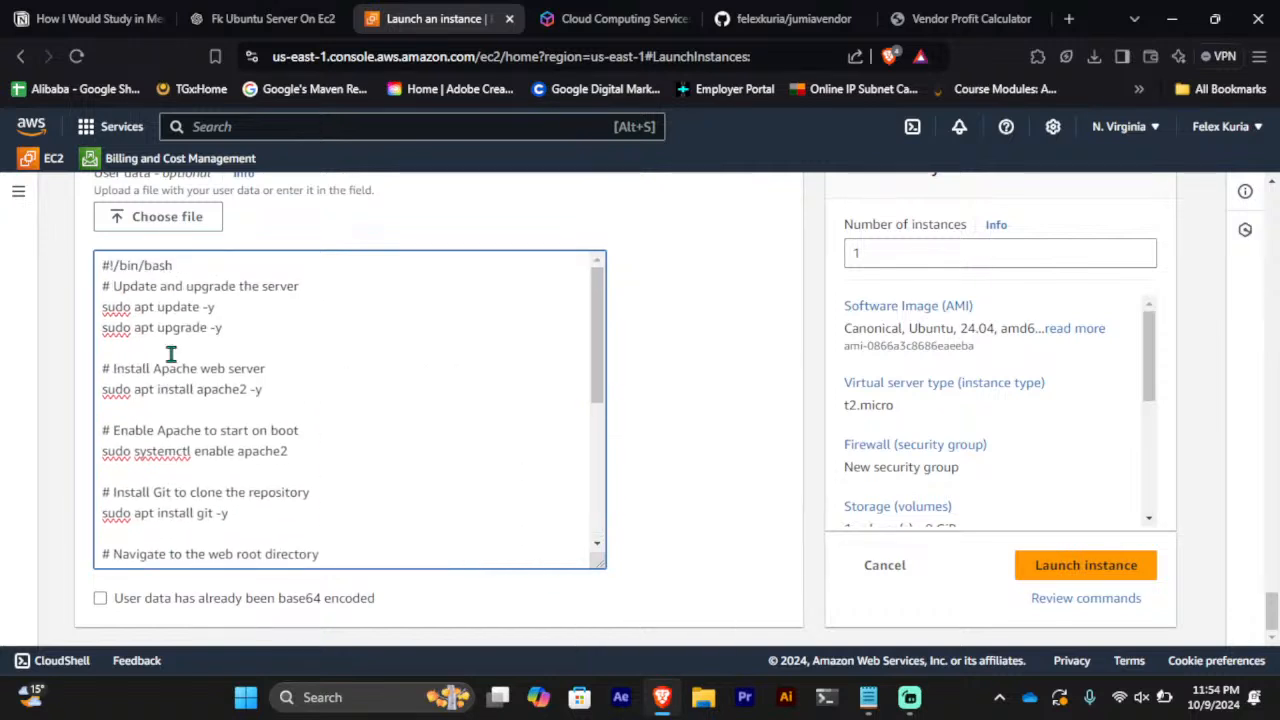
scroll(170, 354, up, 3)
scroll(180, 488, down, 4)
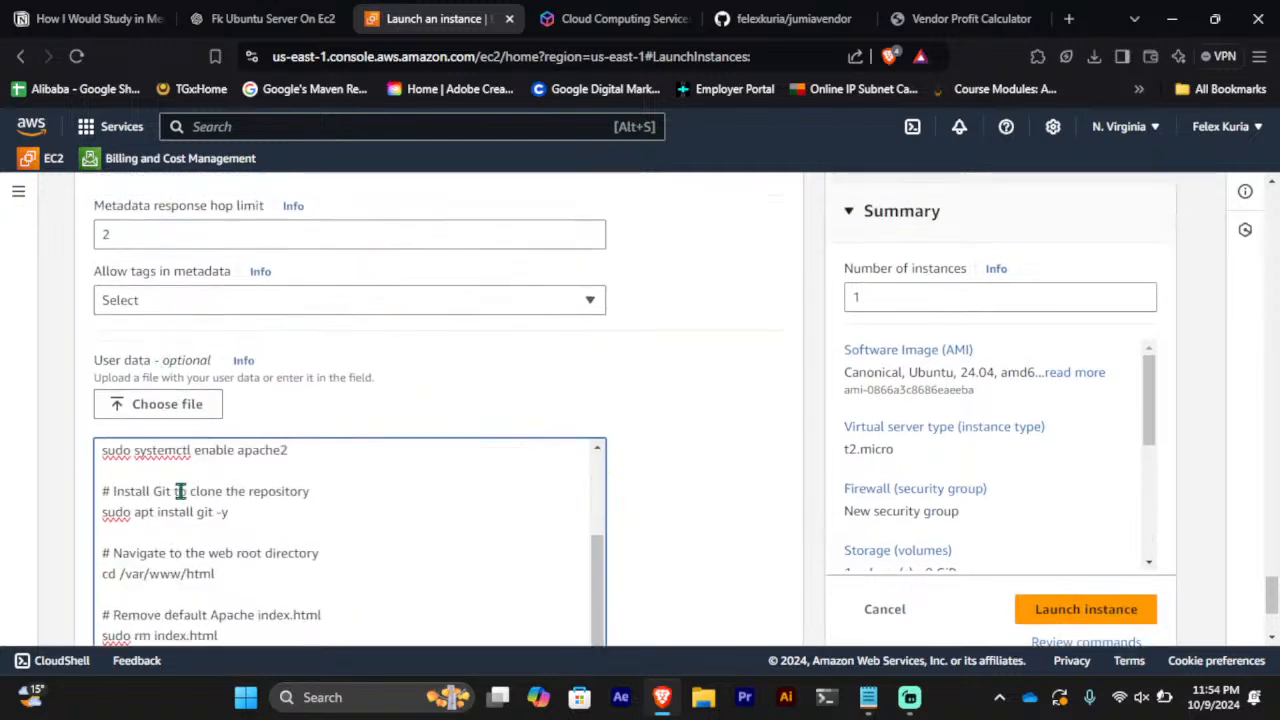
scroll(180, 488, down, 1)
scroll(517, 277, down, 2)
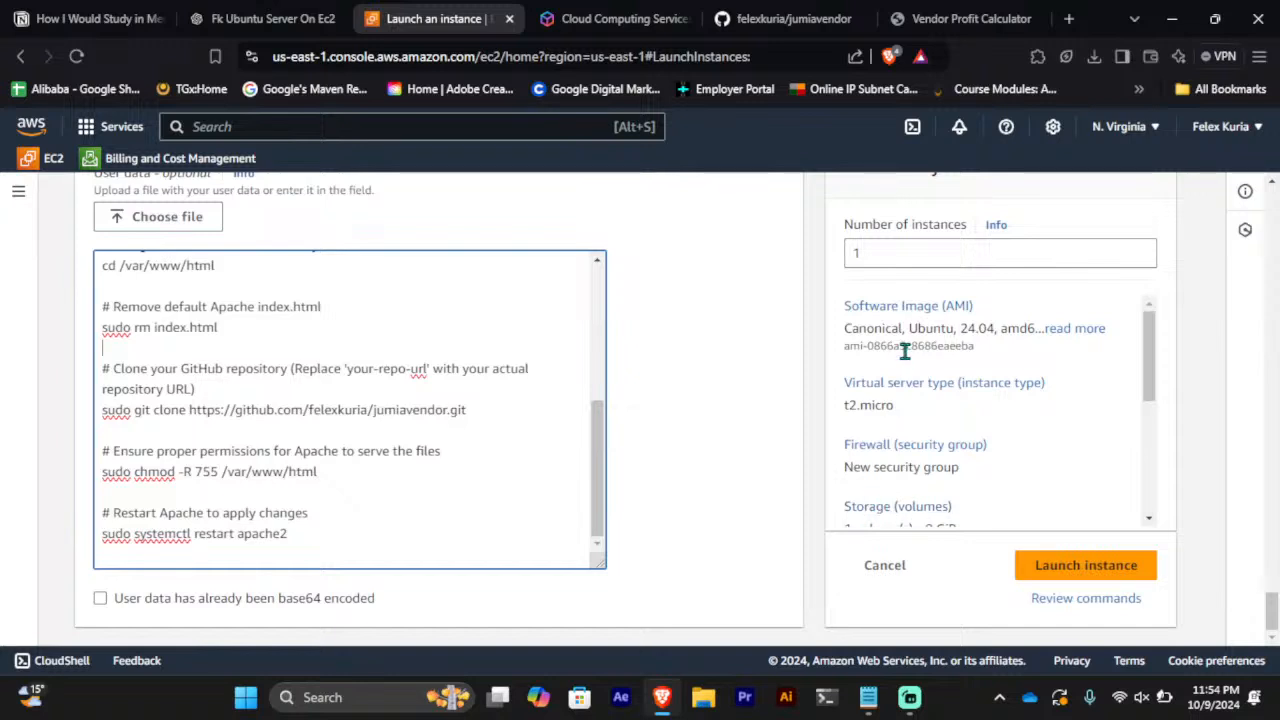
scroll(905, 350, down, 5)
scroll(903, 352, up, 5)
scroll(903, 358, down, 5)
click(1088, 568)
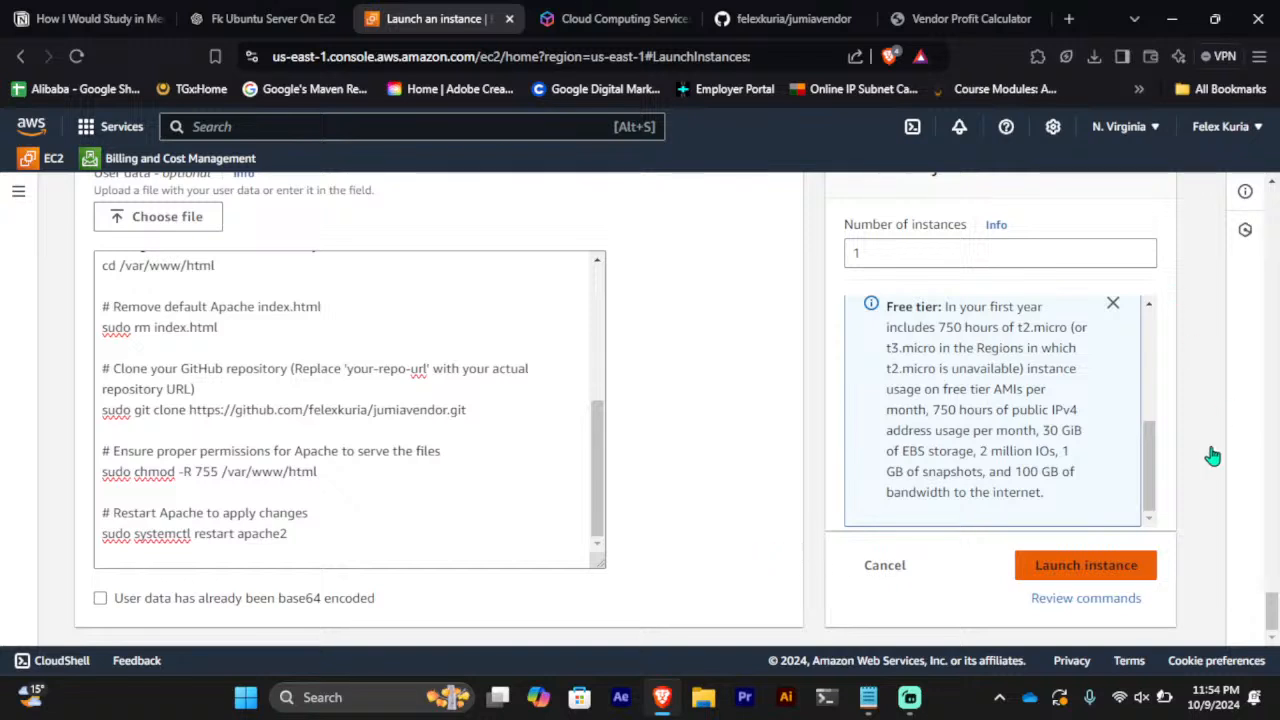
click(1035, 567)
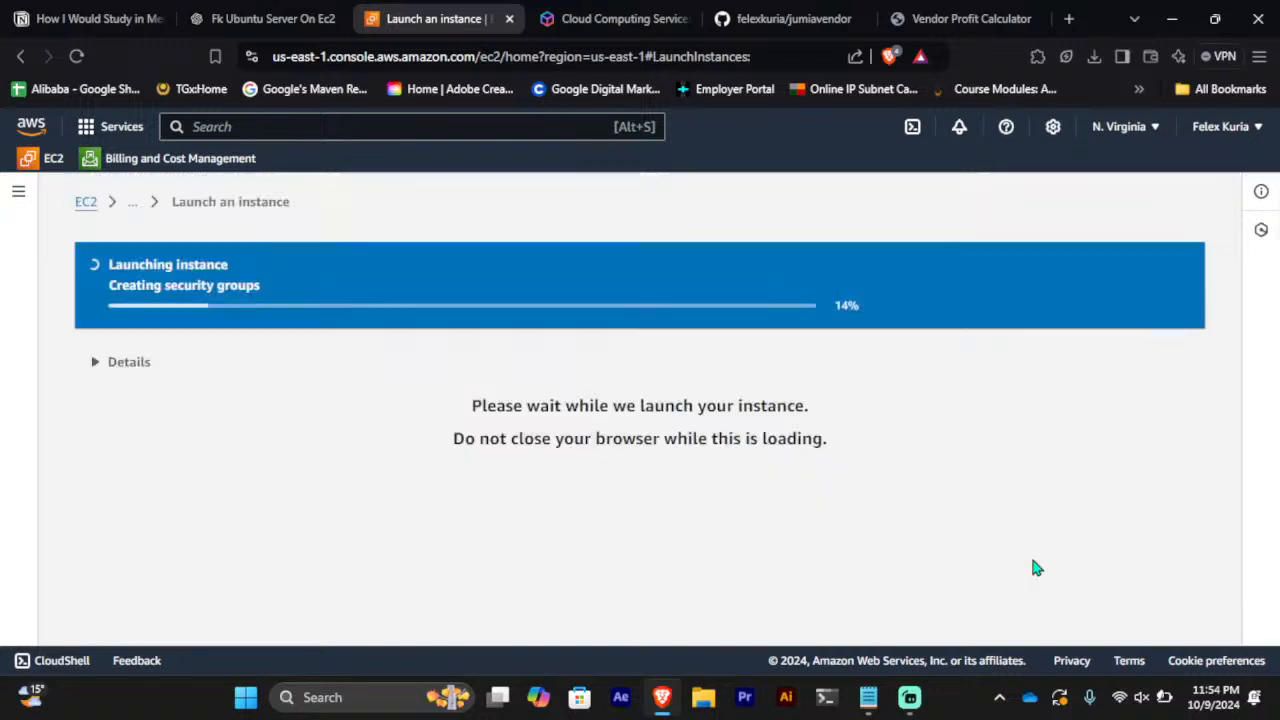
Open Local Disk (D:) in File Explorer and return to the browser
click(709, 697)
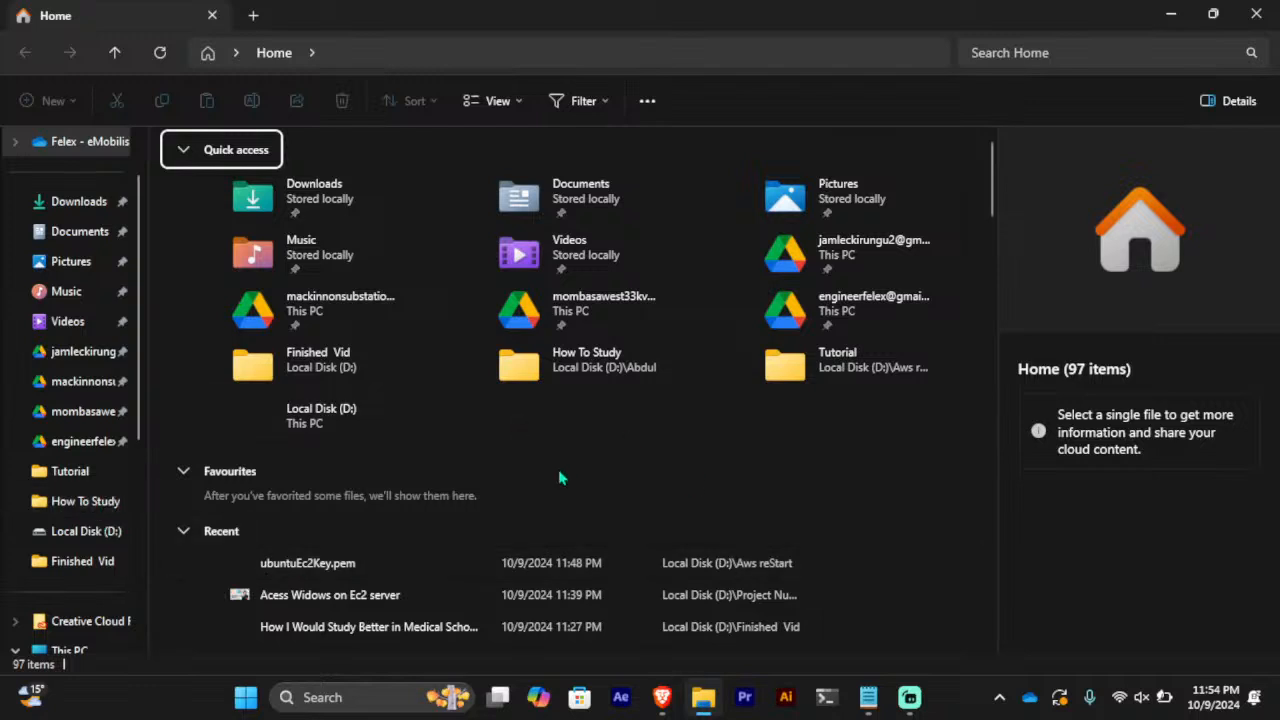
click(84, 530)
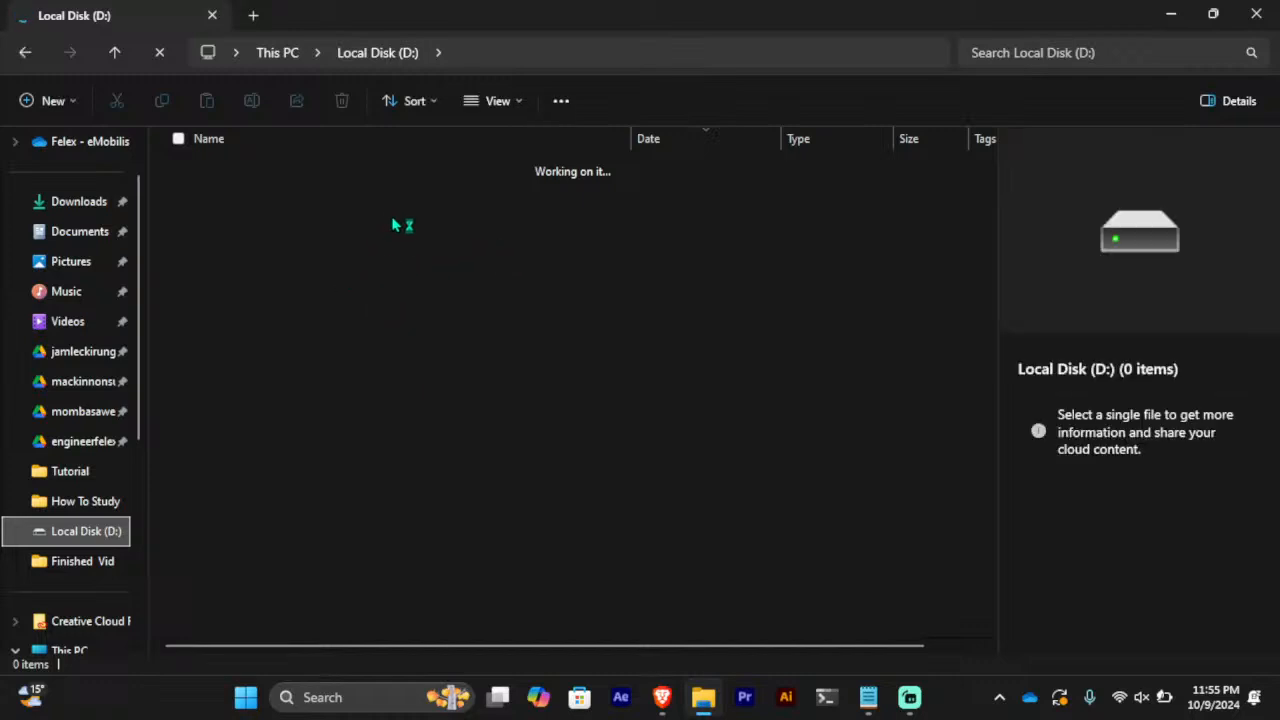
click(662, 697)
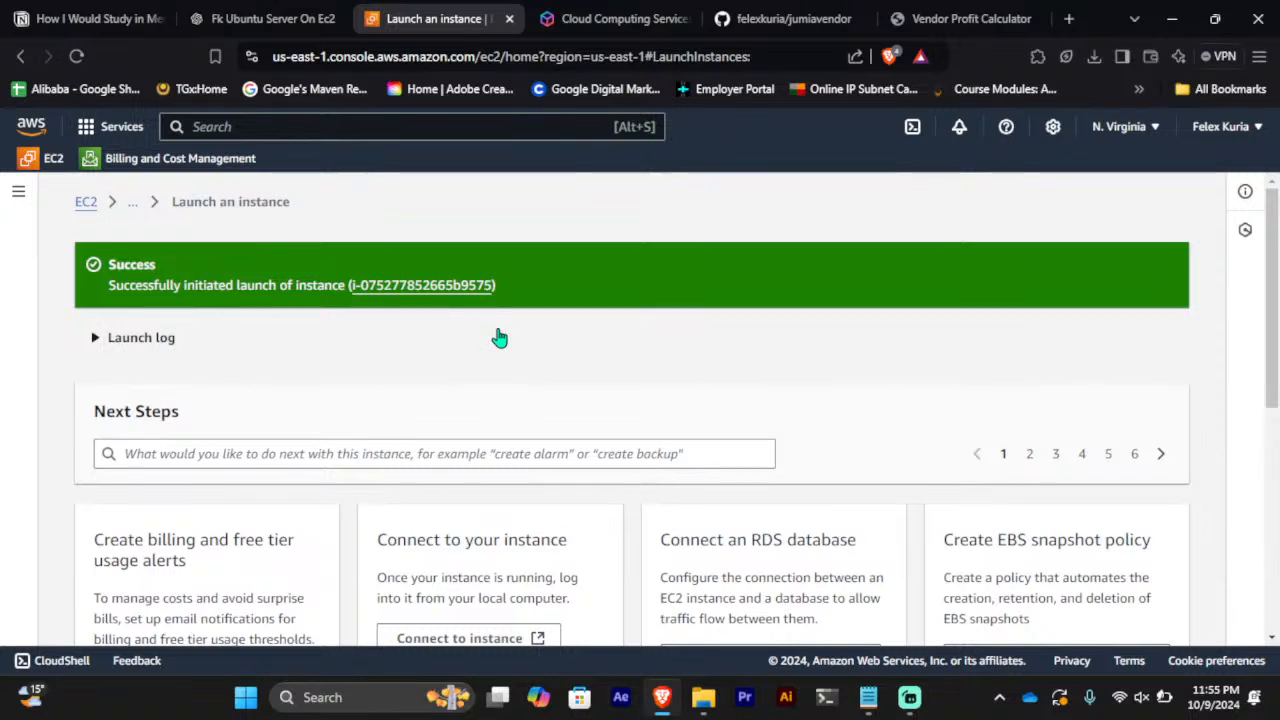
Open the launched instance from the launch confirmation and select Ubuntu Server in the instances list
click(445, 293)
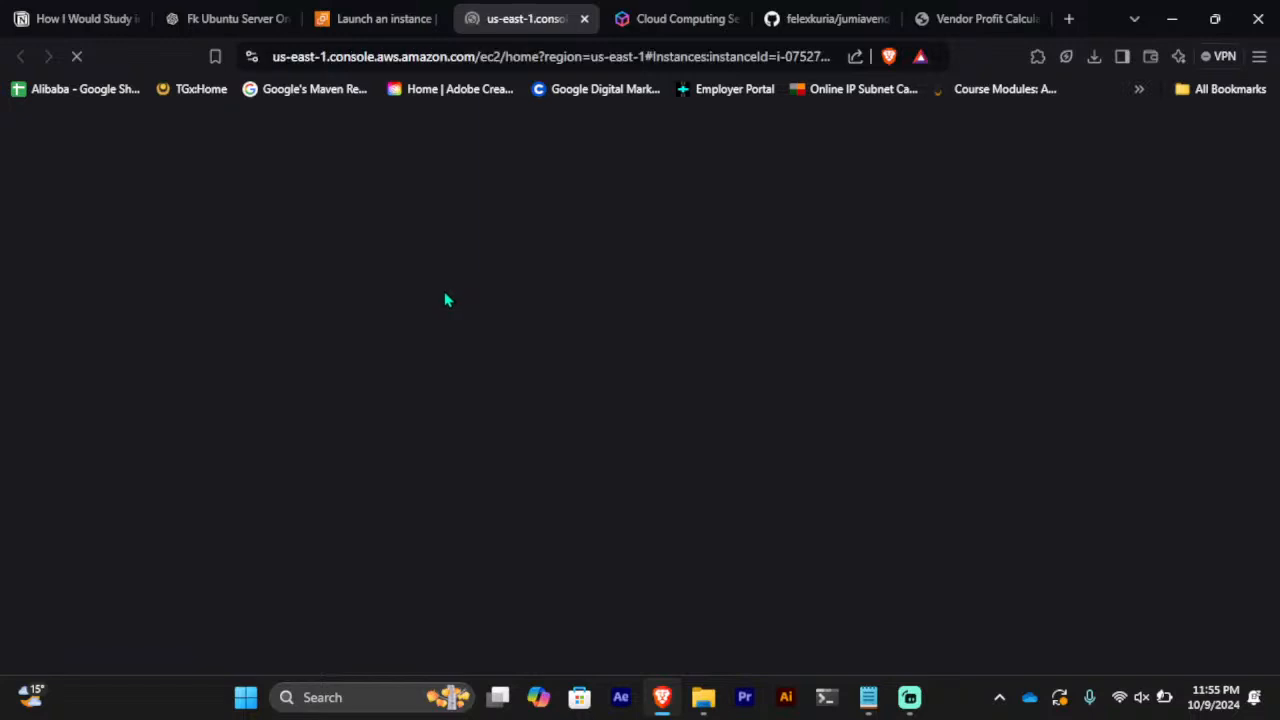
mouse_move(705, 705)
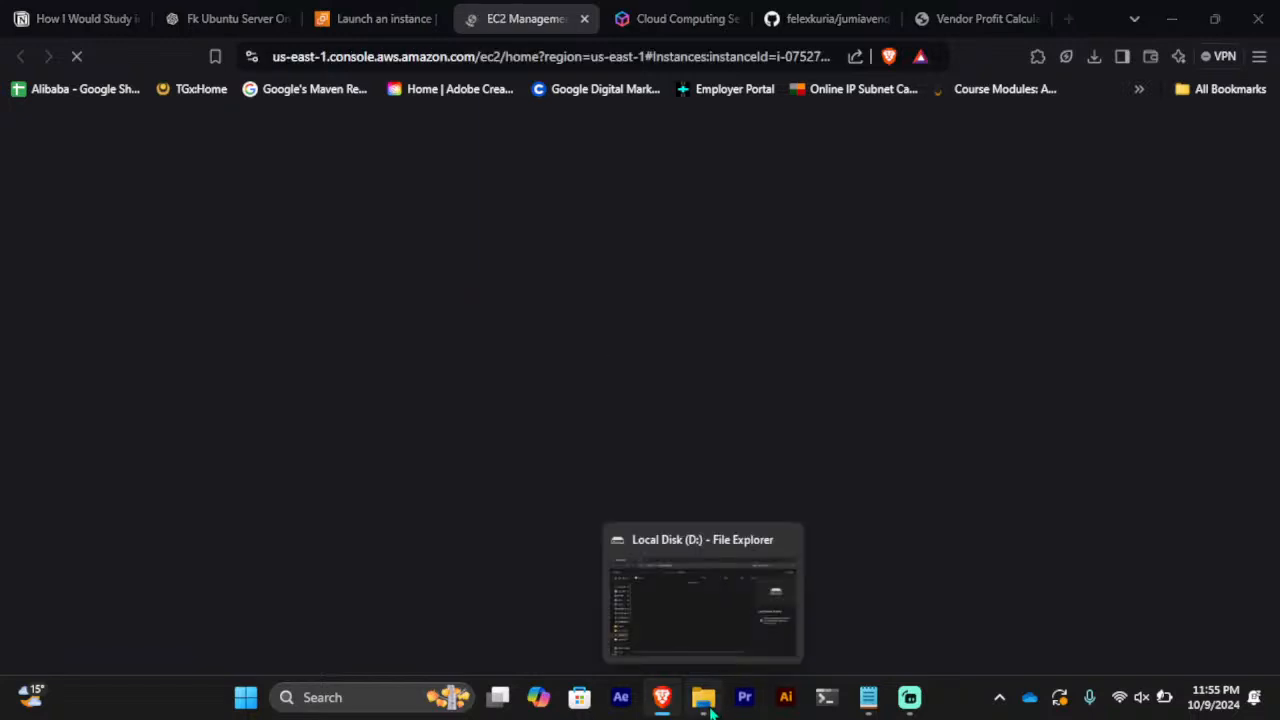
click(705, 705)
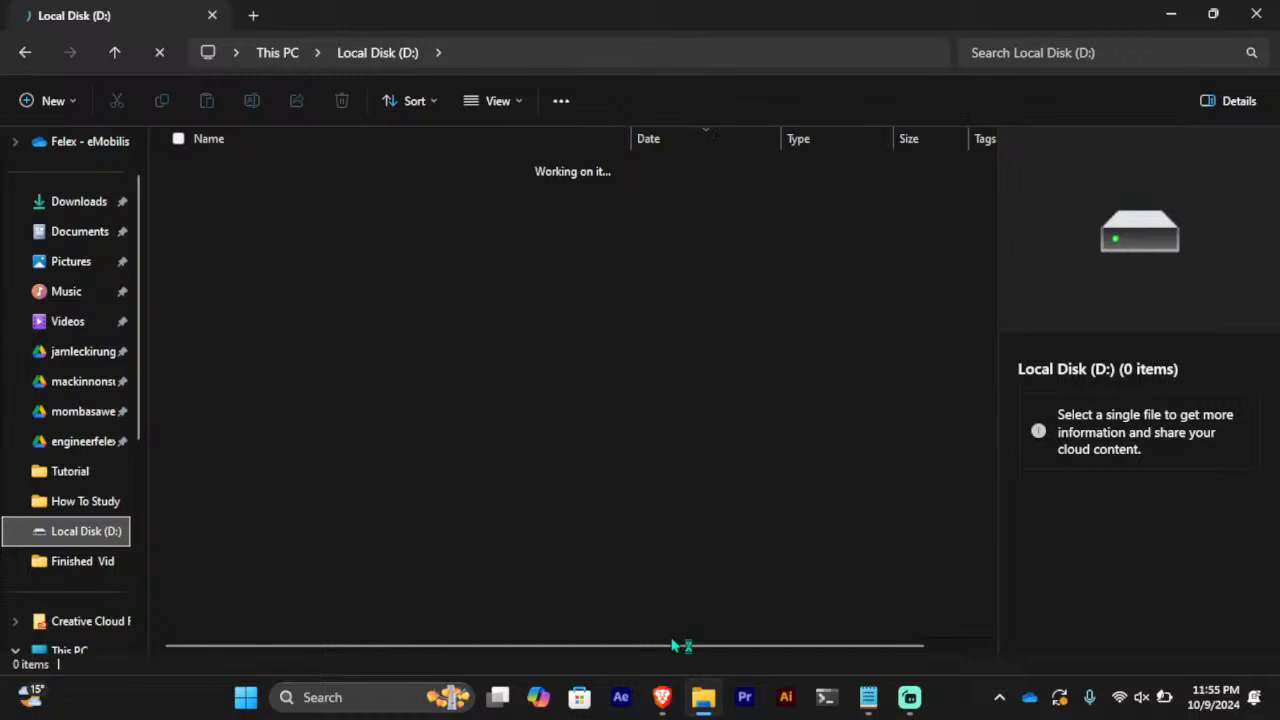
click(664, 705)
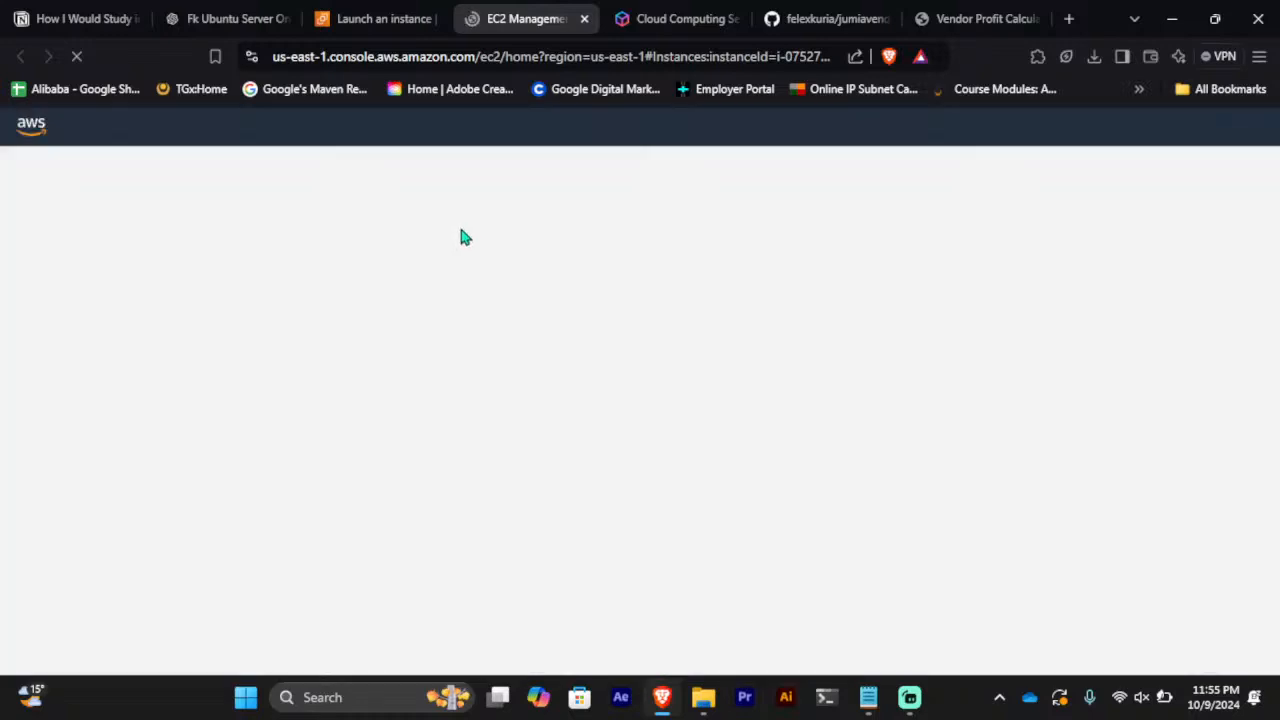
click(390, 18)
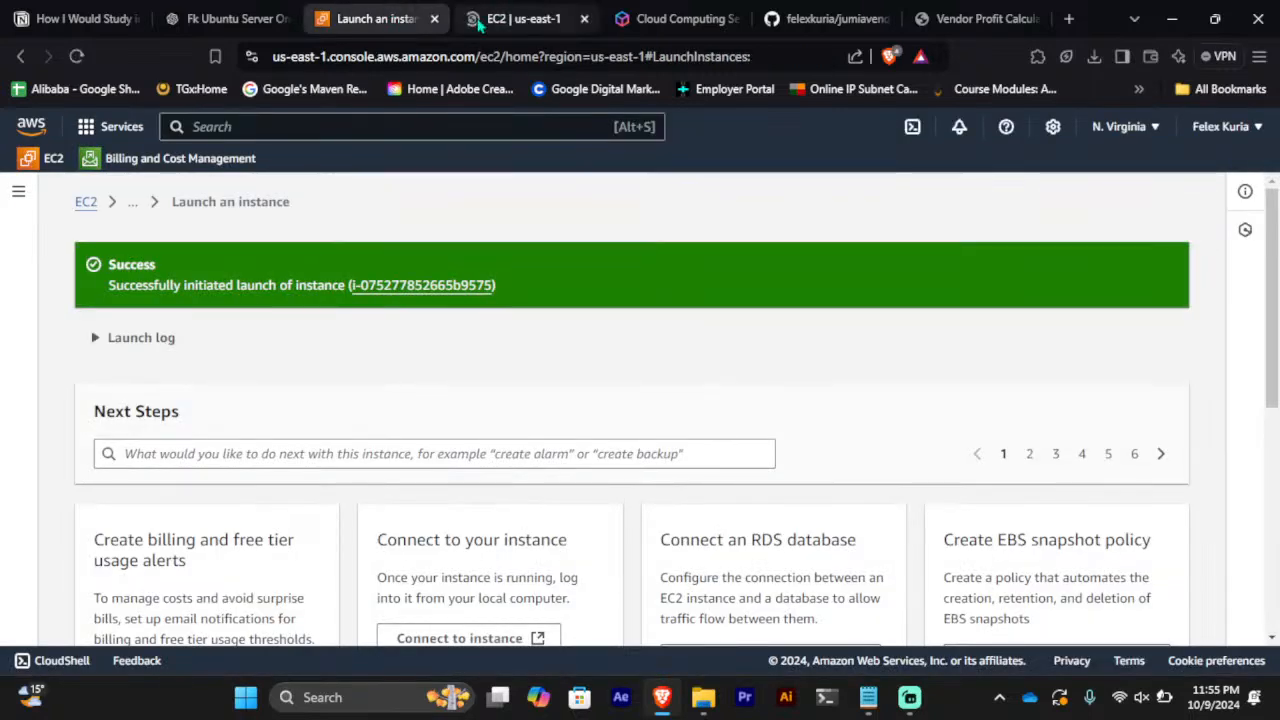
click(543, 14)
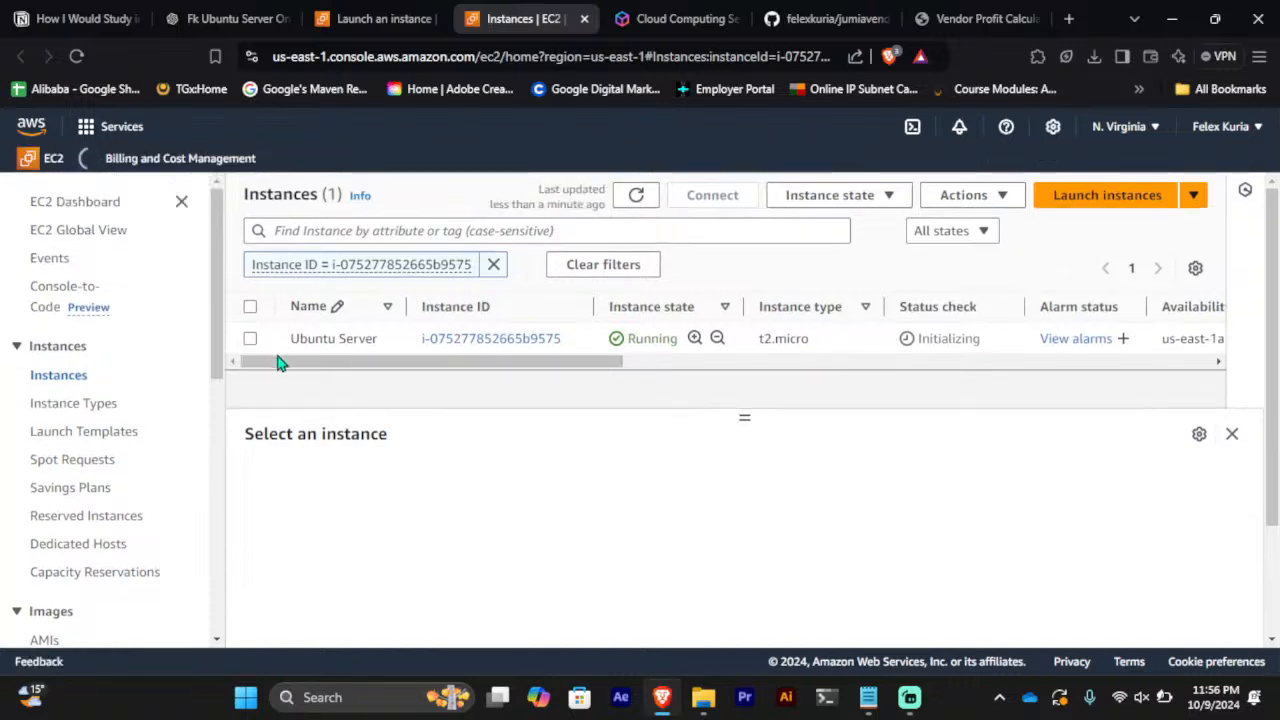
click(250, 338)
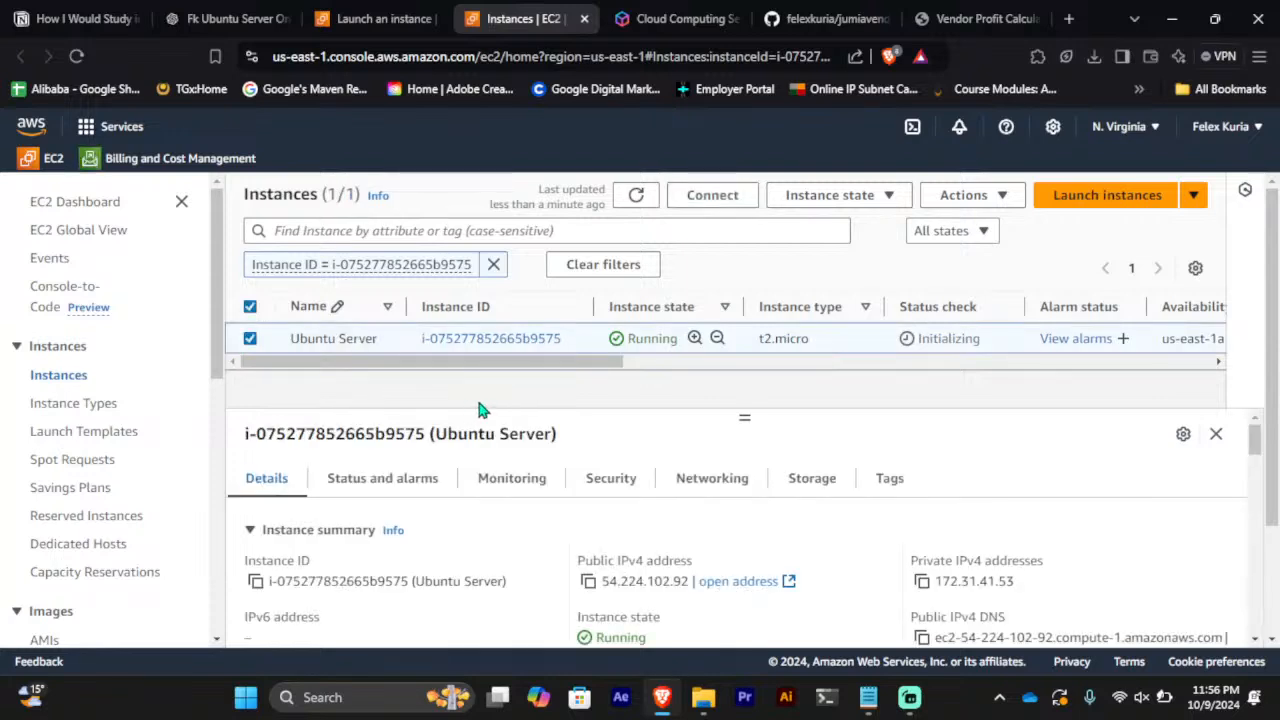
Look over the instance's details and the GitHub Pages version of the Vendor Profit Calculator, and return to the instances list
scroll(640, 460, down, 3)
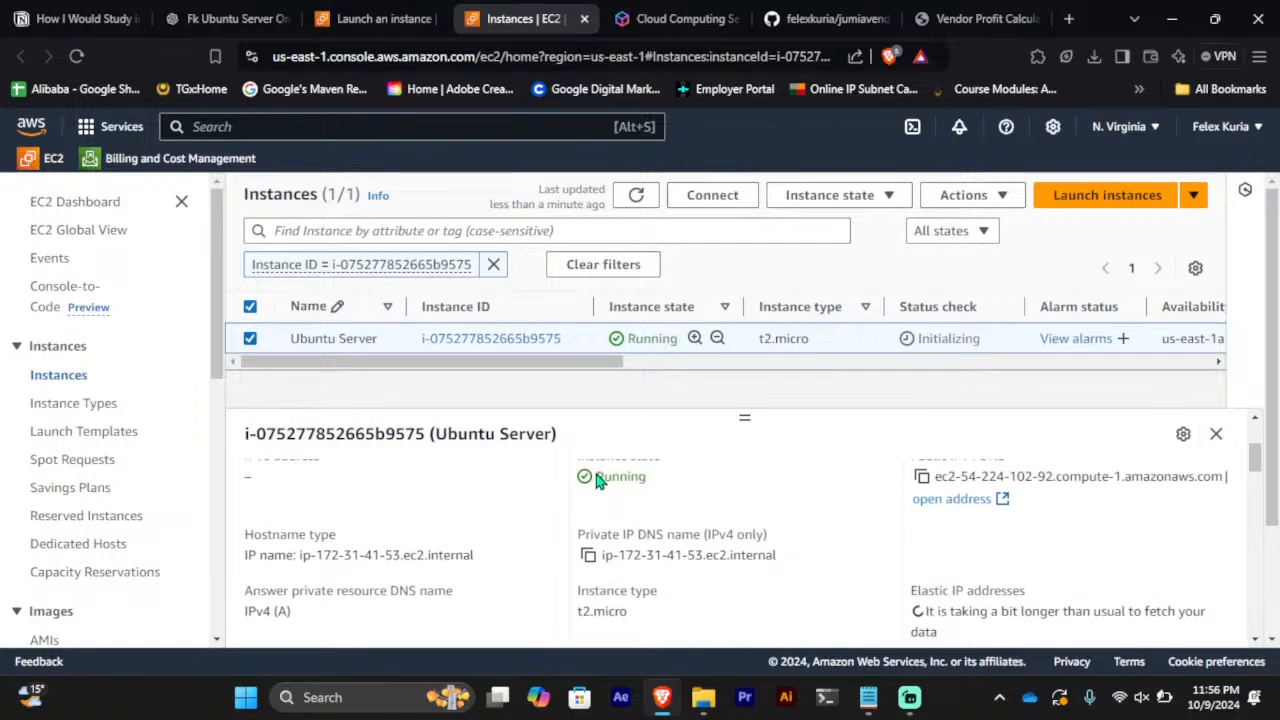
click(970, 18)
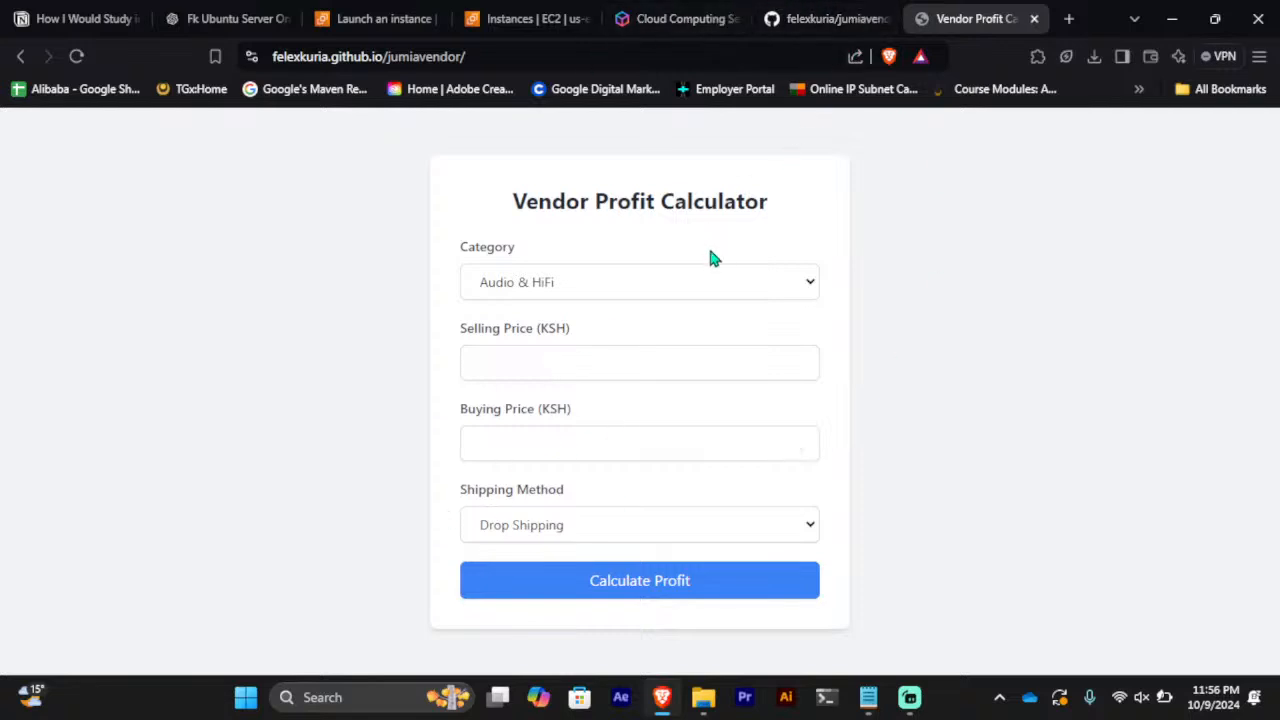
click(528, 17)
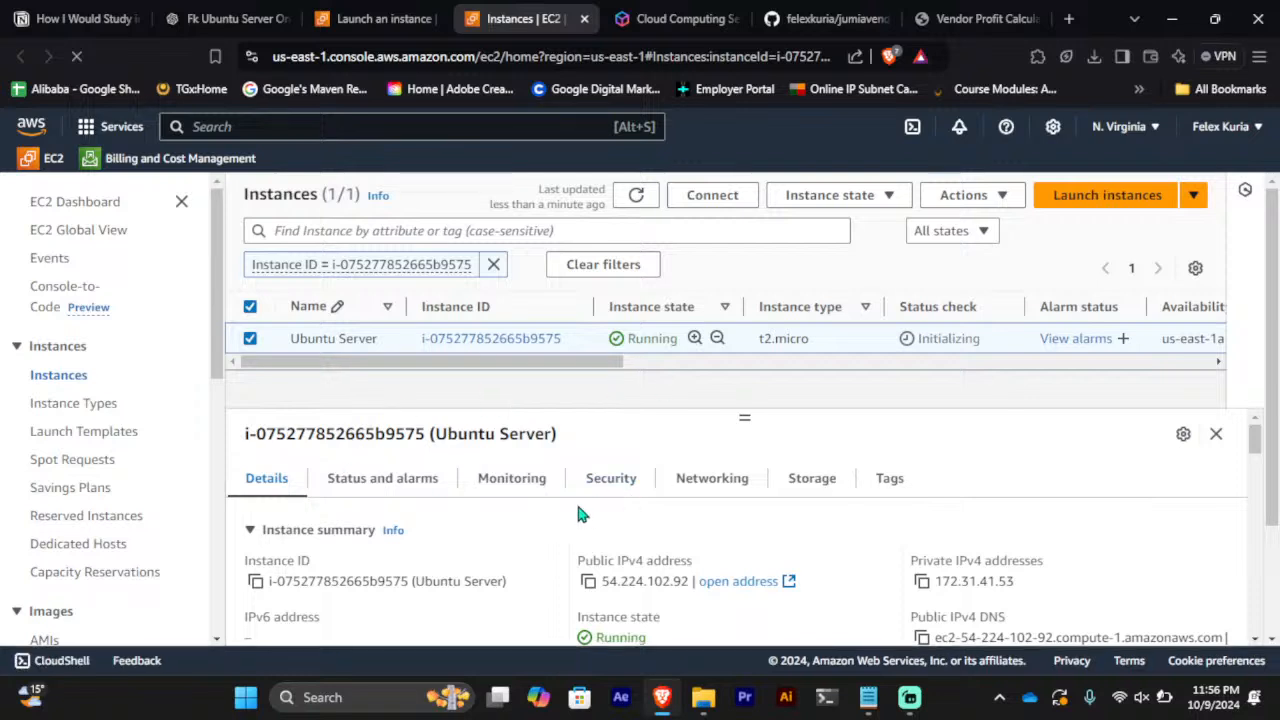
Copy the Ubuntu Server's public IPv4 address, load it in a new tab and open the jumiavendor folder
click(588, 590)
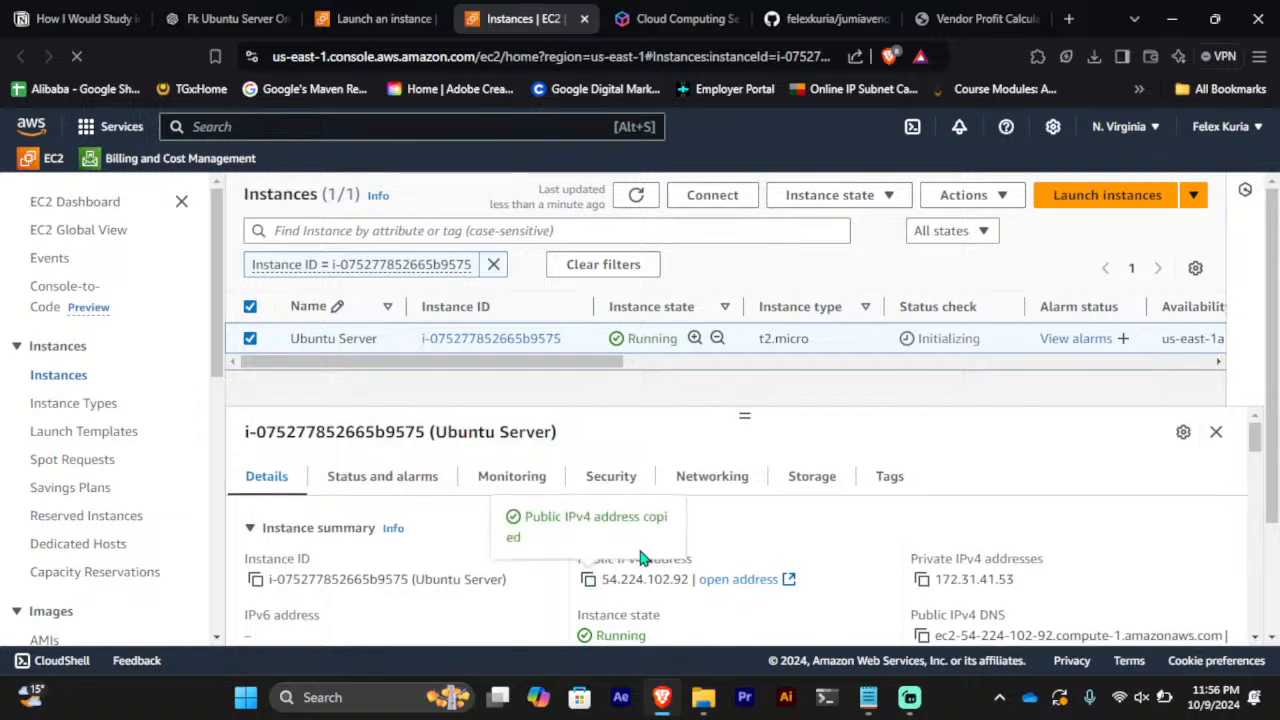
click(1071, 19)
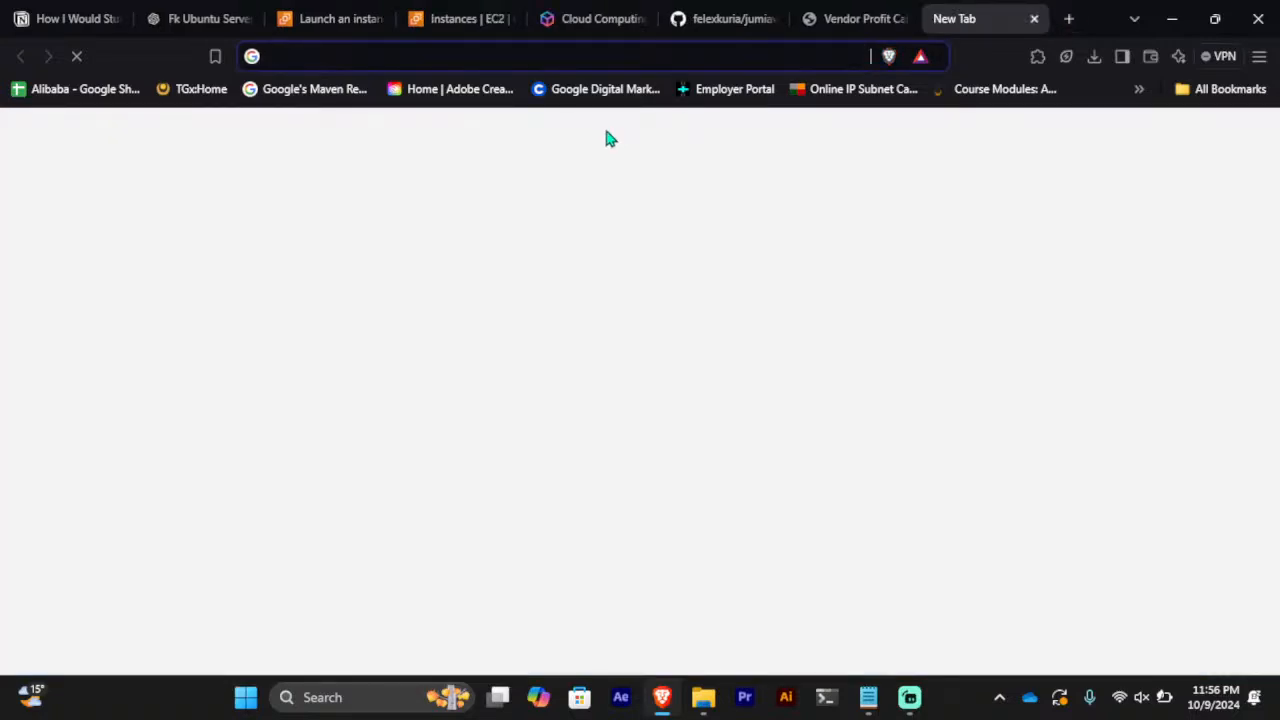
key(ctrl+v)
key(Return)
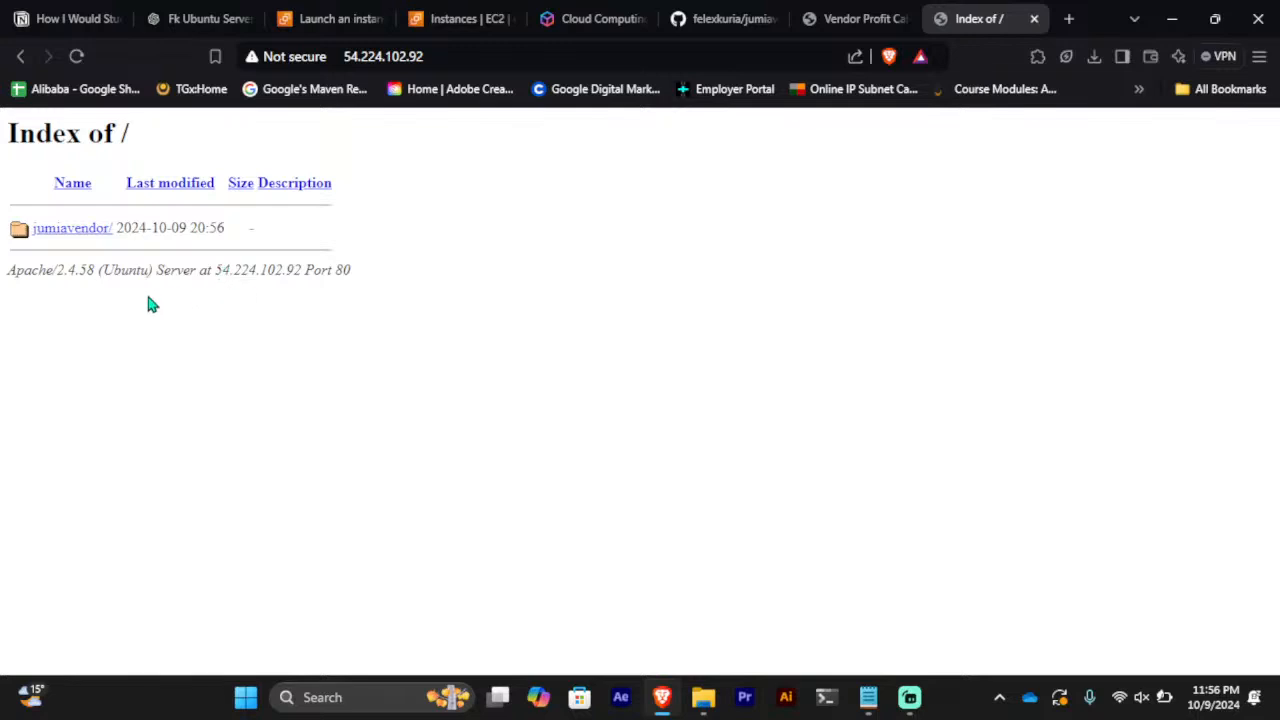
click(89, 236)
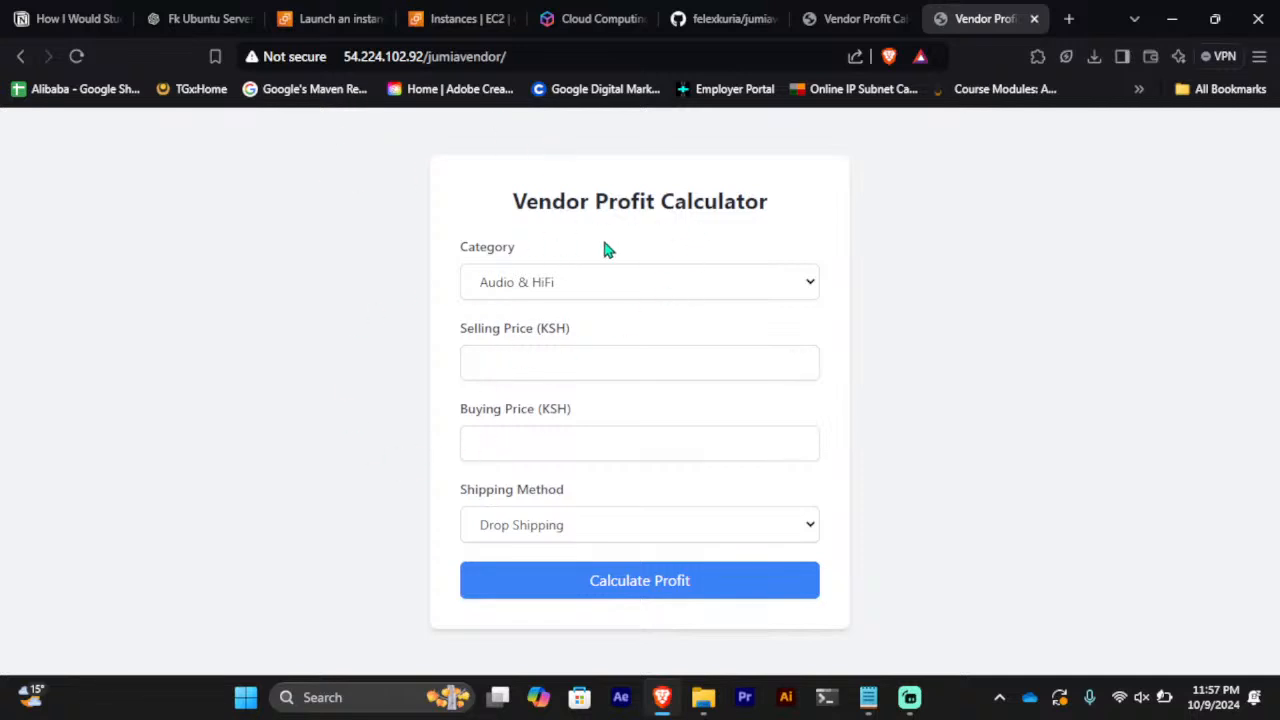
Check the connection security information of the EC2-hosted calculator and compare the site with its GitHub Pages version
click(285, 57)
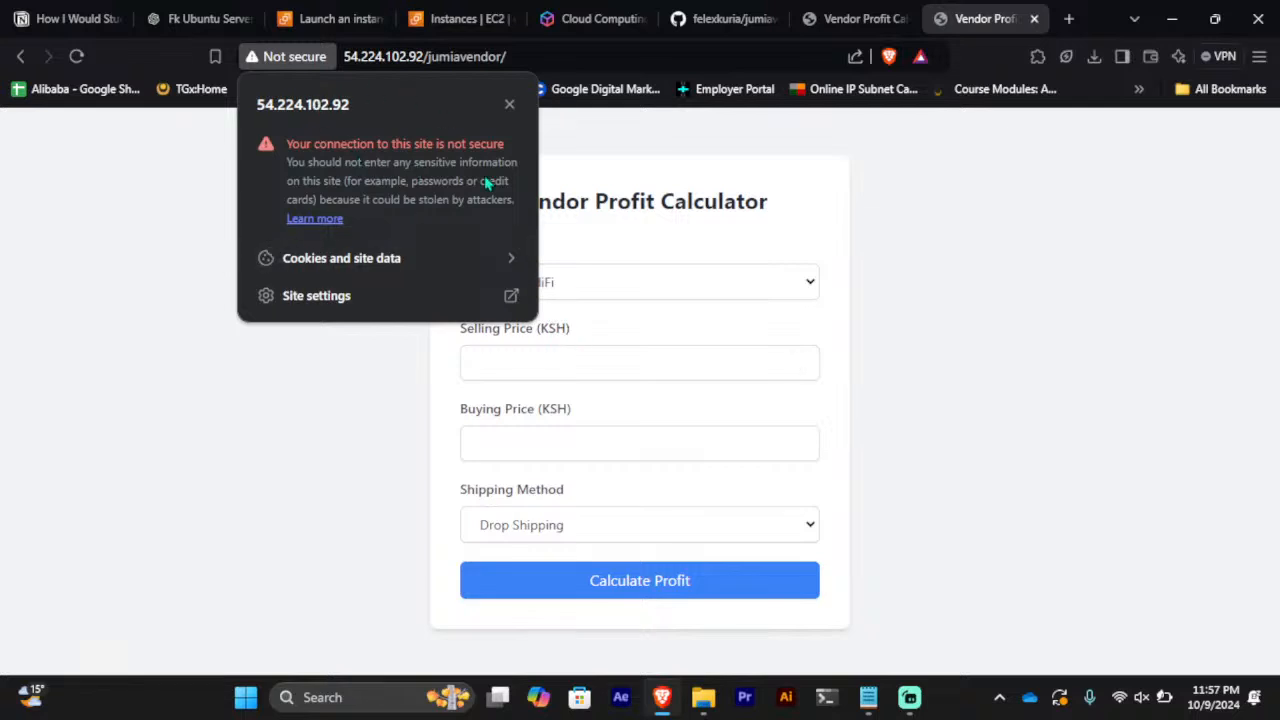
click(122, 258)
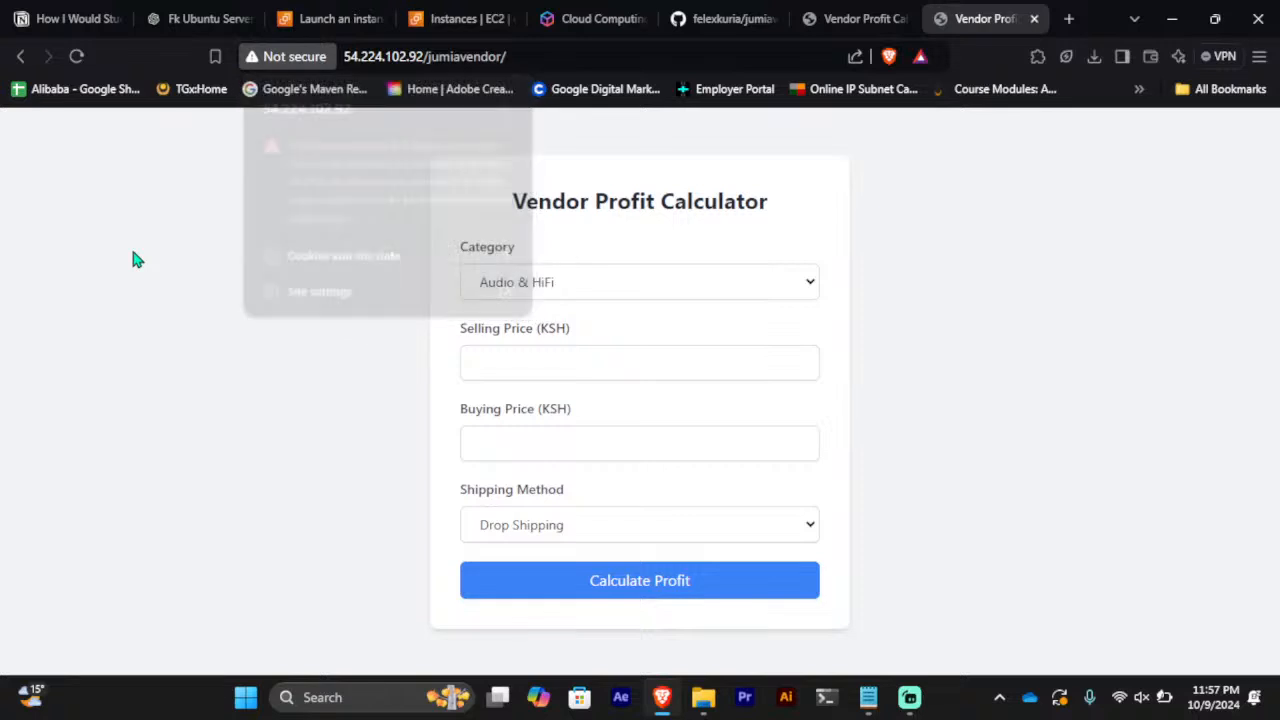
click(840, 18)
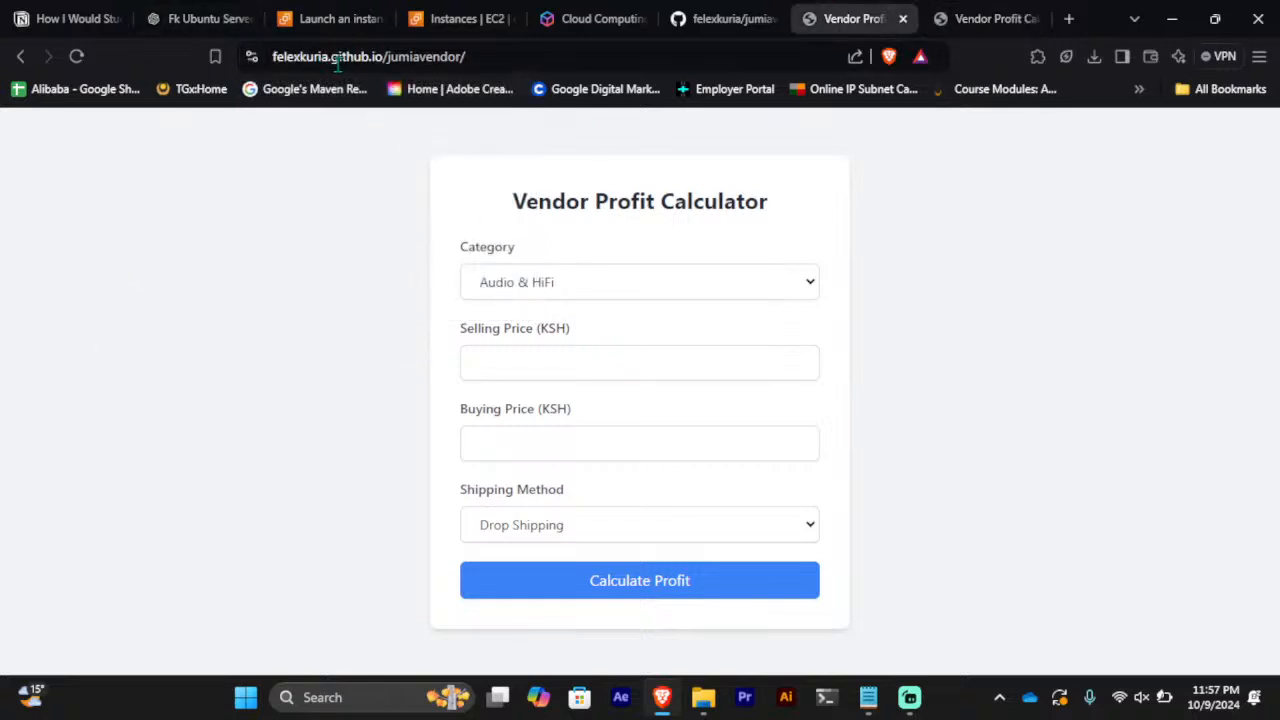
Review the SSH client instructions for connecting to the Ubuntu Server and go to the instance's details page
click(465, 18)
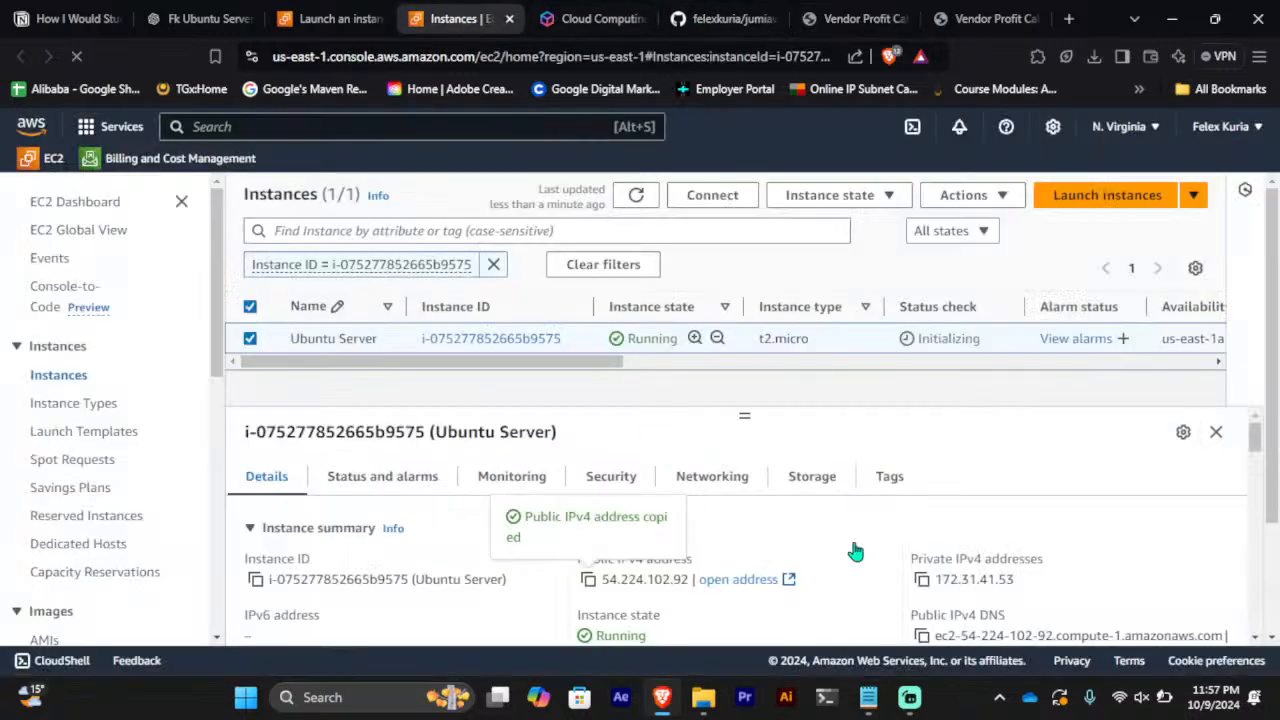
scroll(746, 420, down, 1)
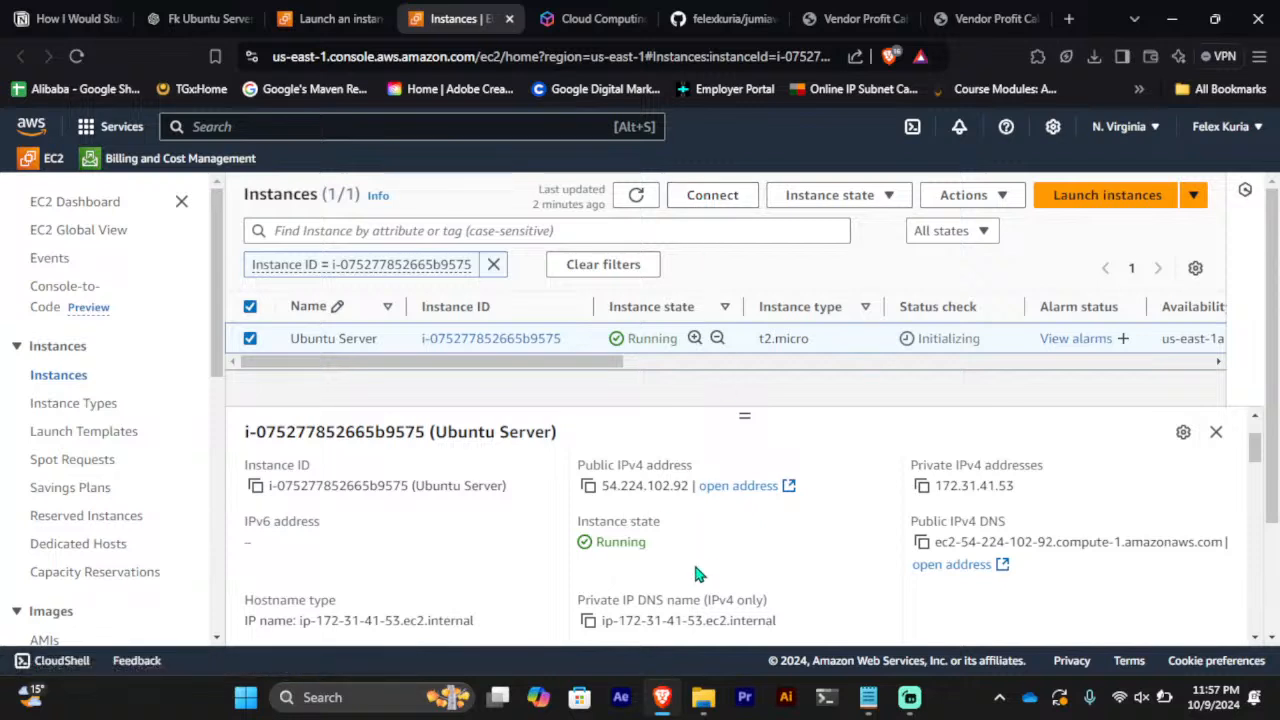
click(712, 198)
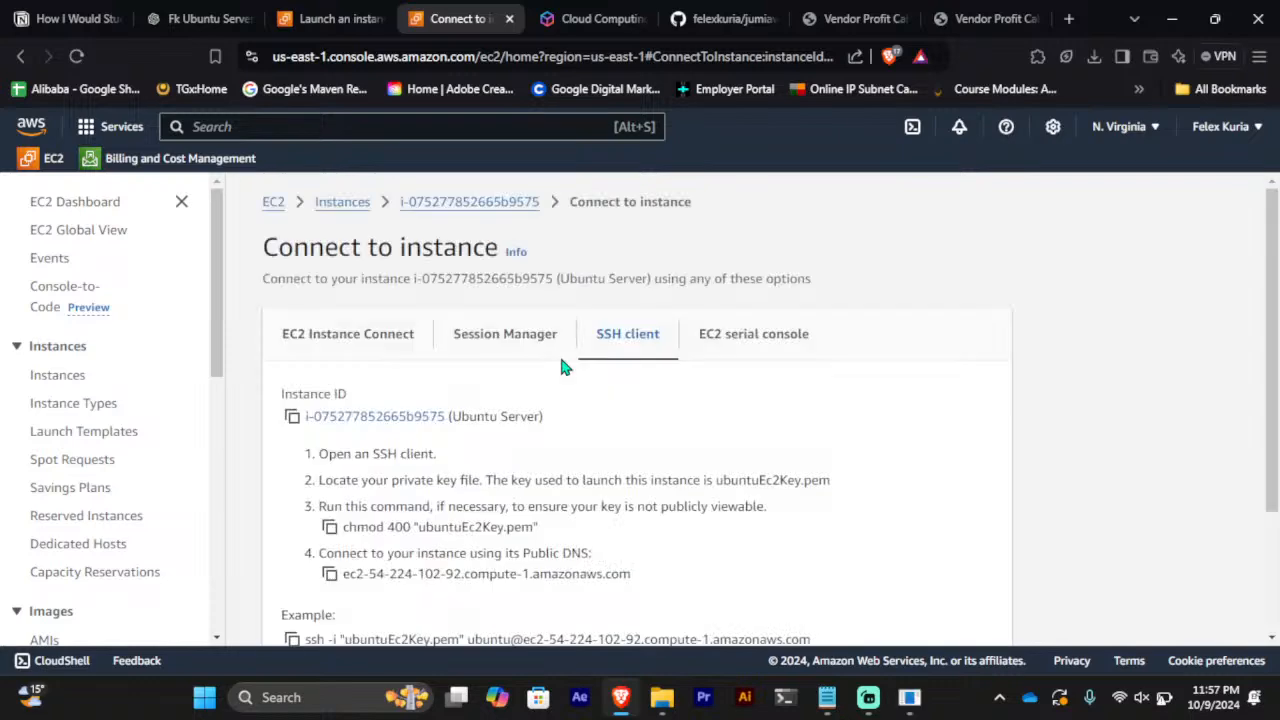
scroll(610, 427, down, 3)
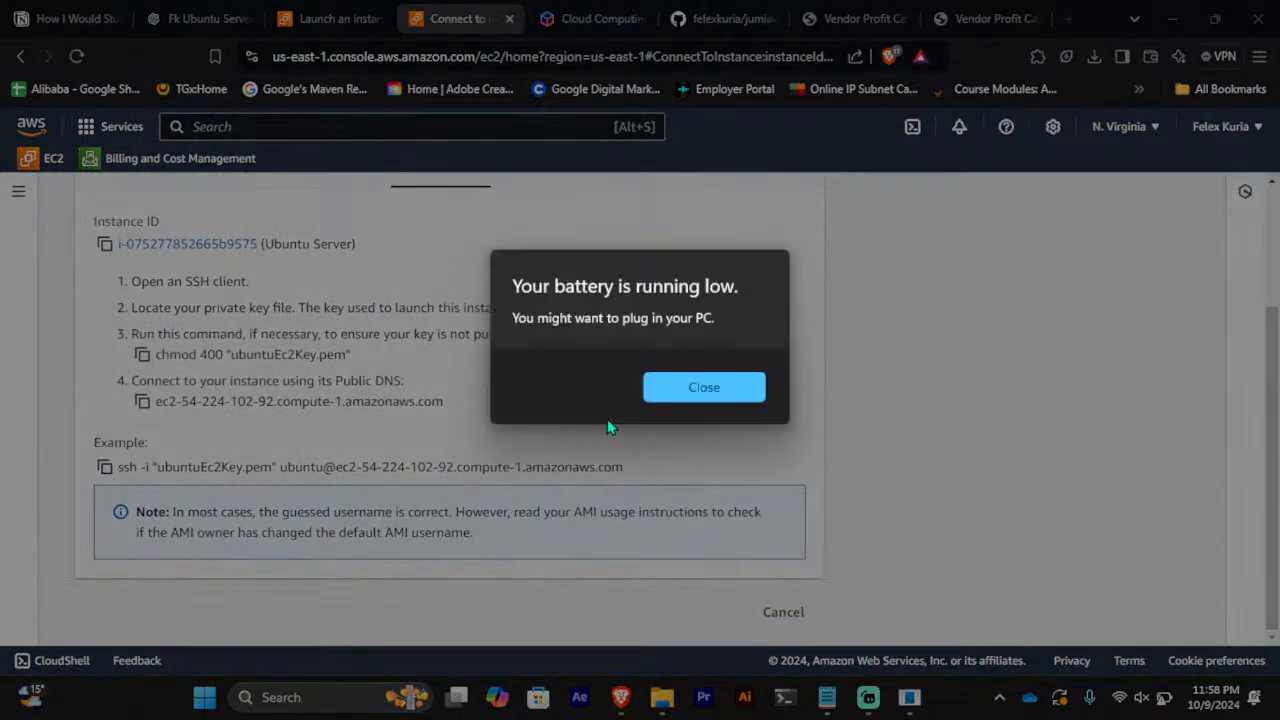
click(662, 400)
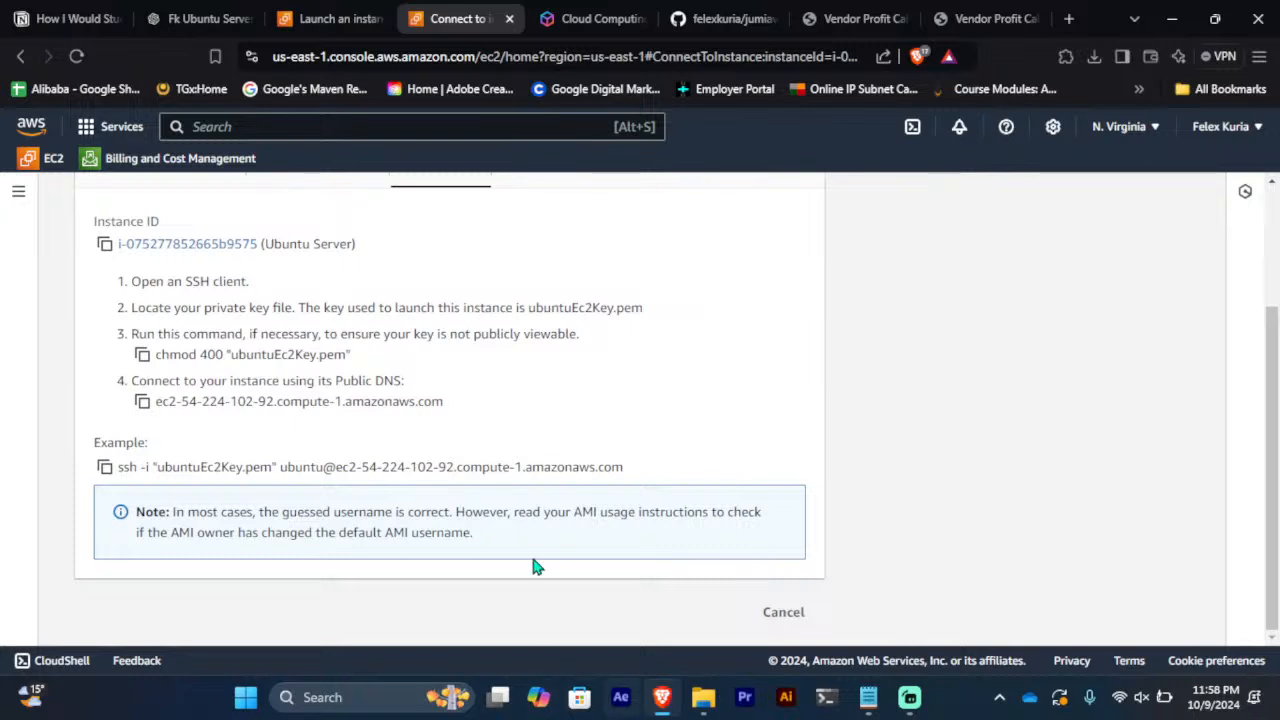
scroll(541, 418, up, 2)
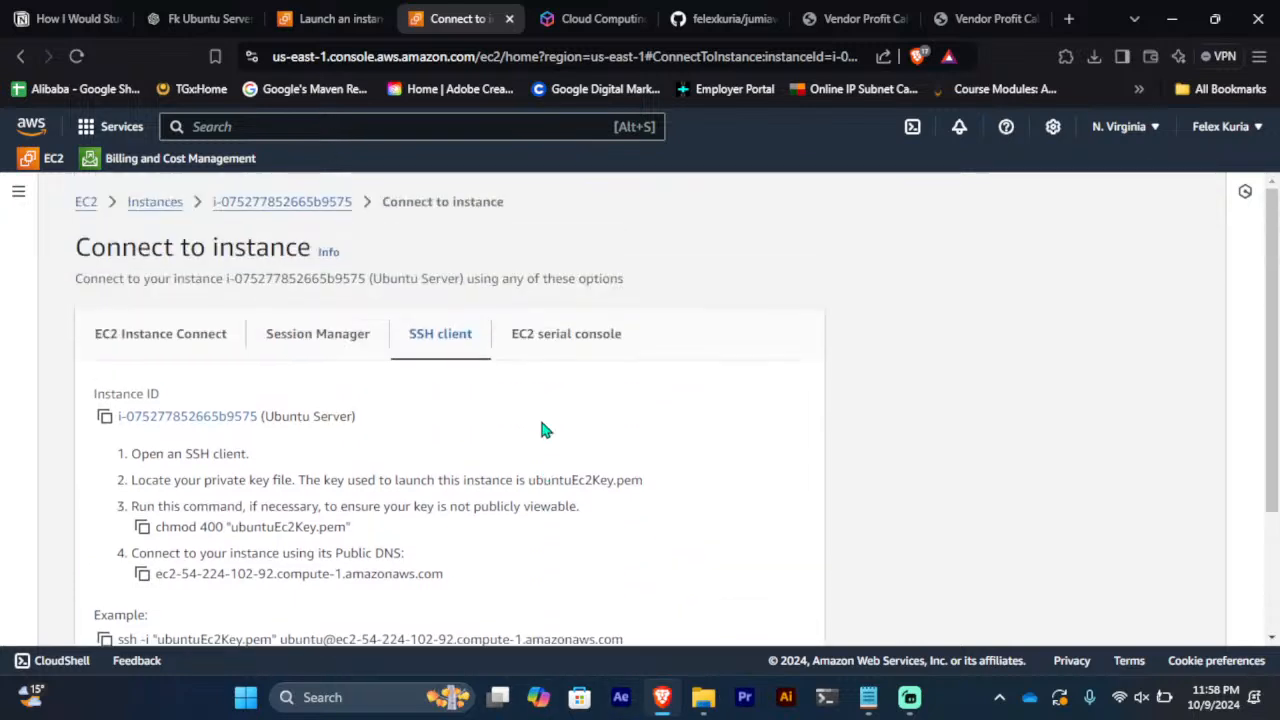
click(257, 205)
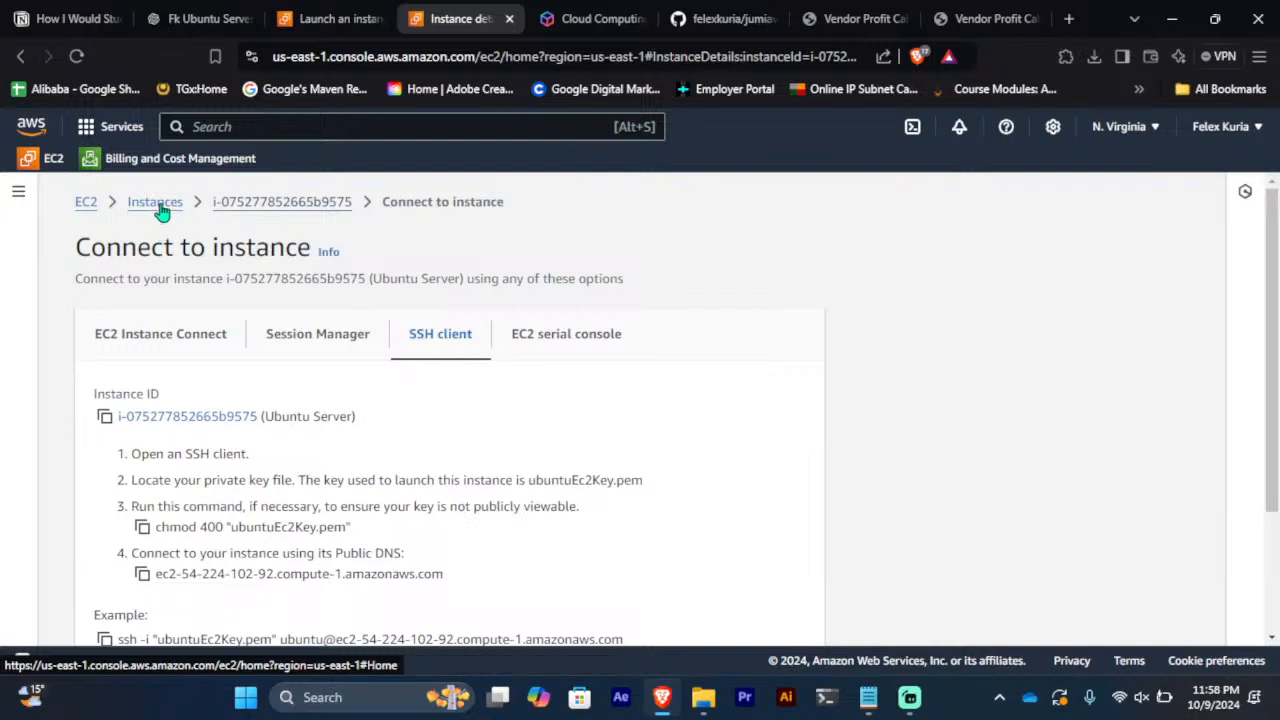
Reopen the Ubuntu Server's connection page from the instances list and review the SSH client instructions, including the chmod 400 command
click(312, 200)
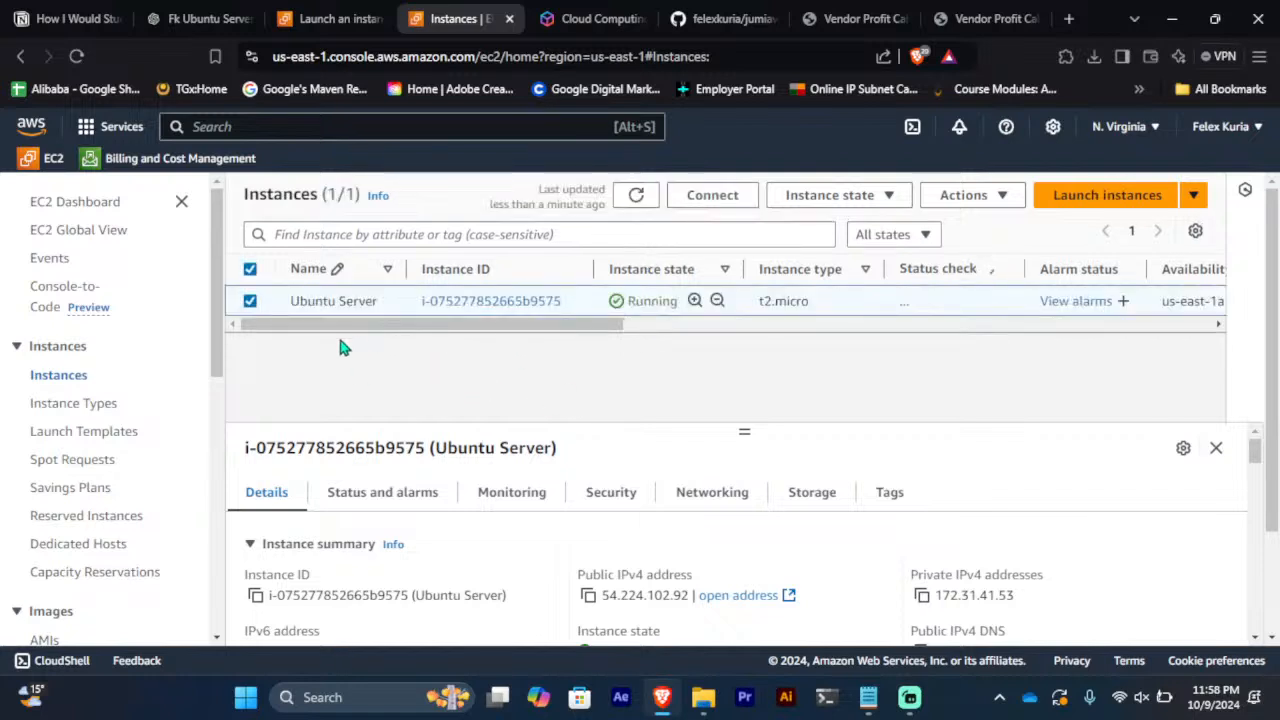
click(712, 202)
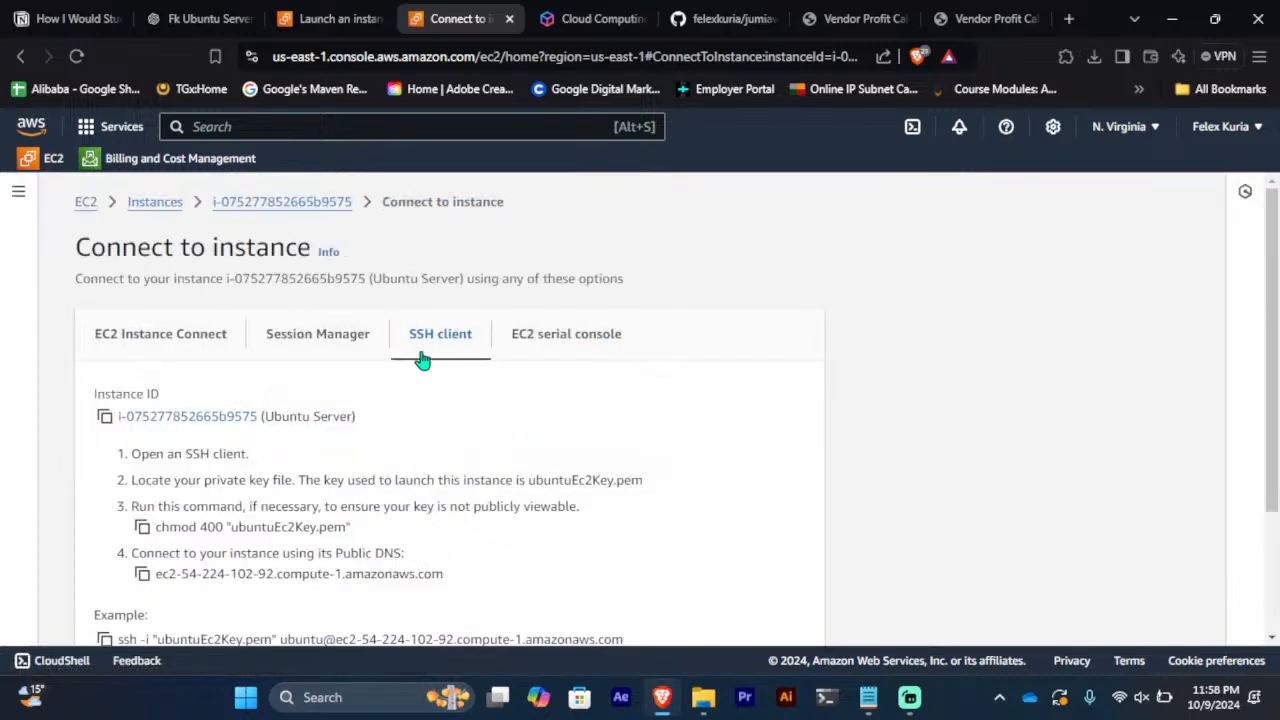
scroll(438, 346, down, 1)
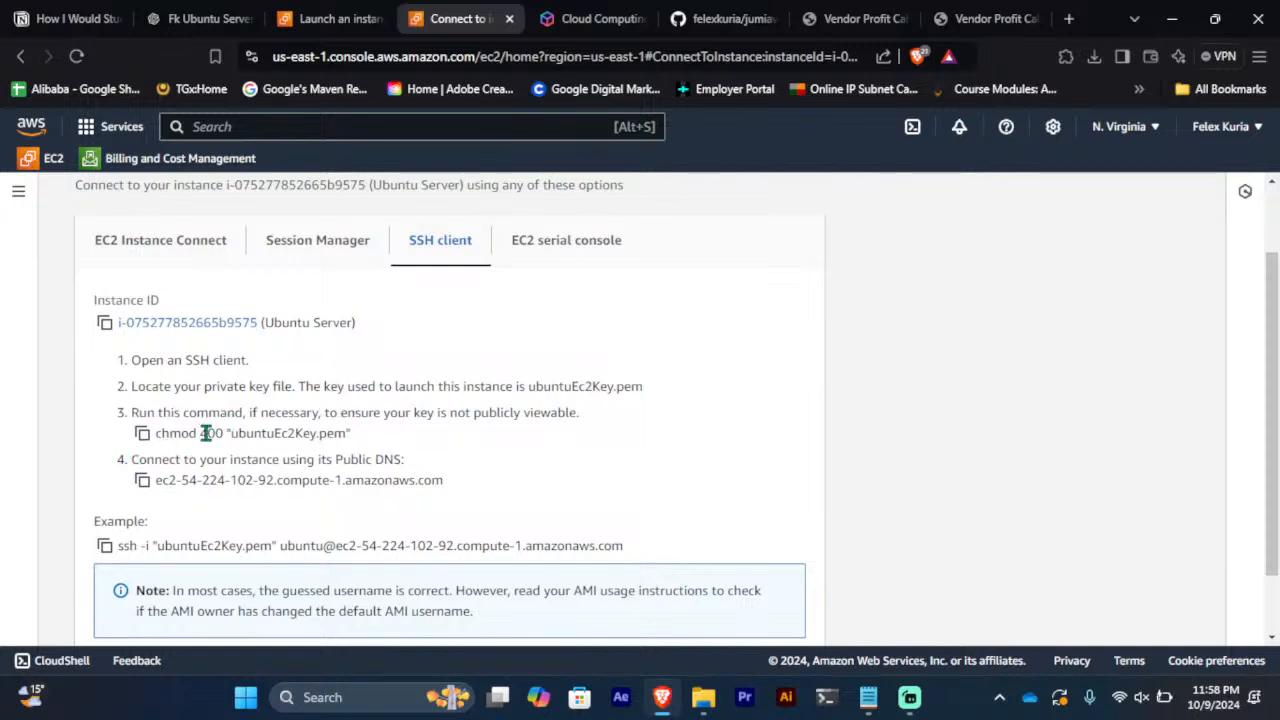
drag(201, 433, 215, 433)
click(509, 445)
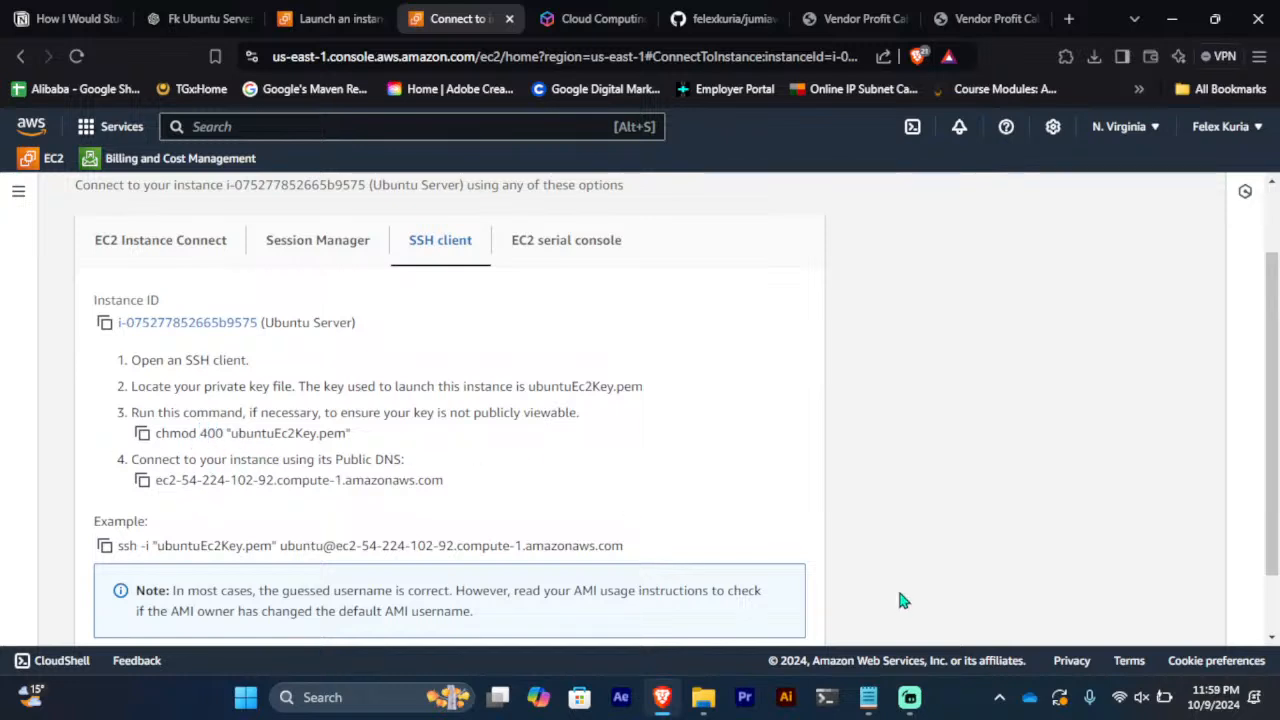
Open Git Bash in the Aws reStart folder on drive D and list its files to locate ubuntuEc2Key.pem
click(703, 697)
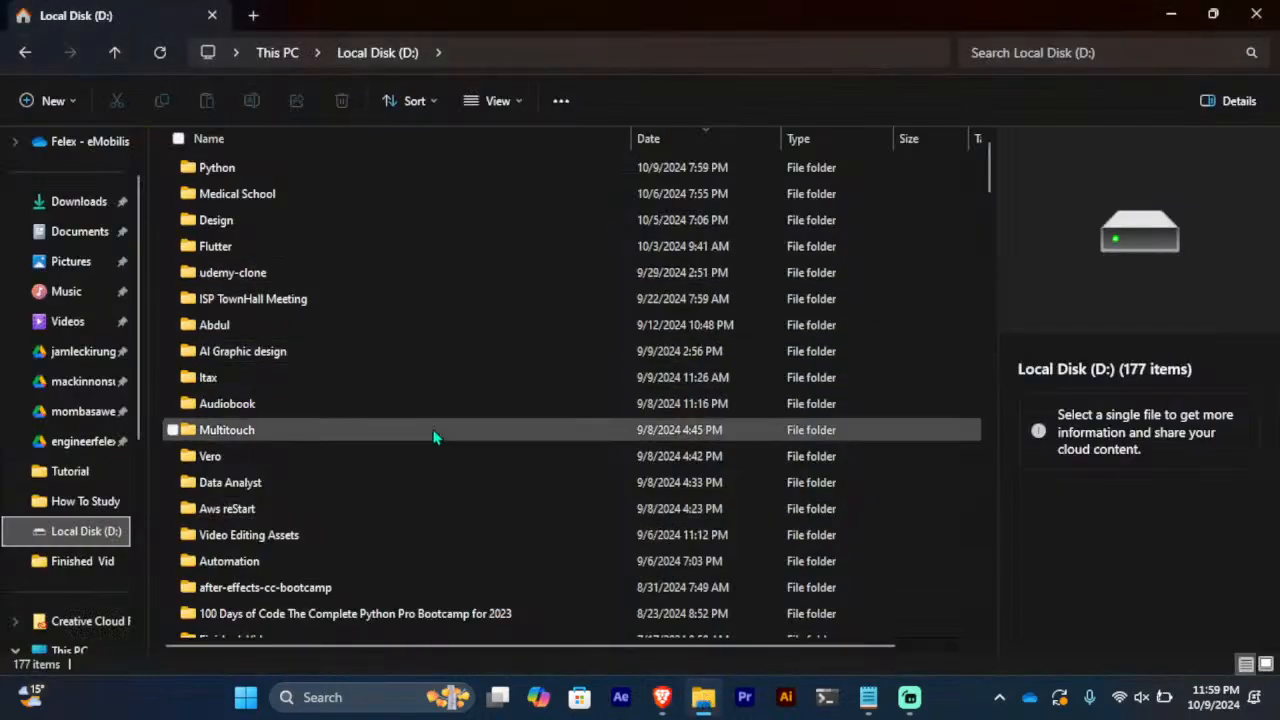
scroll(380, 400, down, 1)
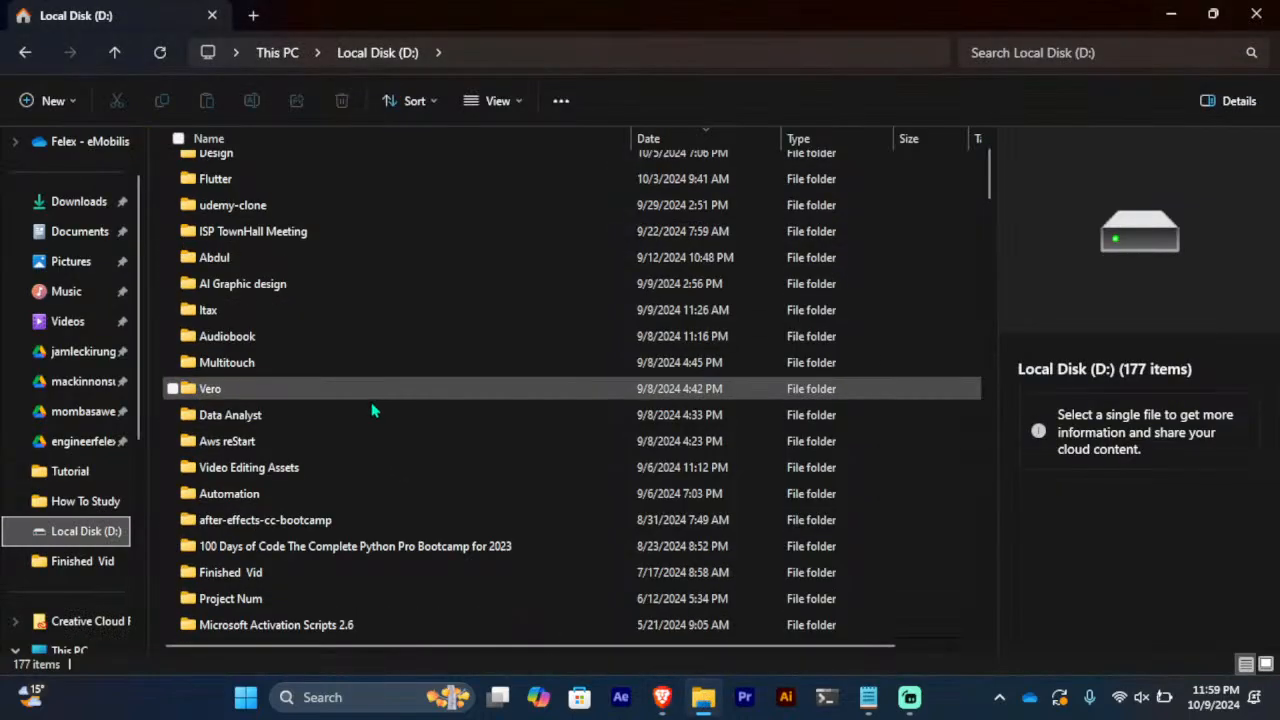
double_click(240, 442)
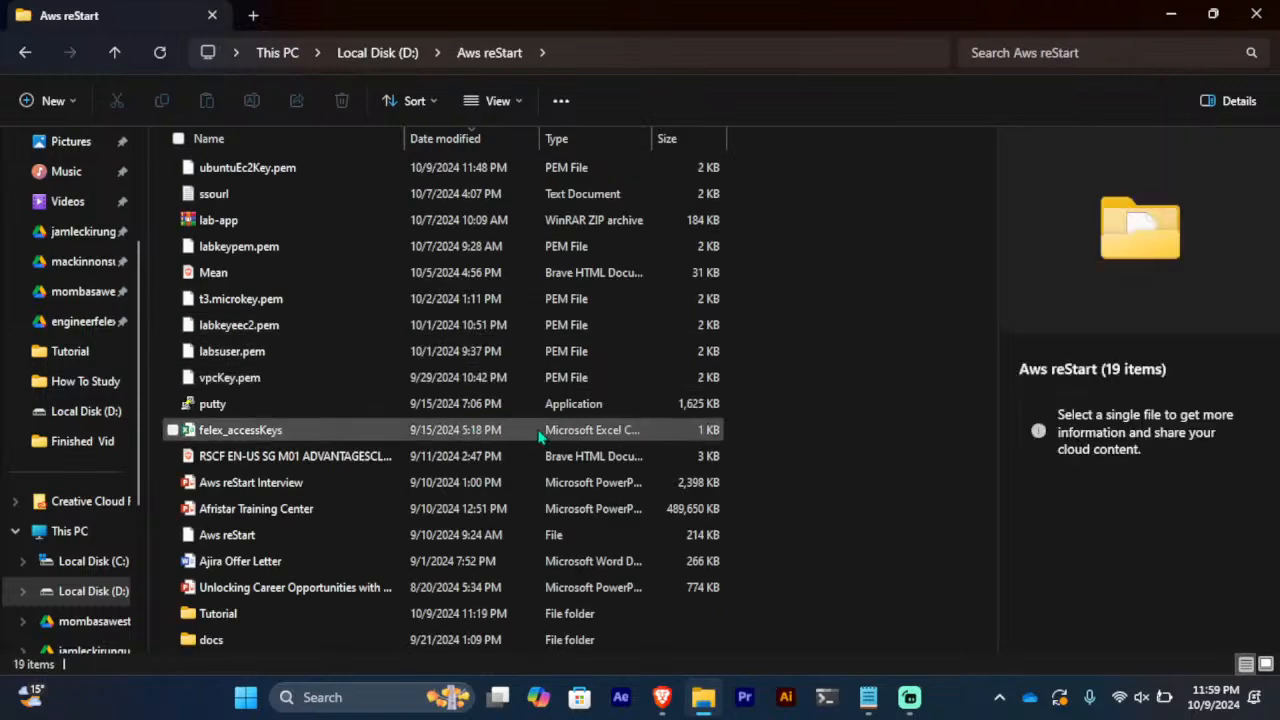
right_click(817, 392)
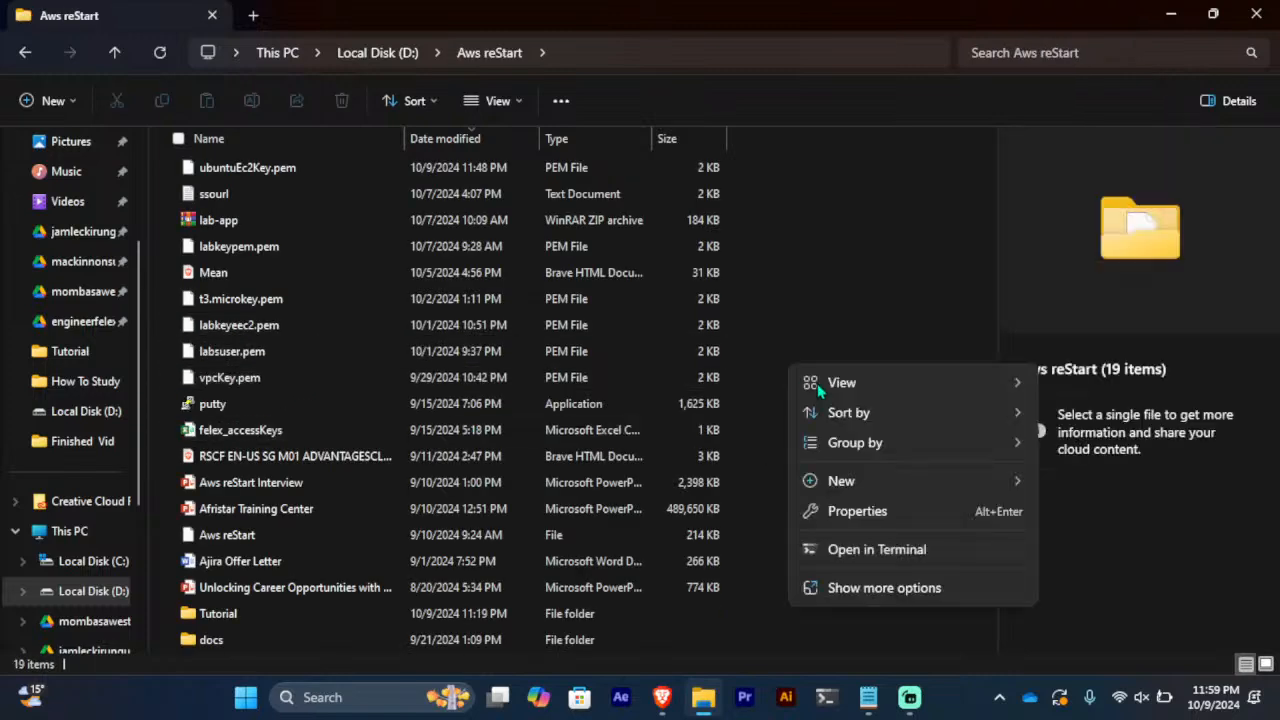
click(834, 592)
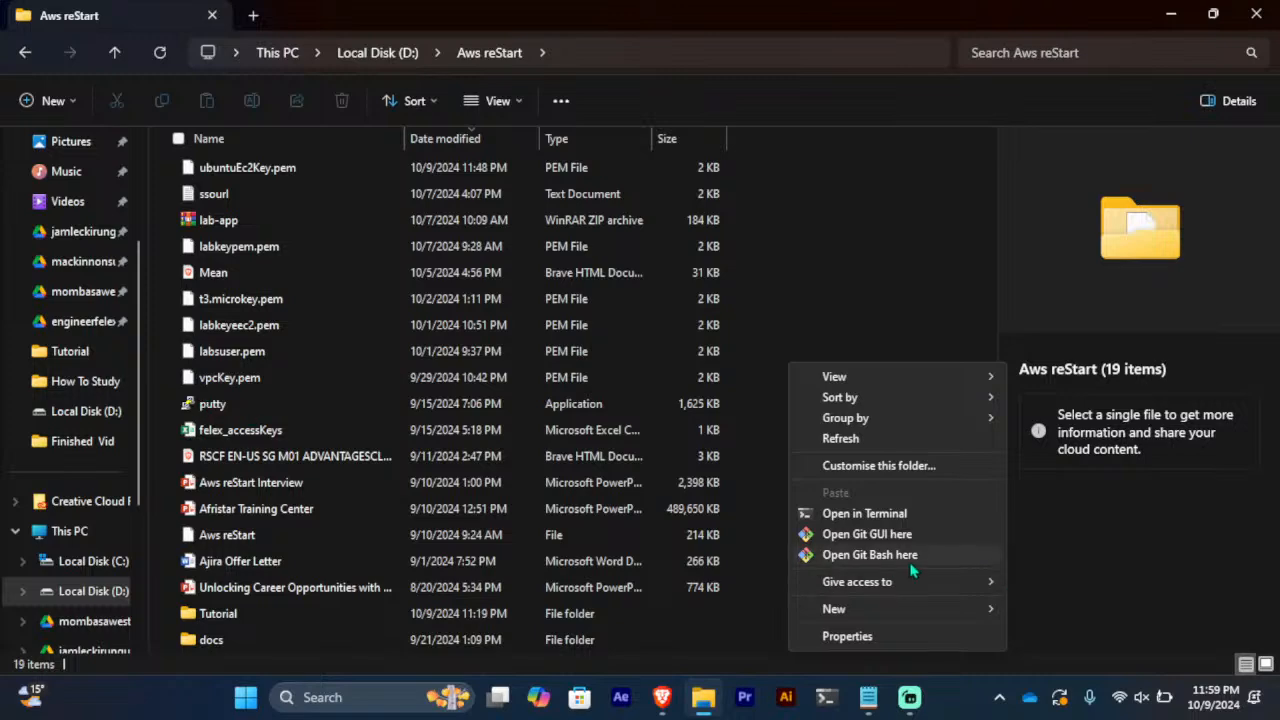
click(864, 560)
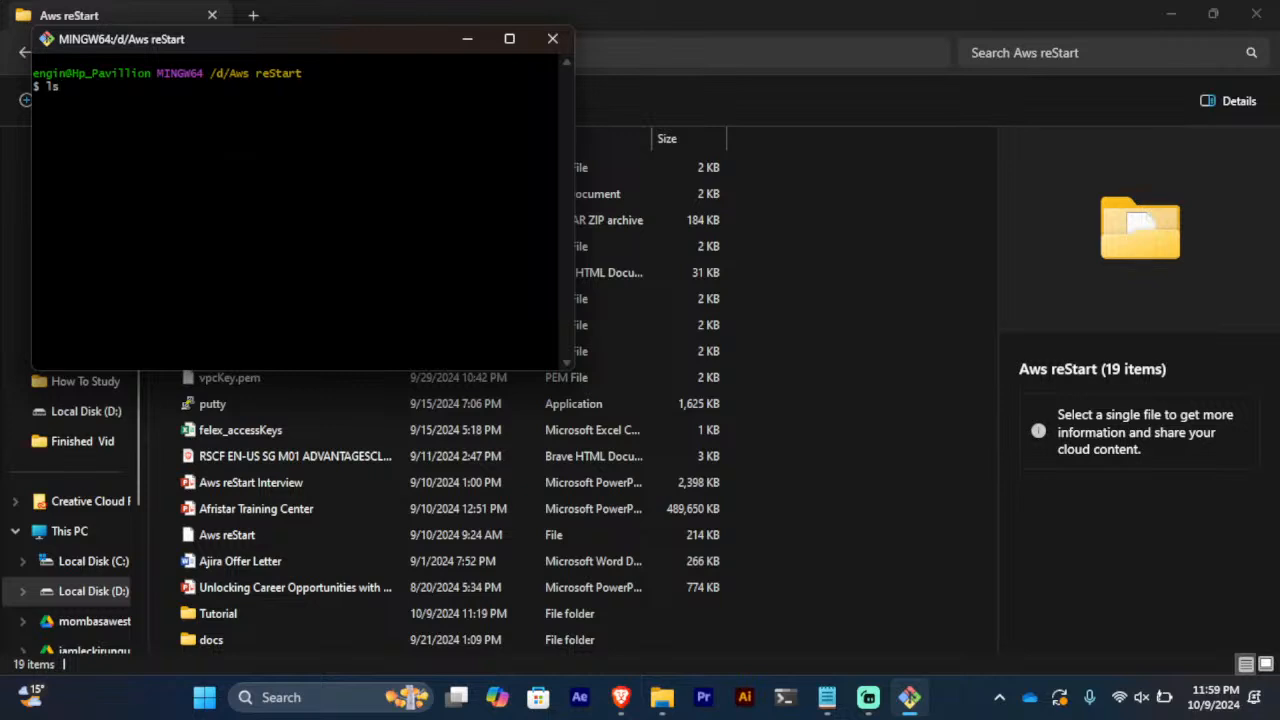
key(Return)
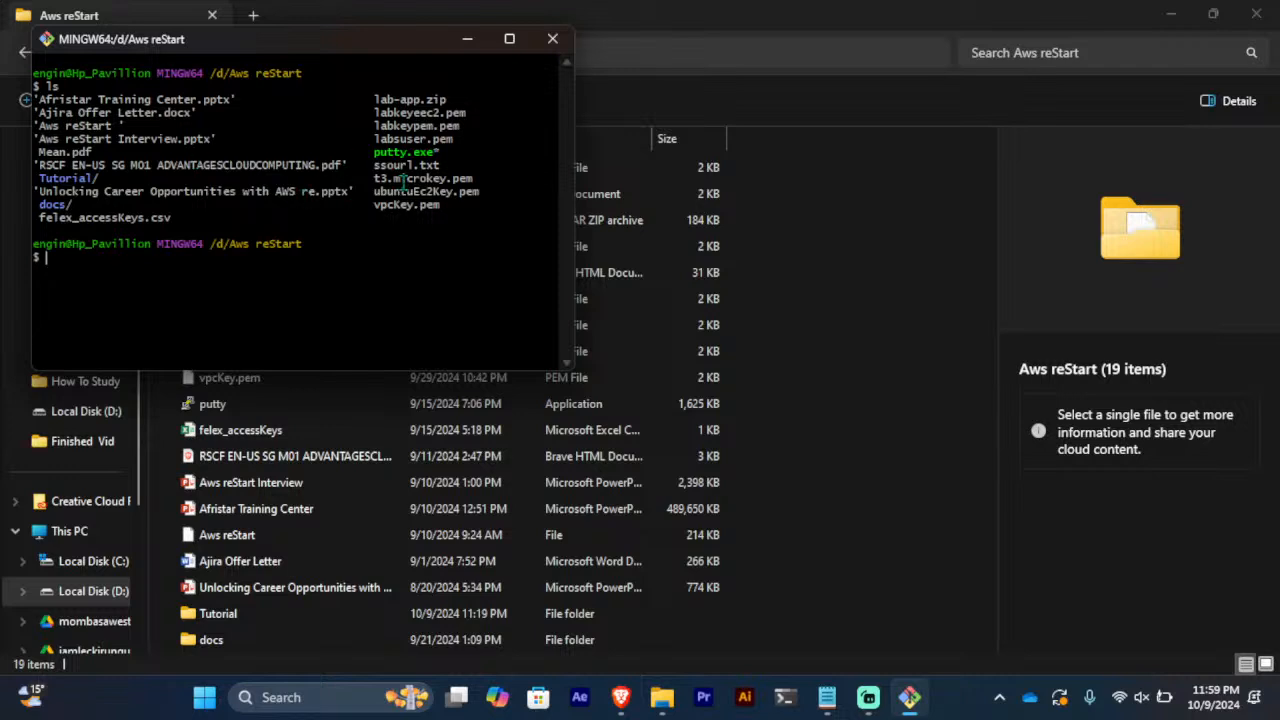
drag(381, 191, 497, 190)
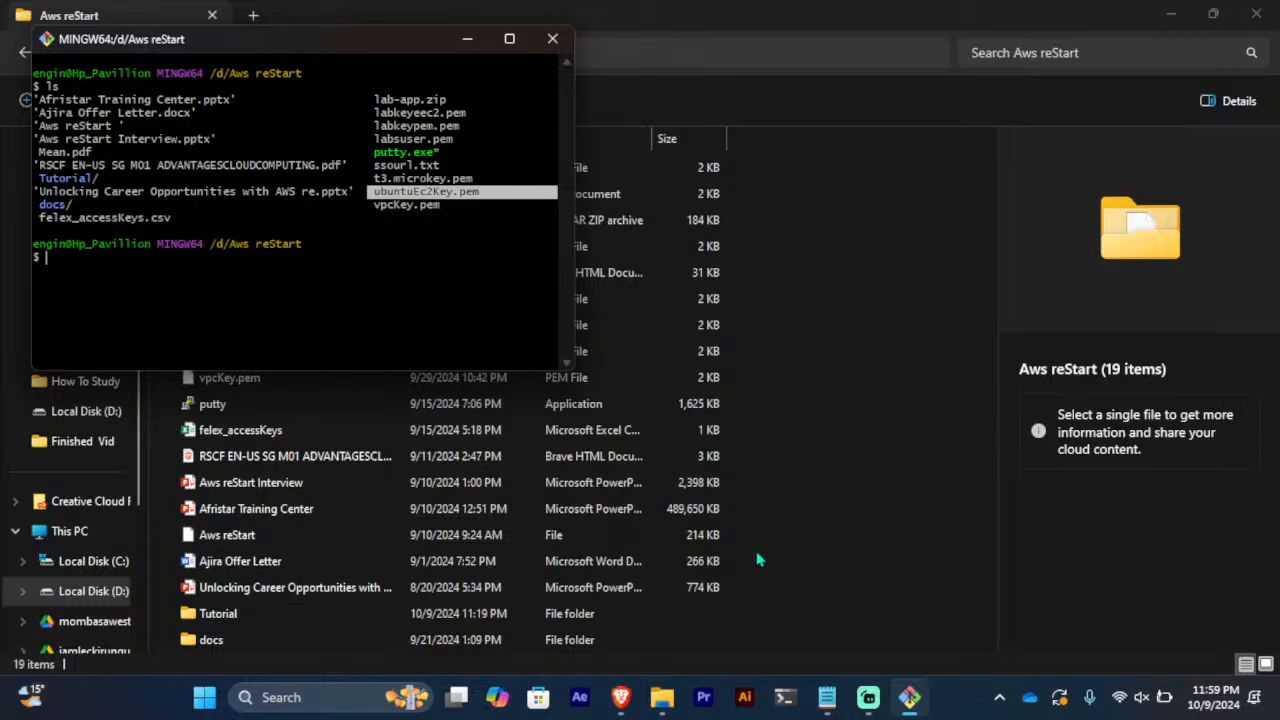
Copy the chmod 400 "ubuntuEc2Key.pem" command from the SSH client instructions and run it in Git Bash
click(618, 700)
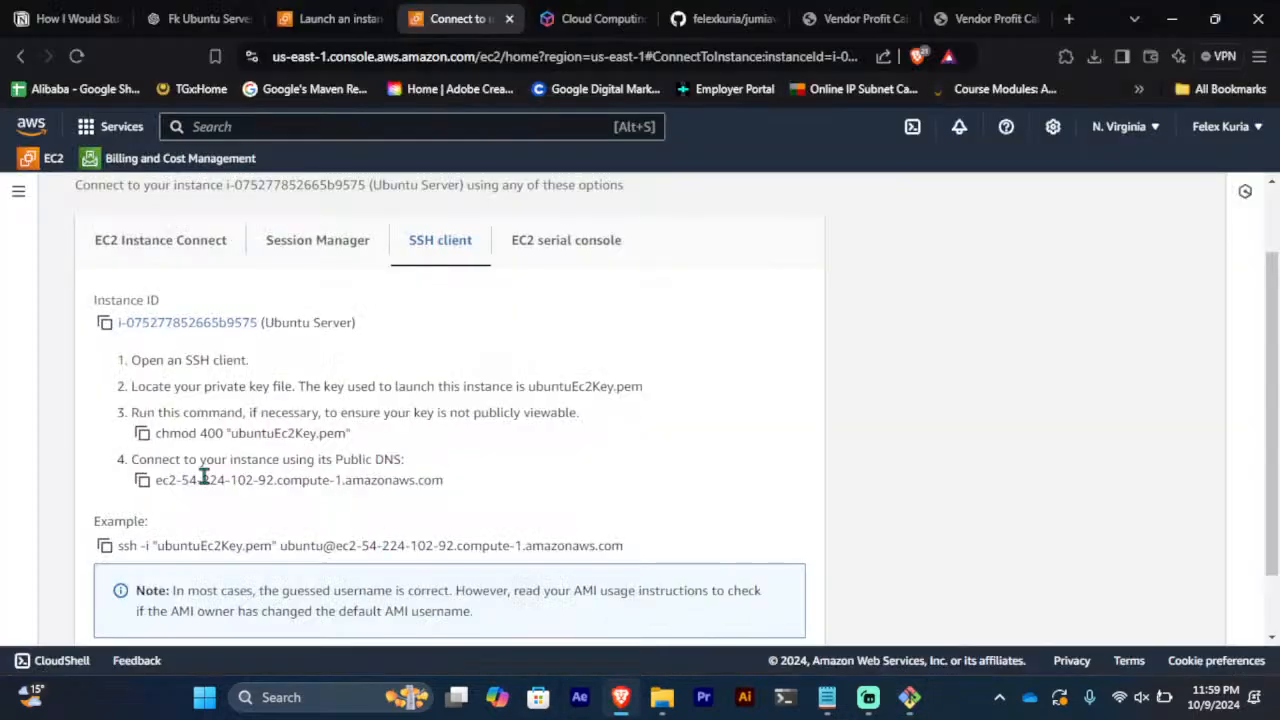
click(143, 434)
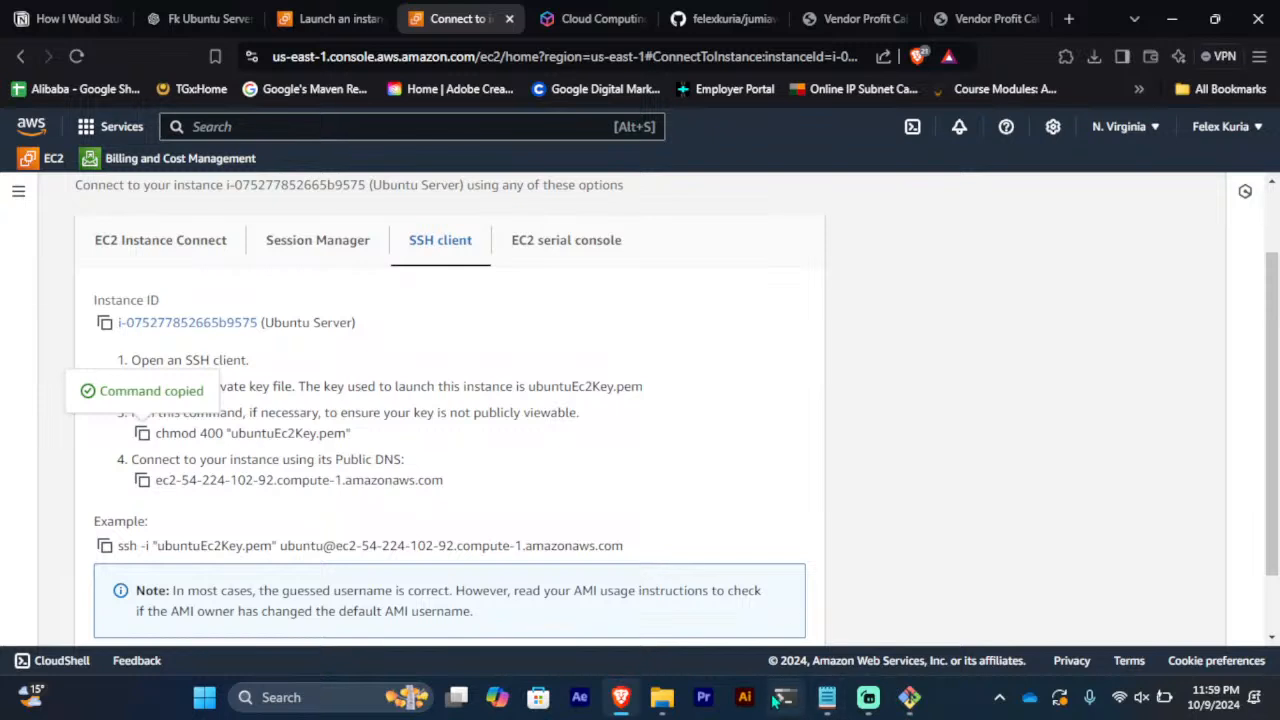
click(909, 697)
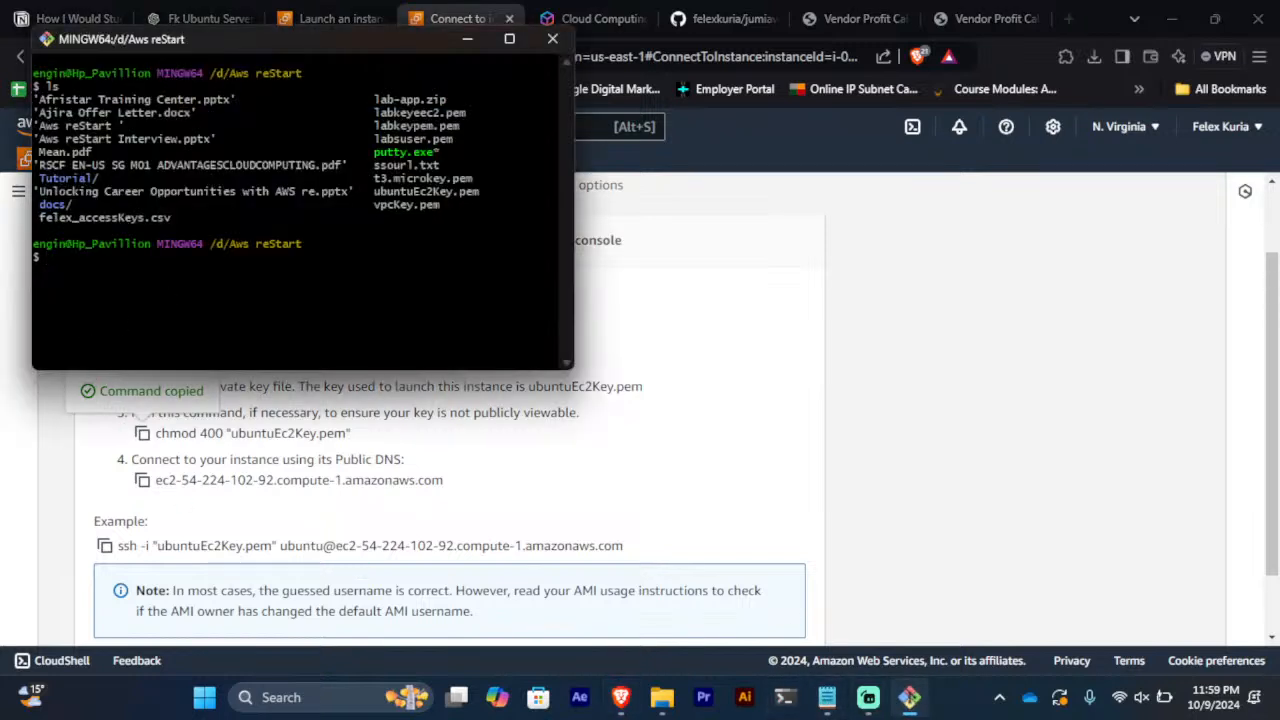
key(shift+Insert)
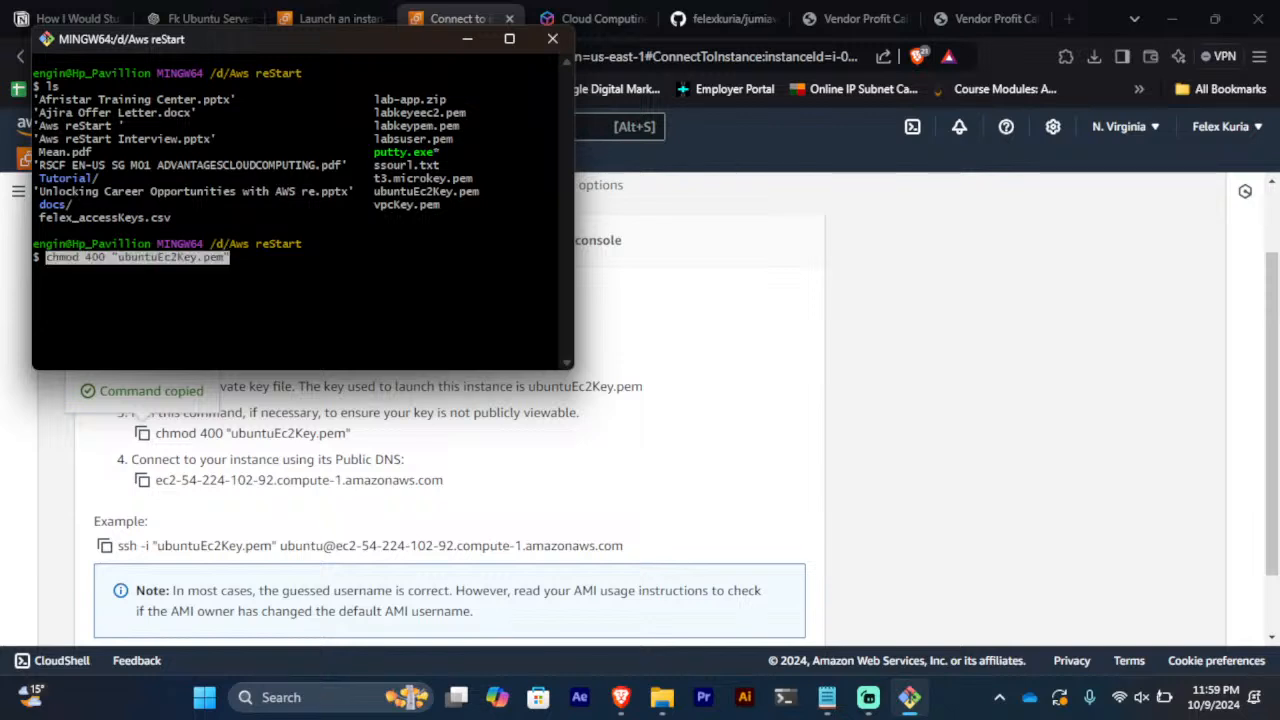
key(Return)
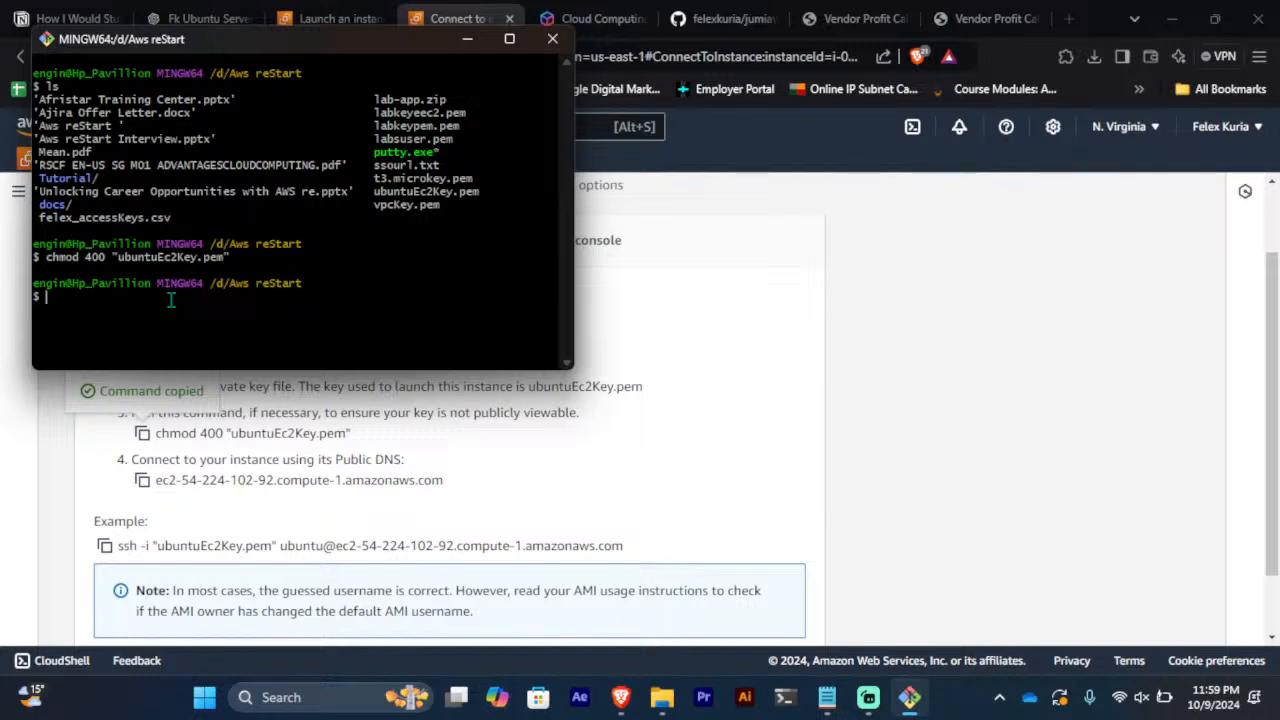
List the folder's contents with ls -lart and check the permissions of ubuntuEc2Key.pem
text(ls)
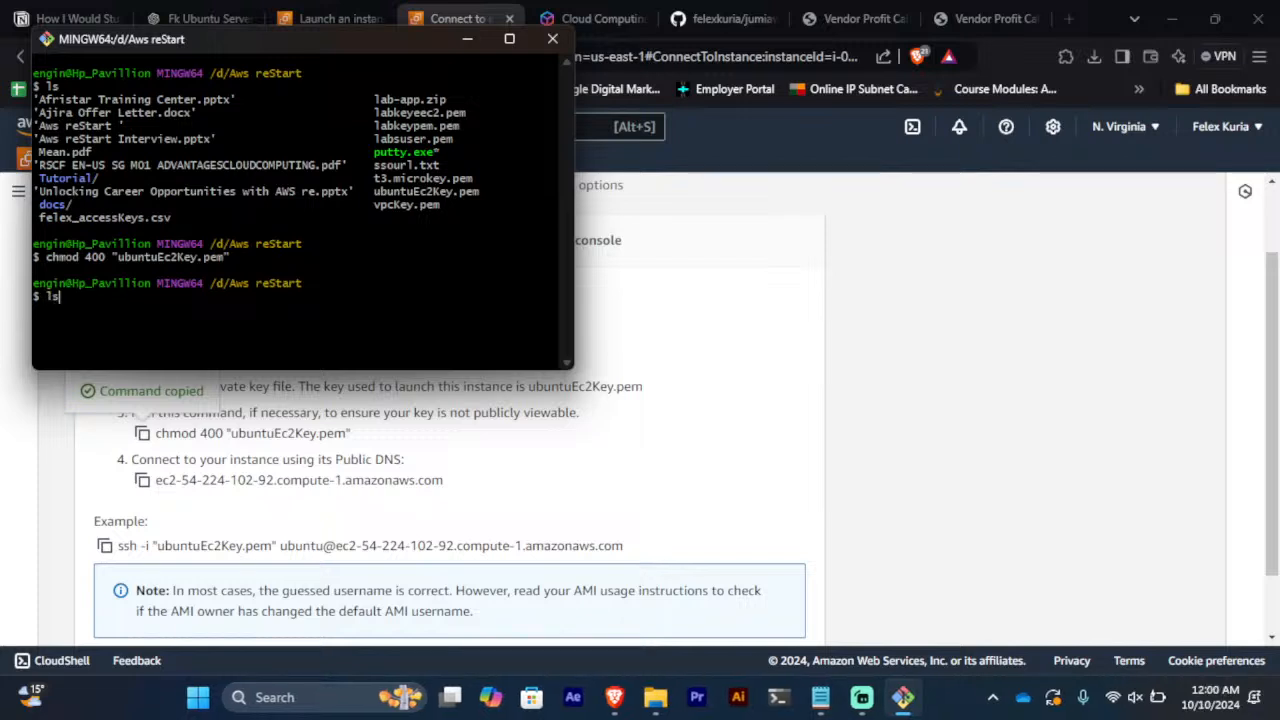
text( -lart)
key(Return)
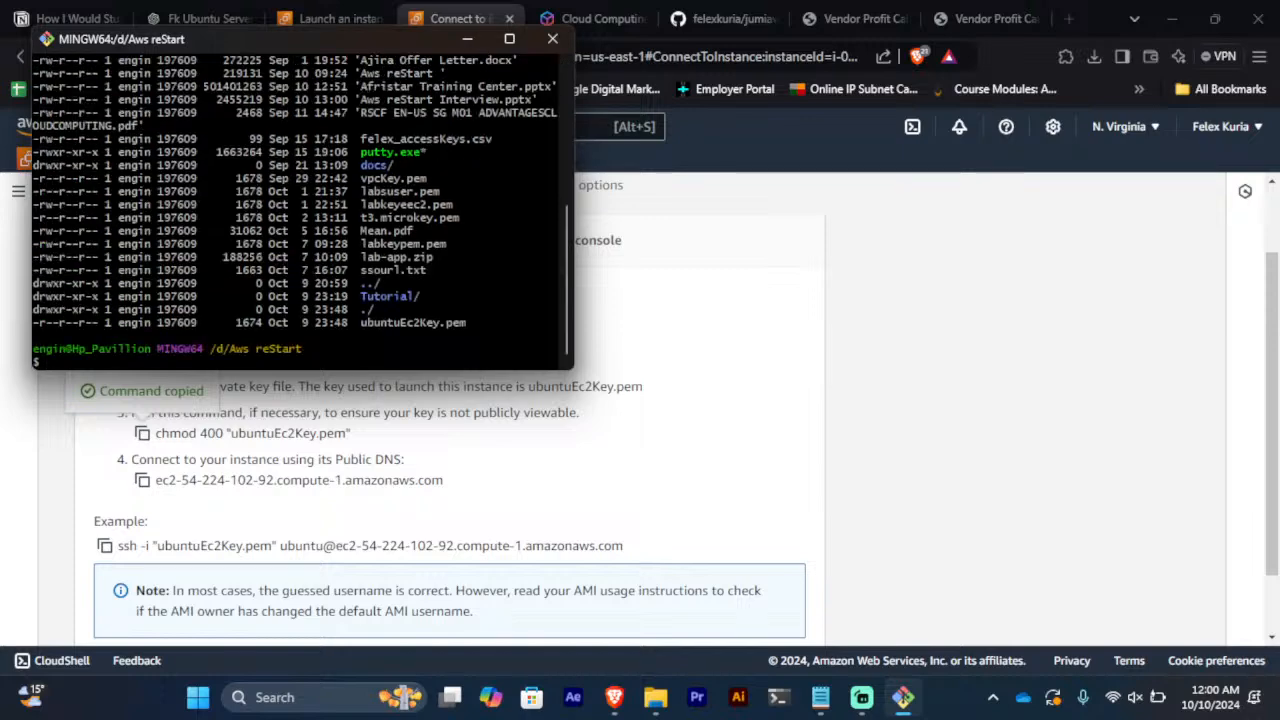
drag(35, 323, 136, 331)
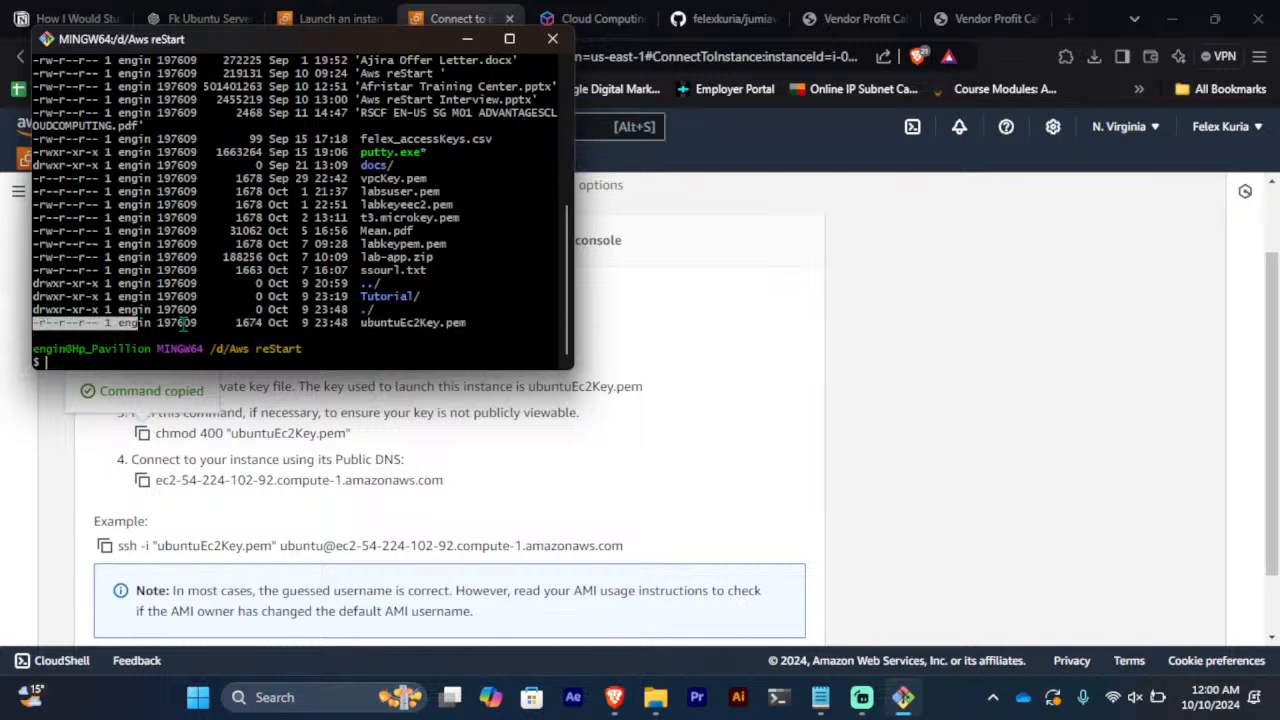
Copy the example SSH command for the Ubuntu Server, paste it at the Git Bash prompt and go over its -i option and key file
click(623, 479)
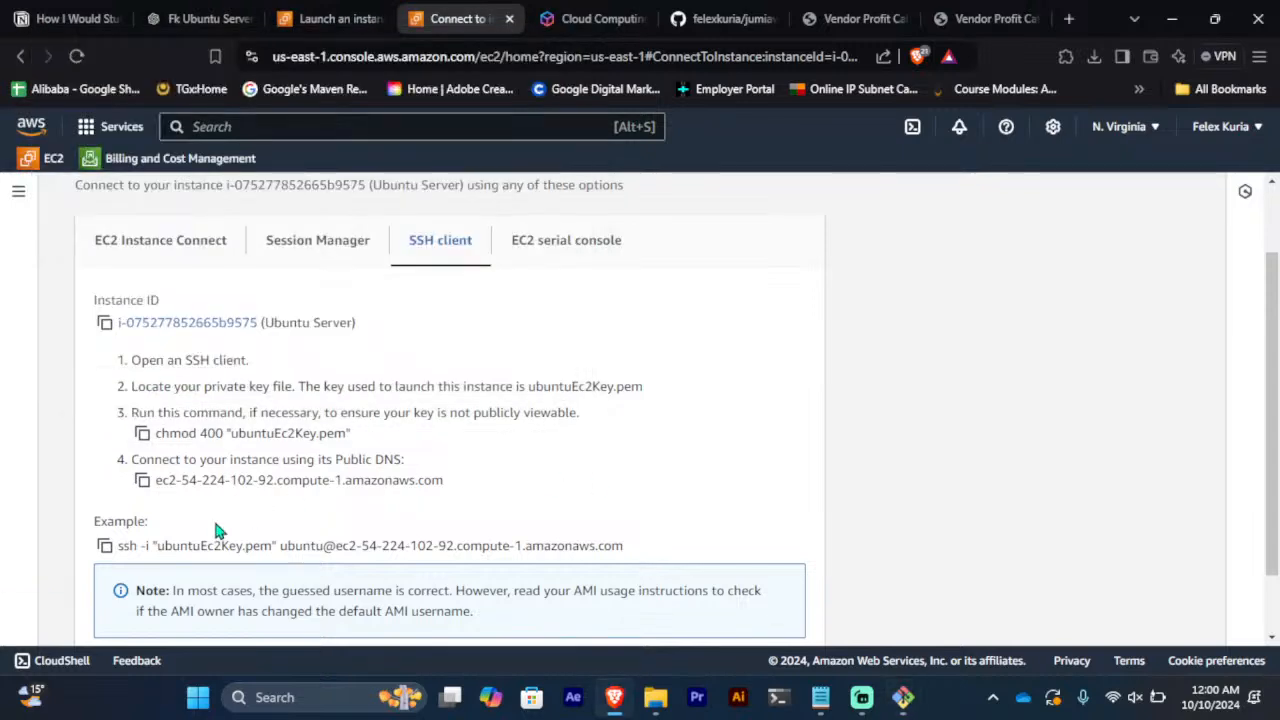
click(104, 546)
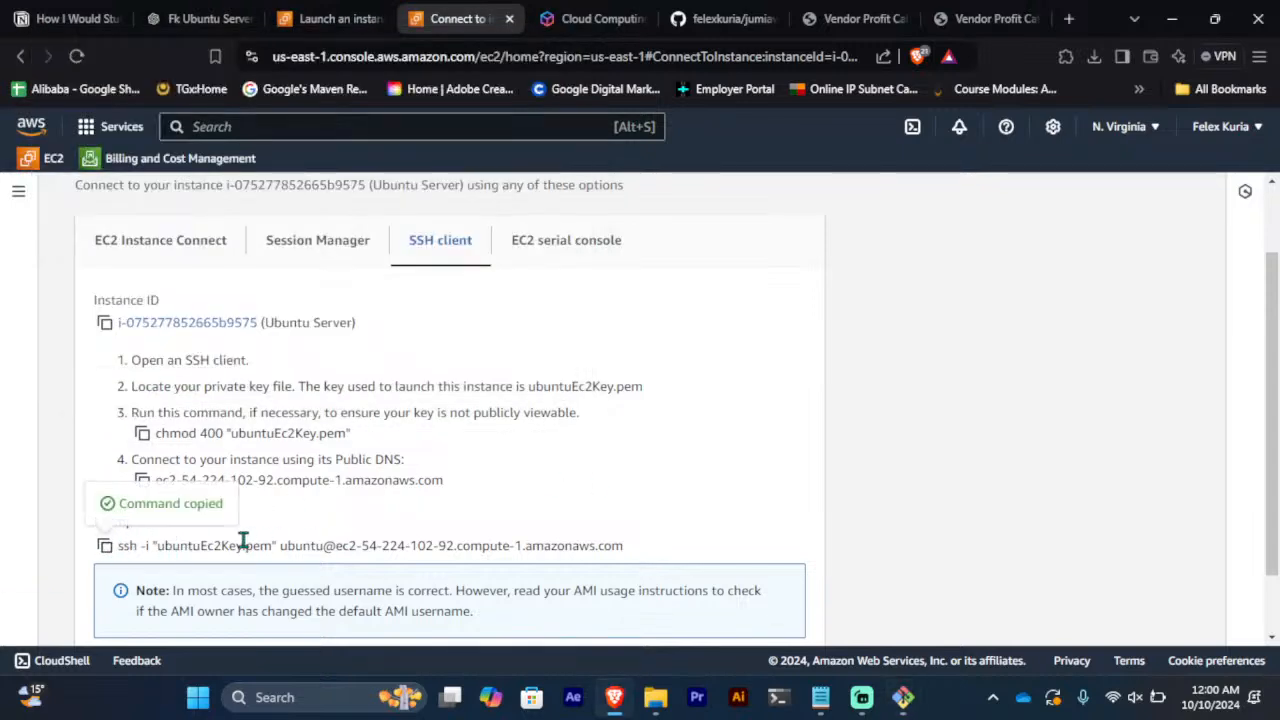
click(903, 697)
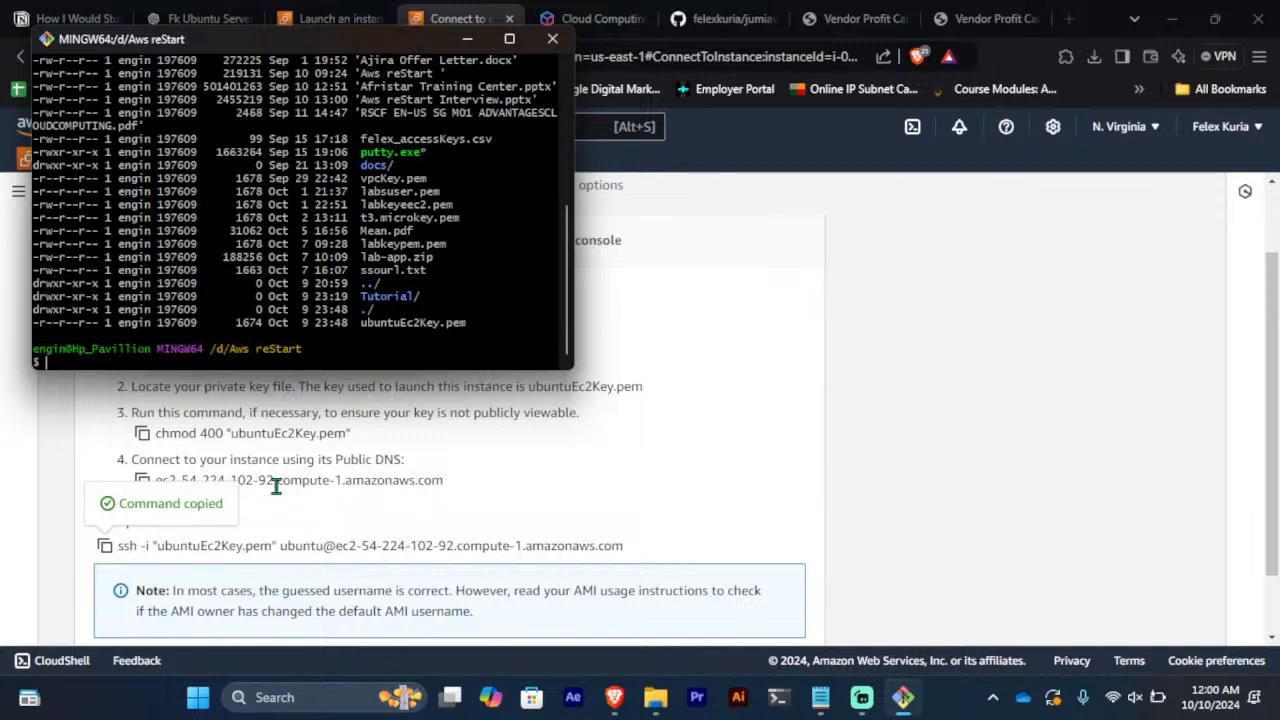
key(shift+Insert)
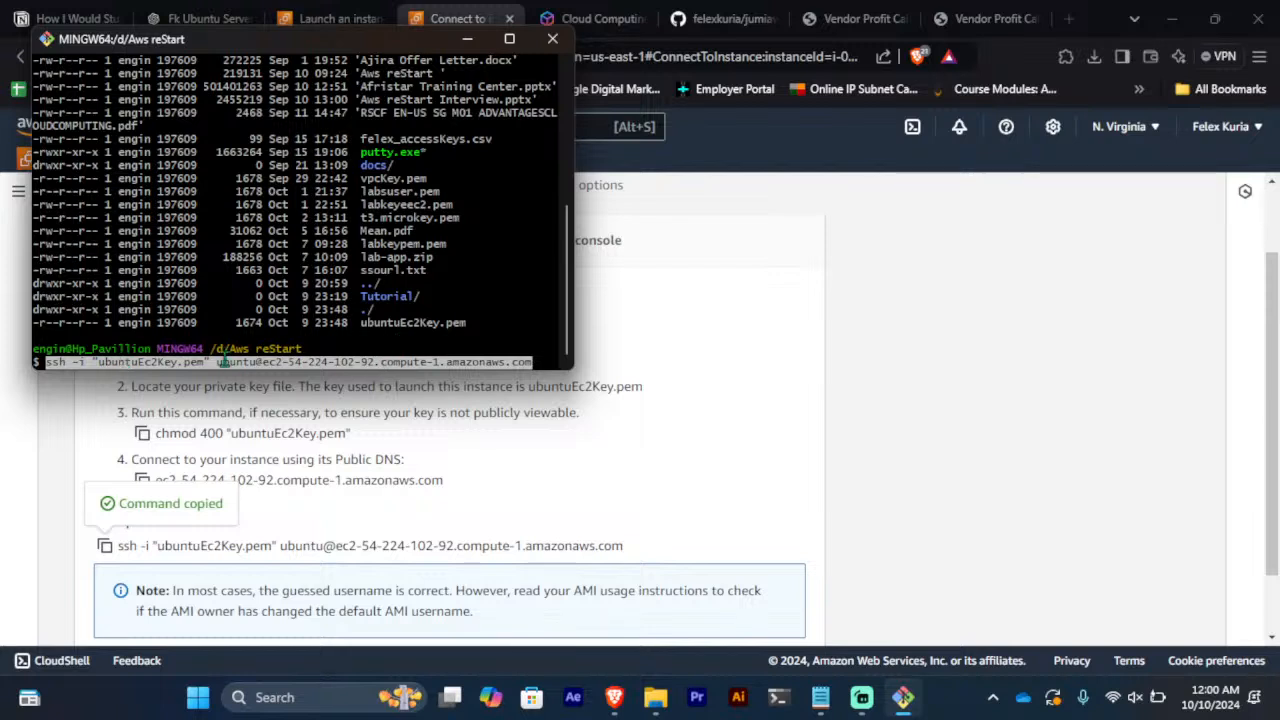
drag(97, 362, 204, 363)
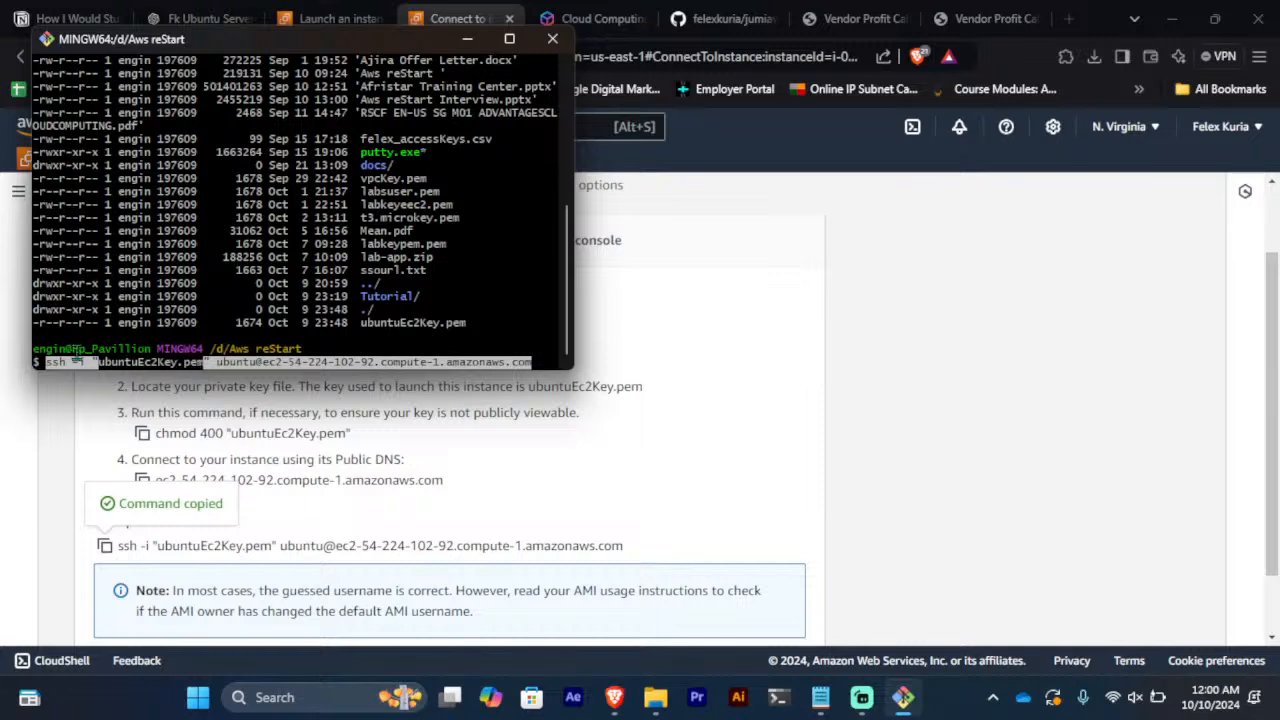
drag(68, 361, 84, 362)
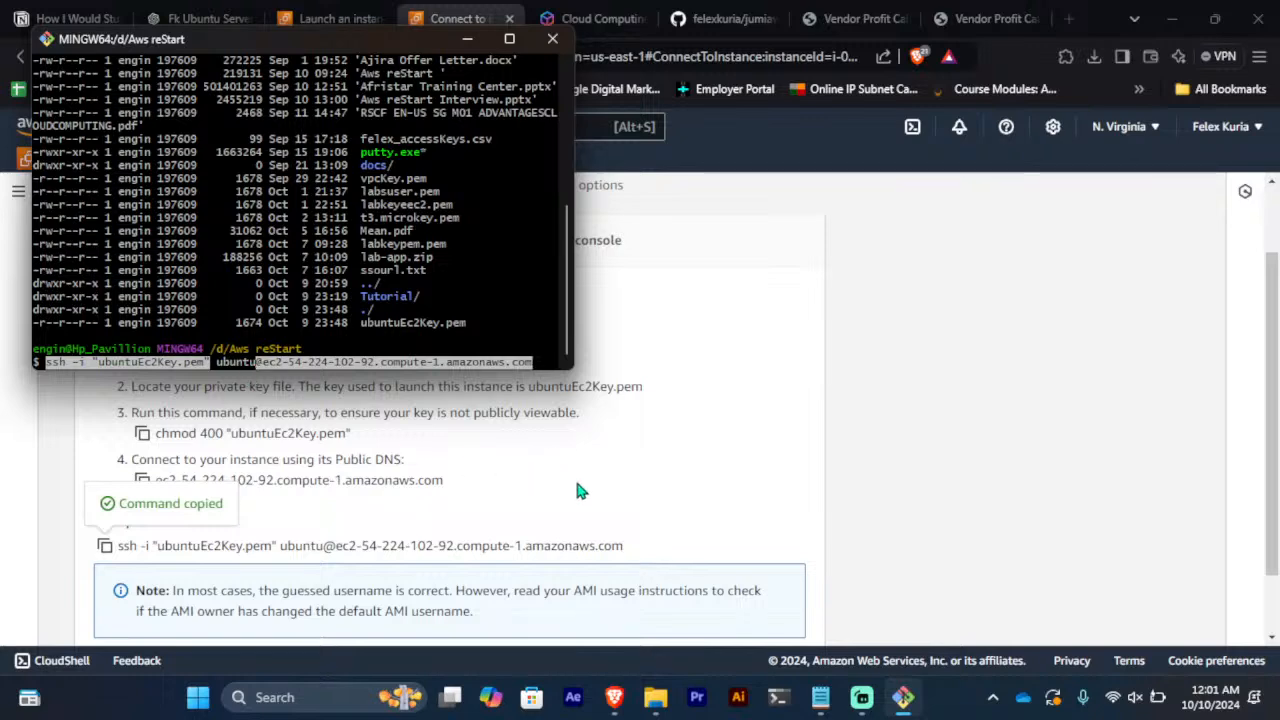
Check the default username in the Ubuntu Server's EC2 Instance Connect options
click(465, 478)
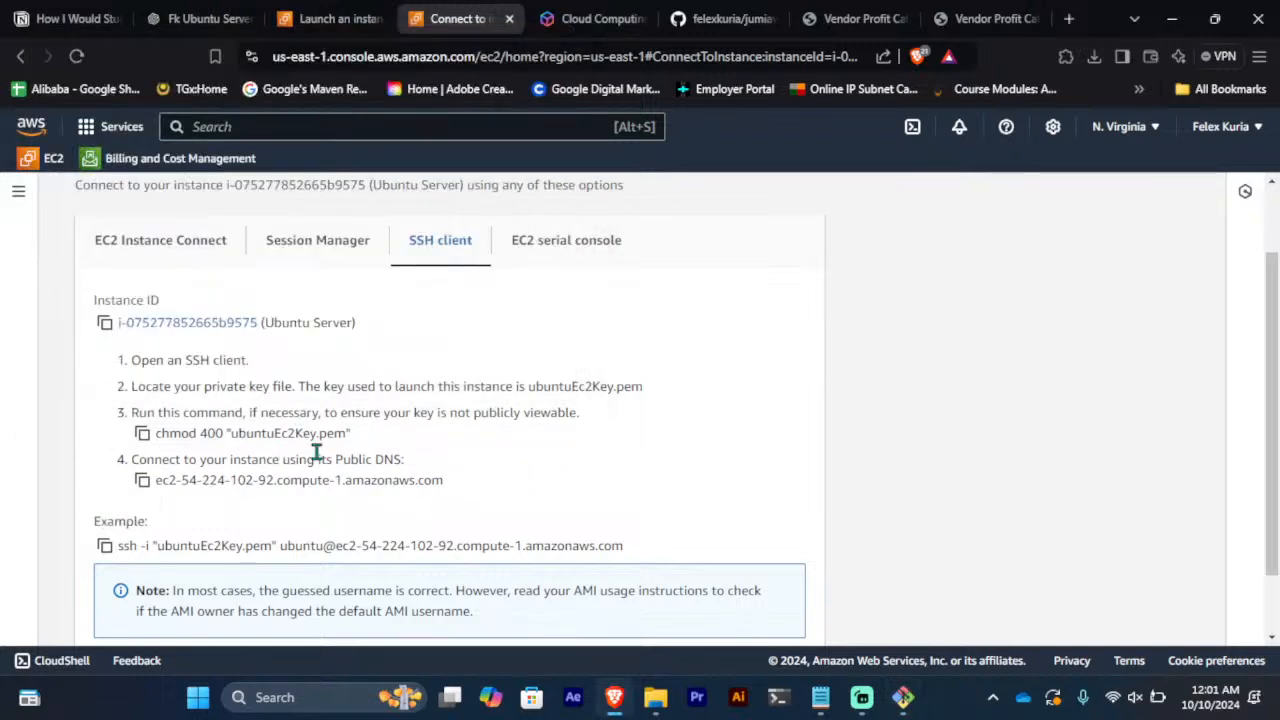
scroll(289, 409, down, 2)
scroll(289, 409, up, 4)
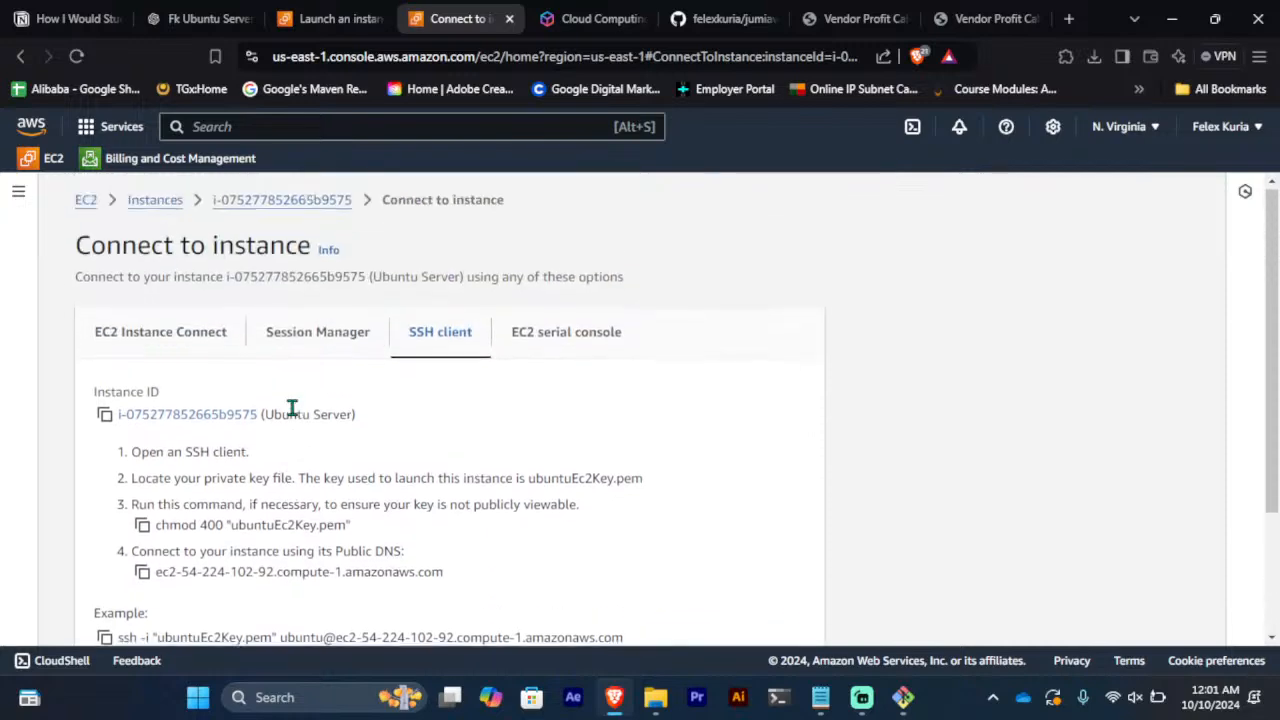
click(213, 347)
scroll(314, 406, down, 5)
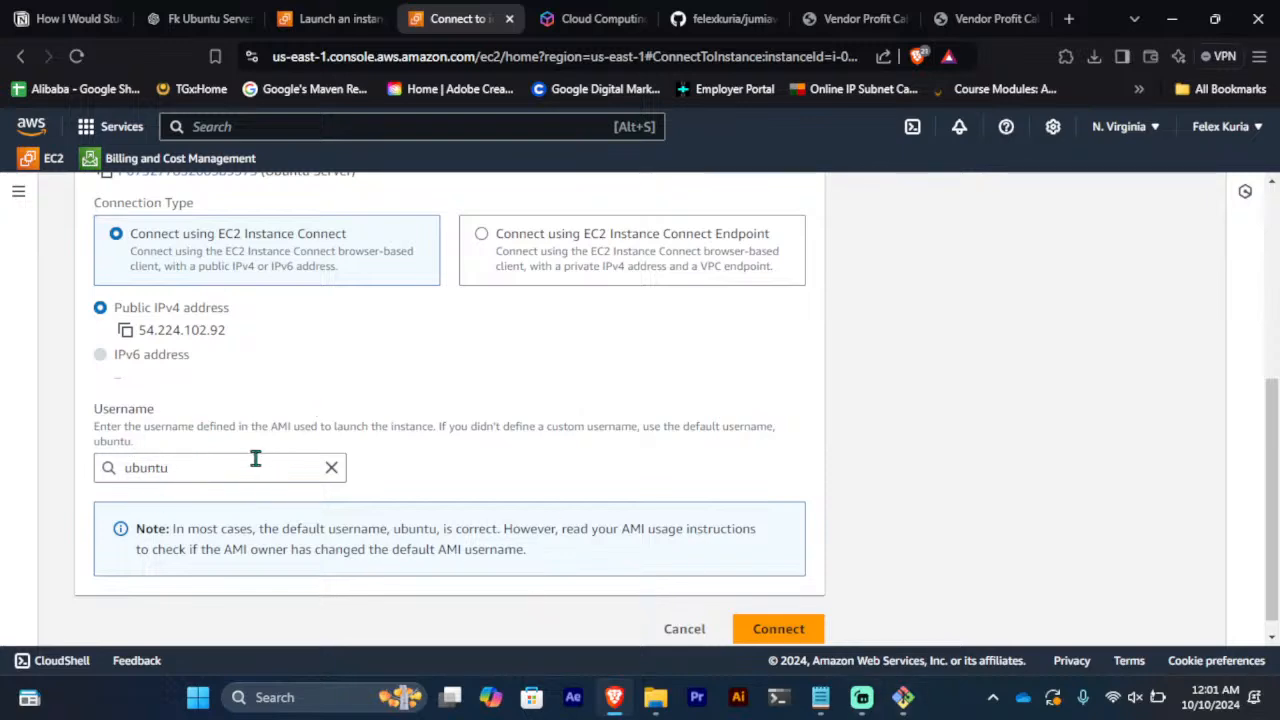
Compare the host in the pasted SSH command with the IP address in the EC2-hosted calculator's URL
click(903, 697)
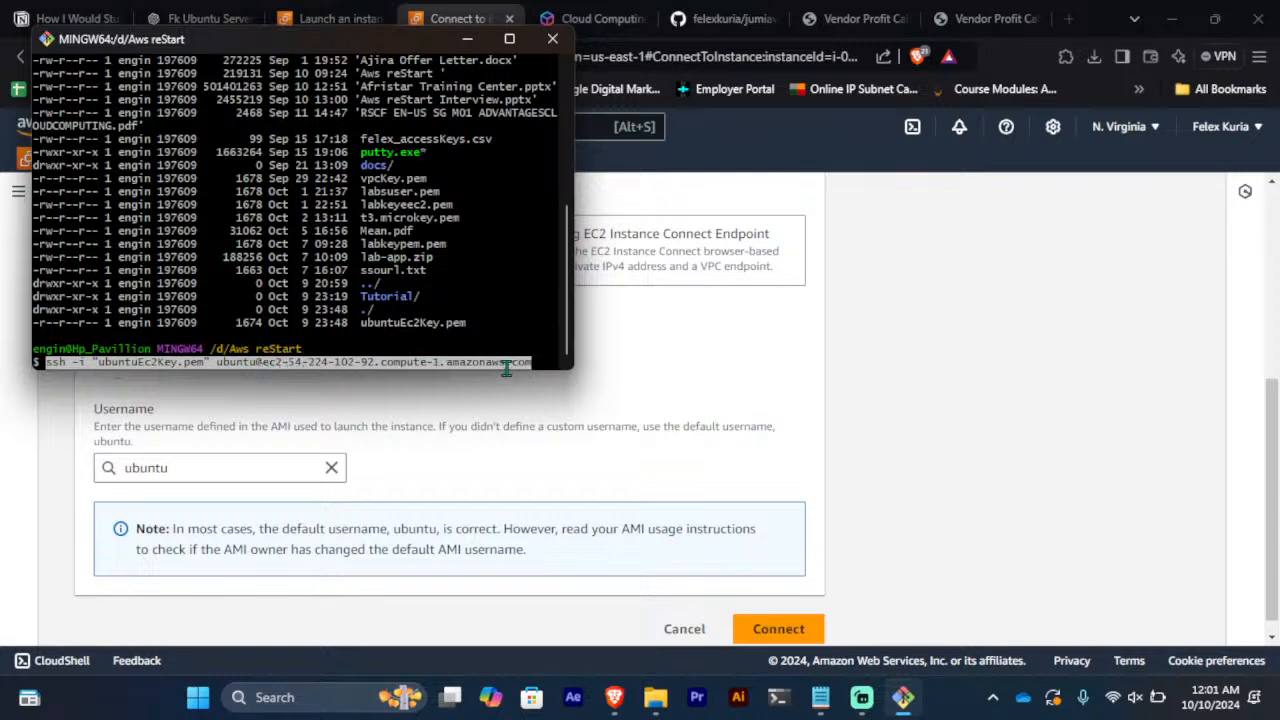
click(600, 392)
click(1005, 16)
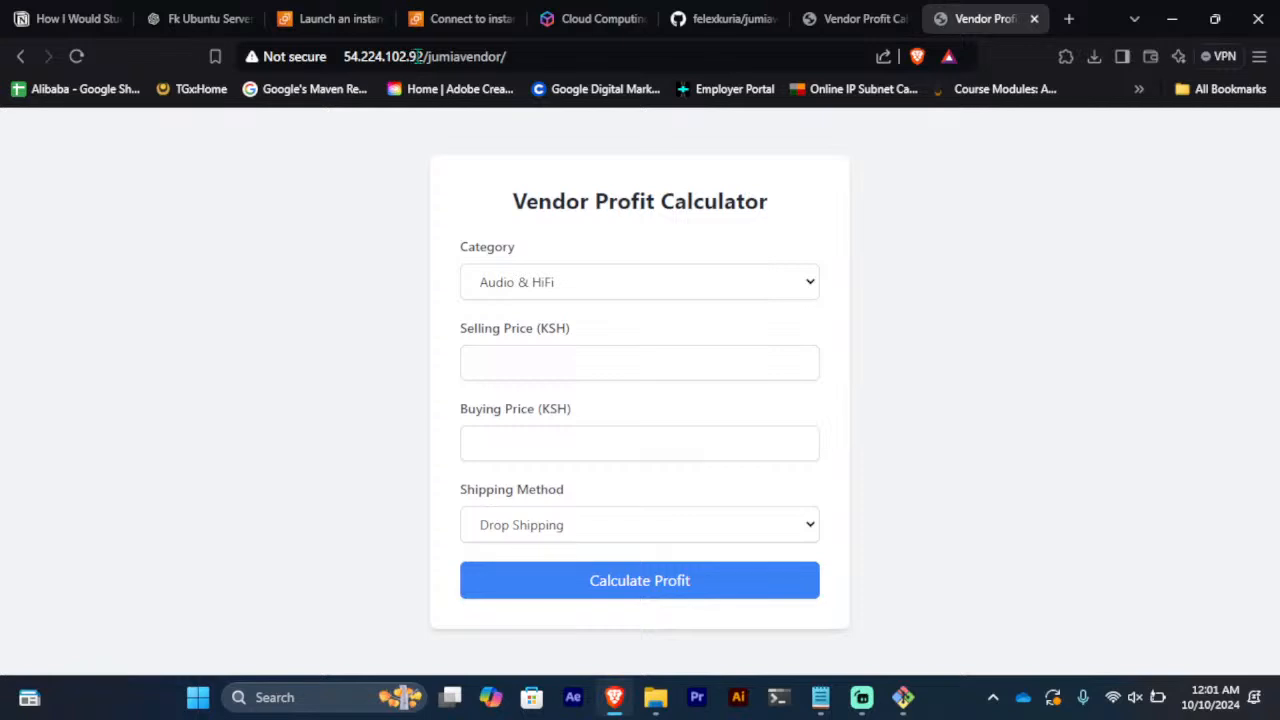
drag(421, 56, 332, 57)
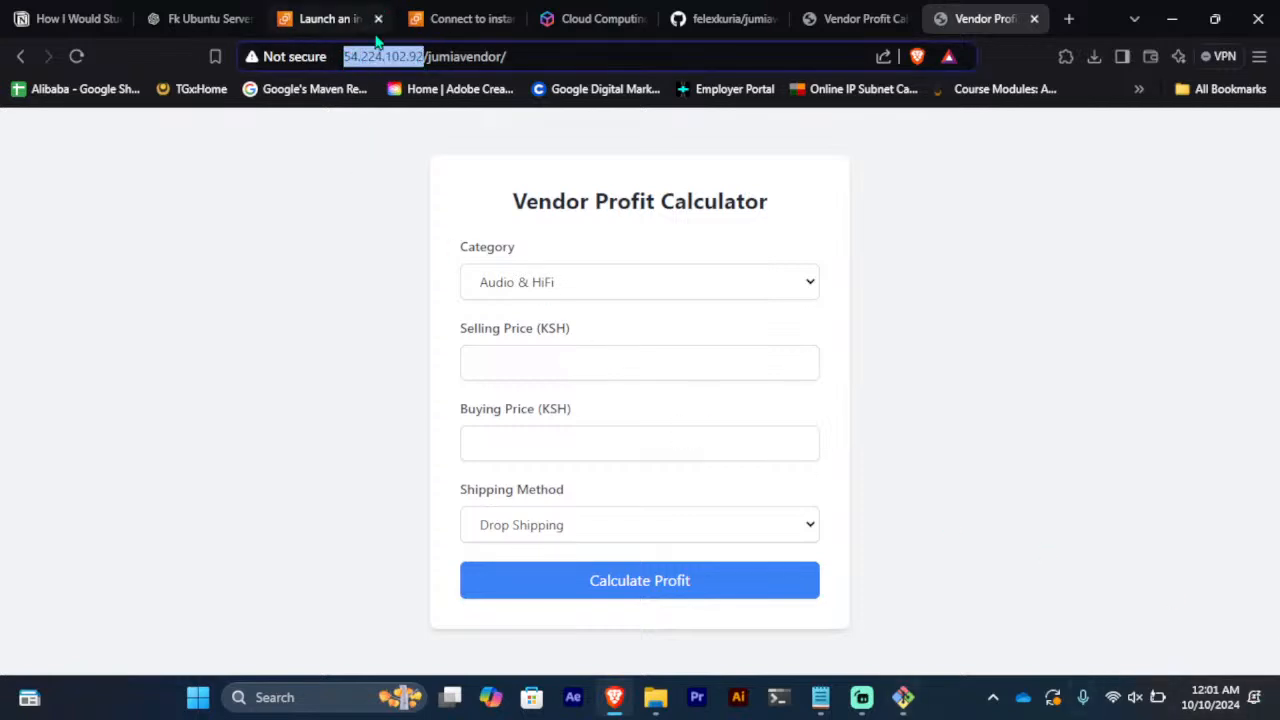
Run the pasted SSH command in Git Bash and answer yes to continue connecting to the Ubuntu Server
click(903, 702)
drag(523, 347, 523, 343)
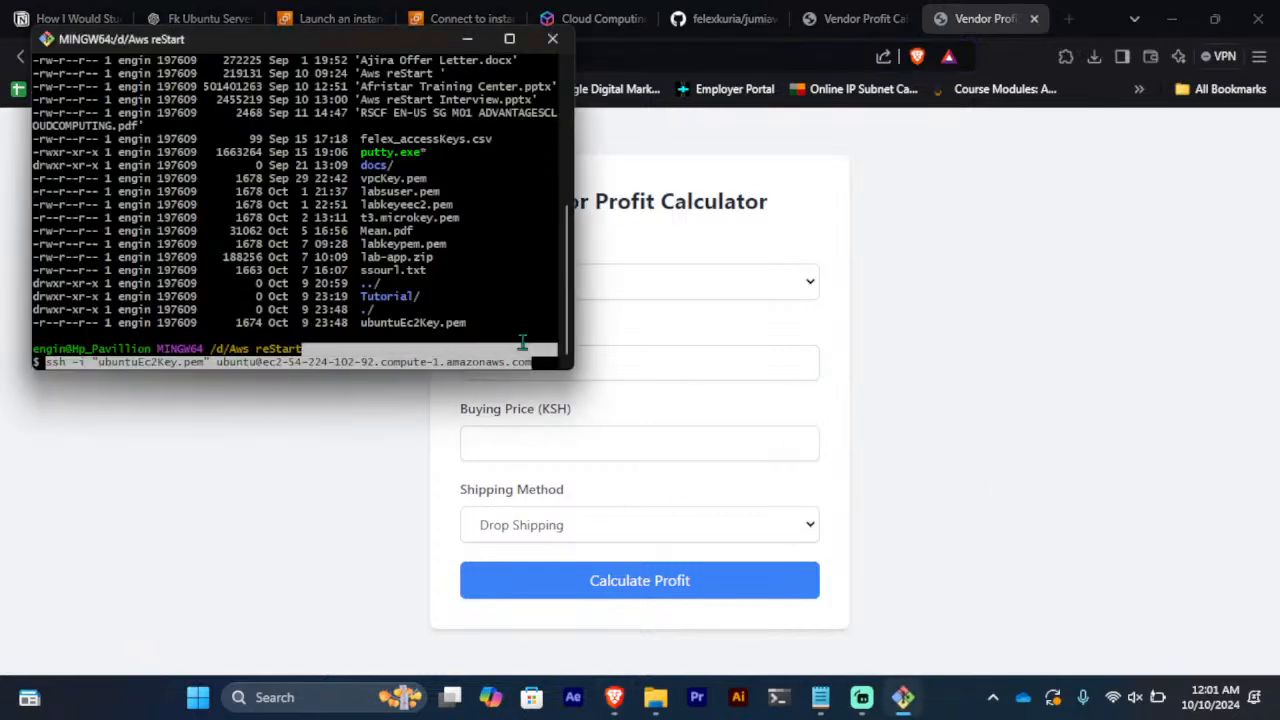
key(Return)
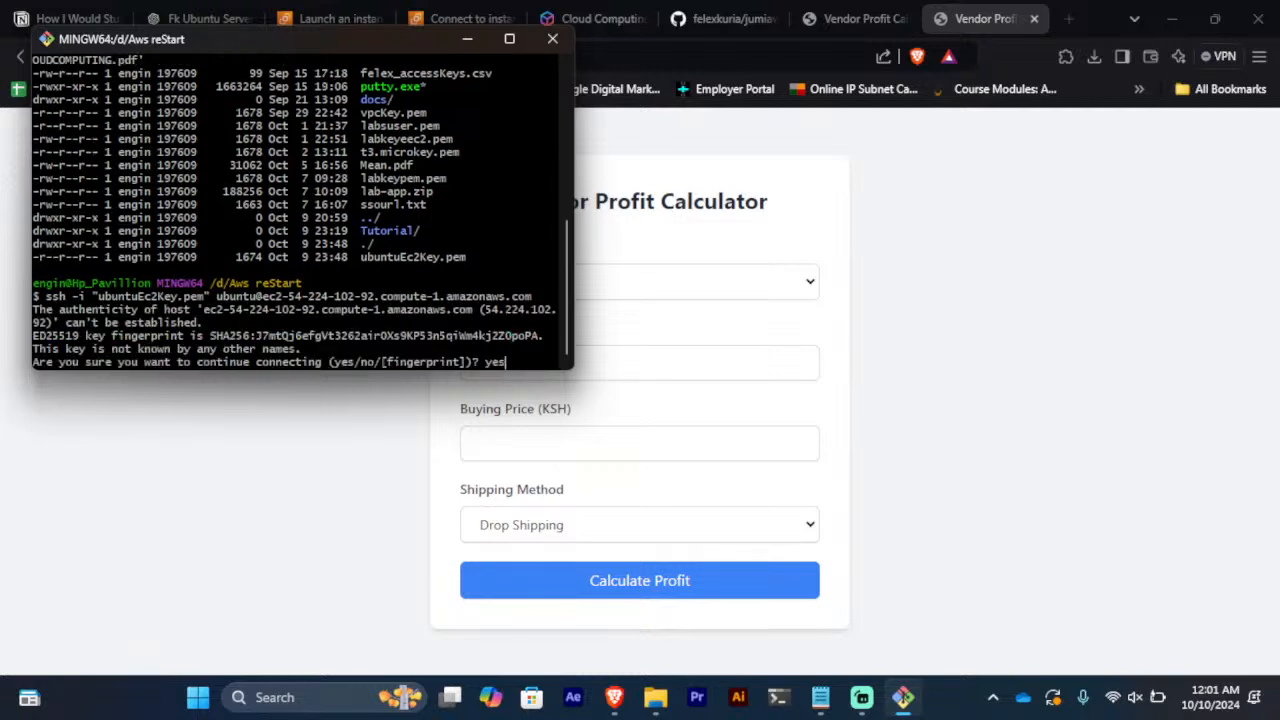
text(yes)
key(Return)
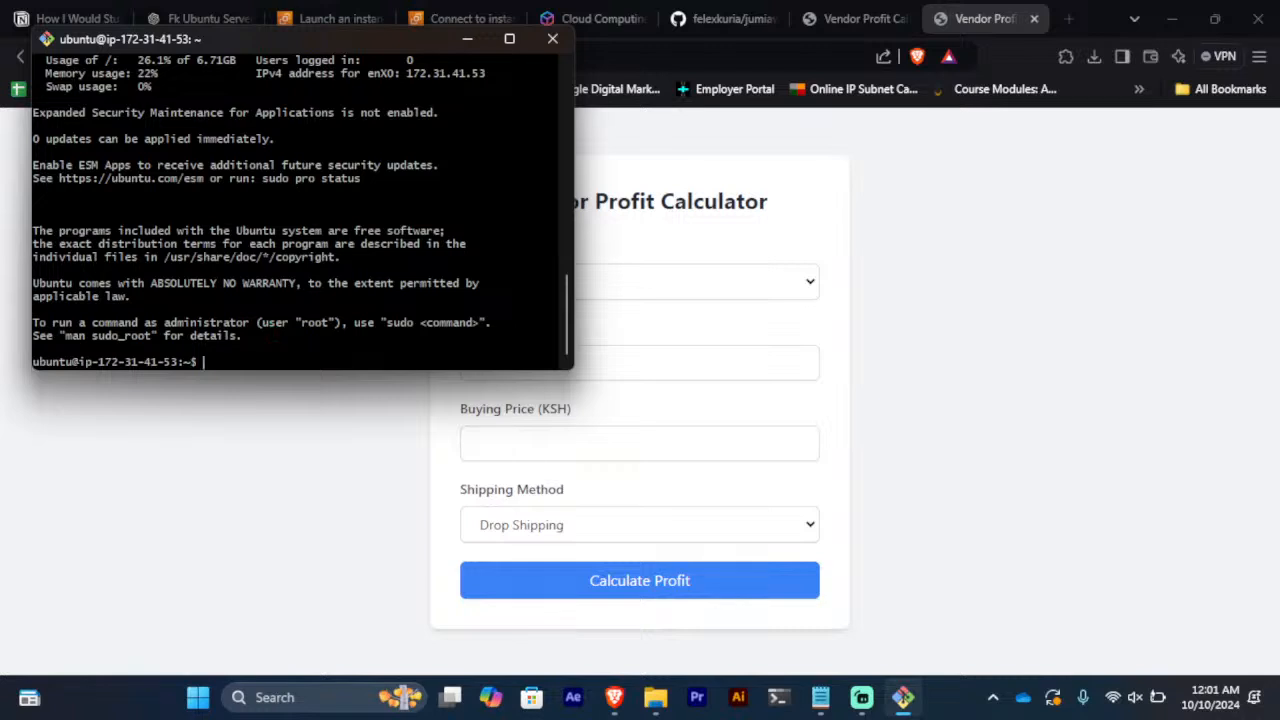
List the home directory's contents on the Ubuntu server, print the working directory and review the session output in the maximized terminal
key(Return)
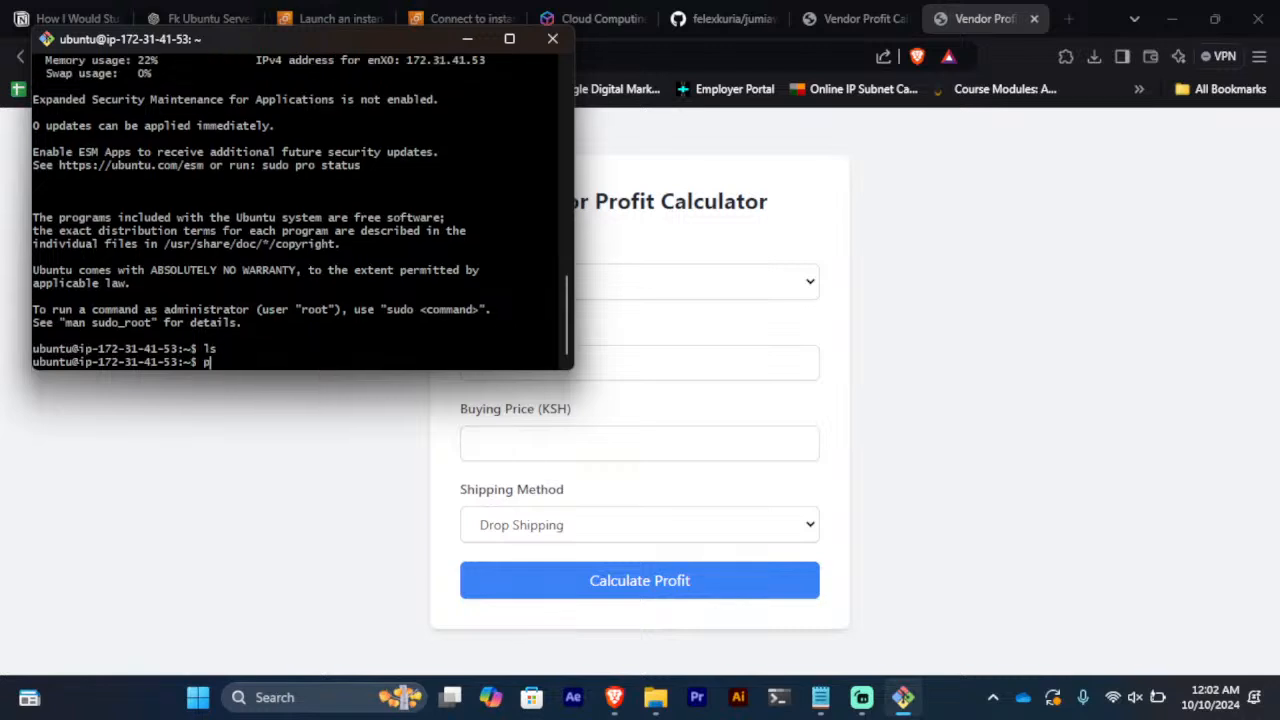
text(pwd)
key(Return)
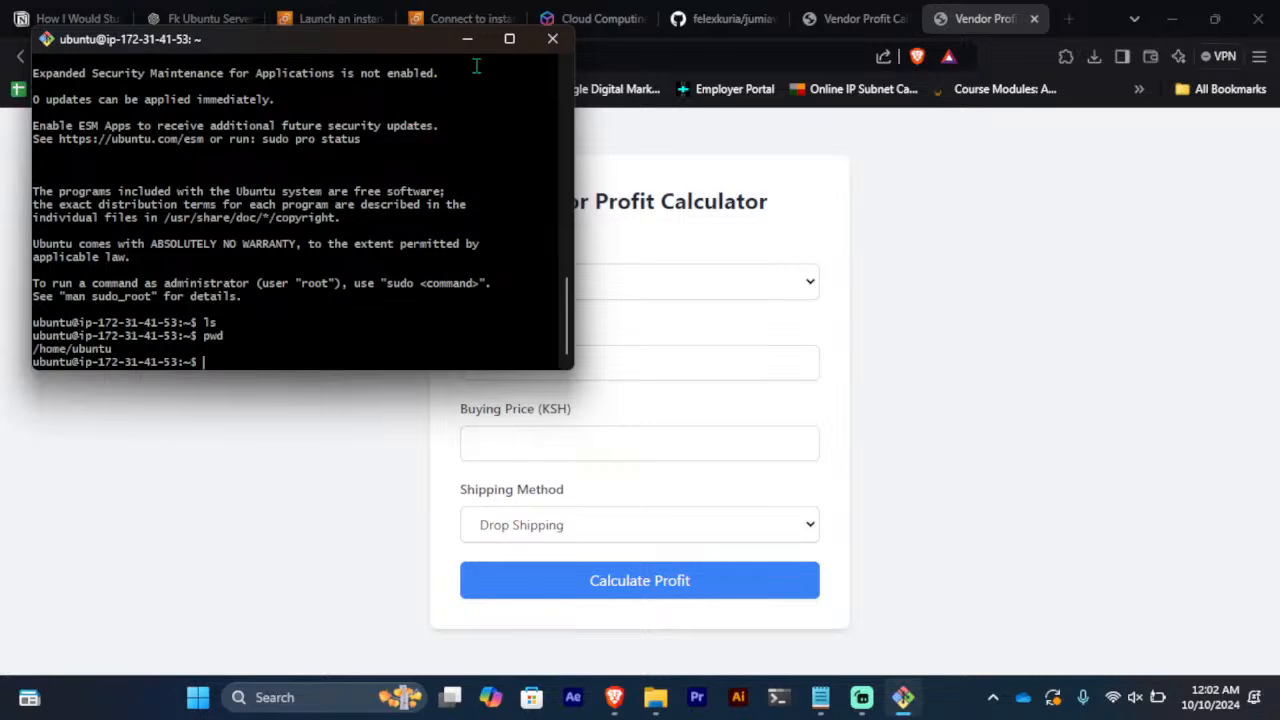
click(509, 39)
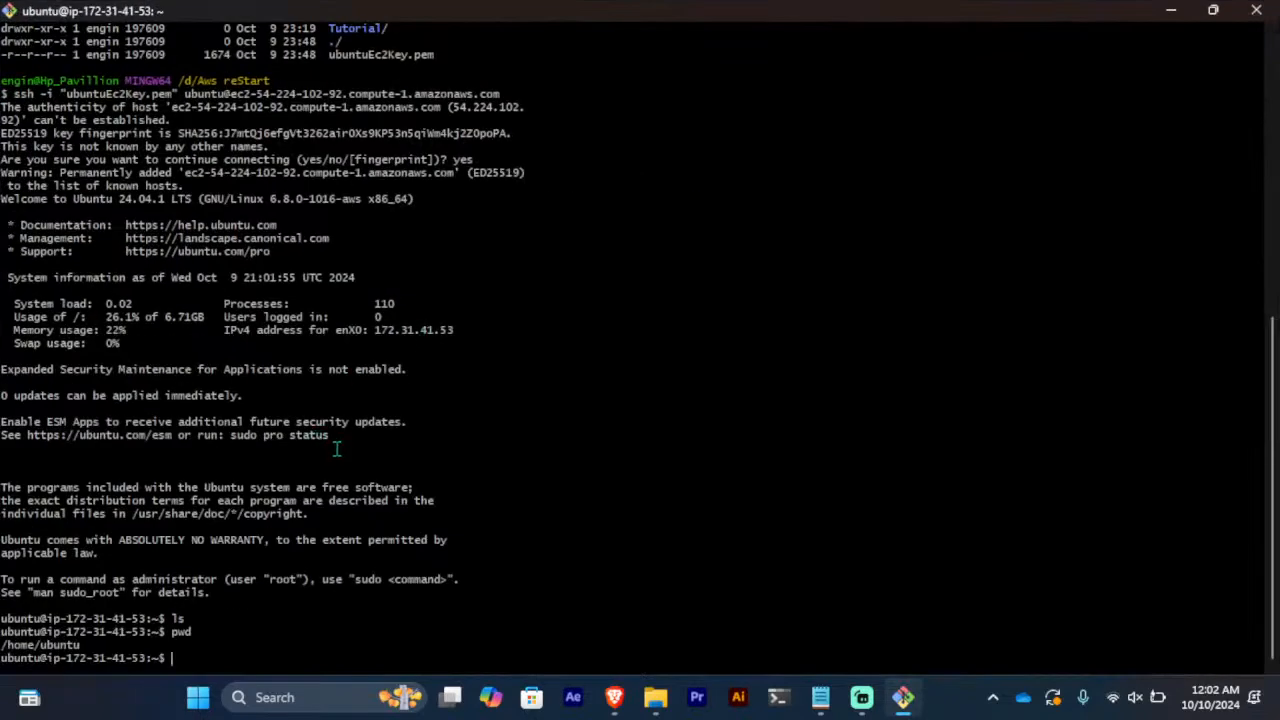
scroll(336, 448, up, 13)
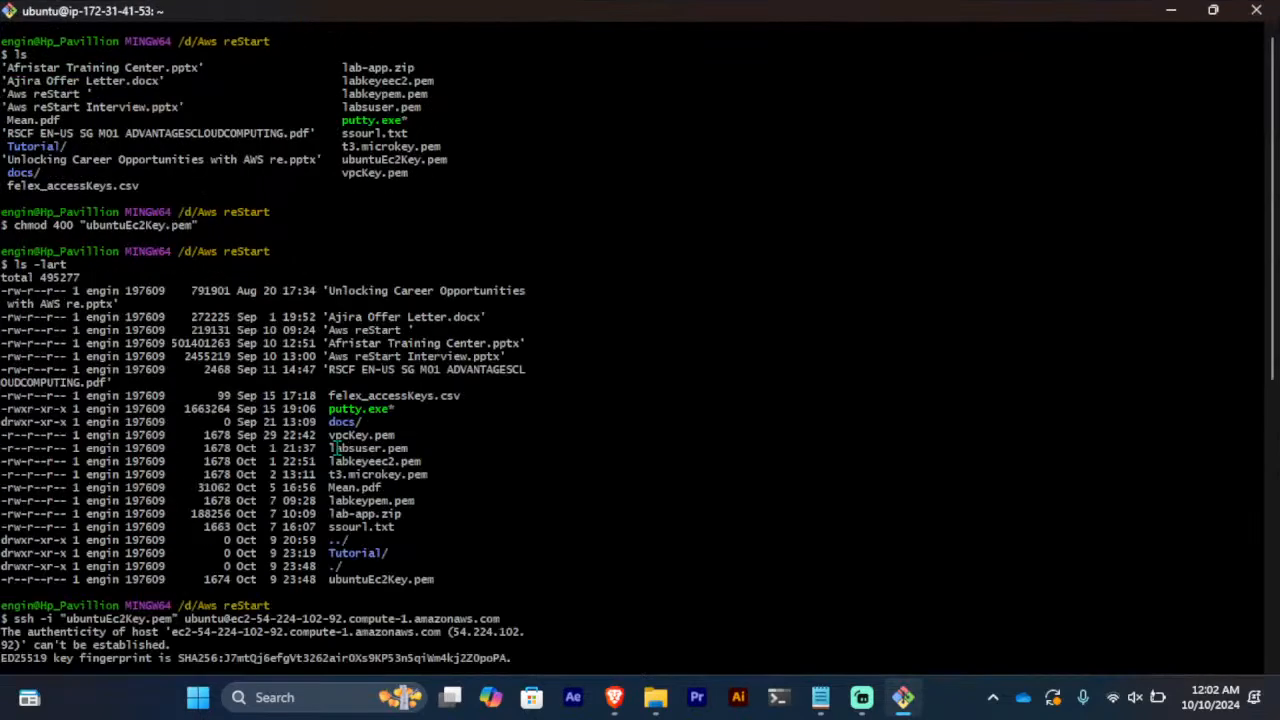
scroll(559, 440, down, 13)
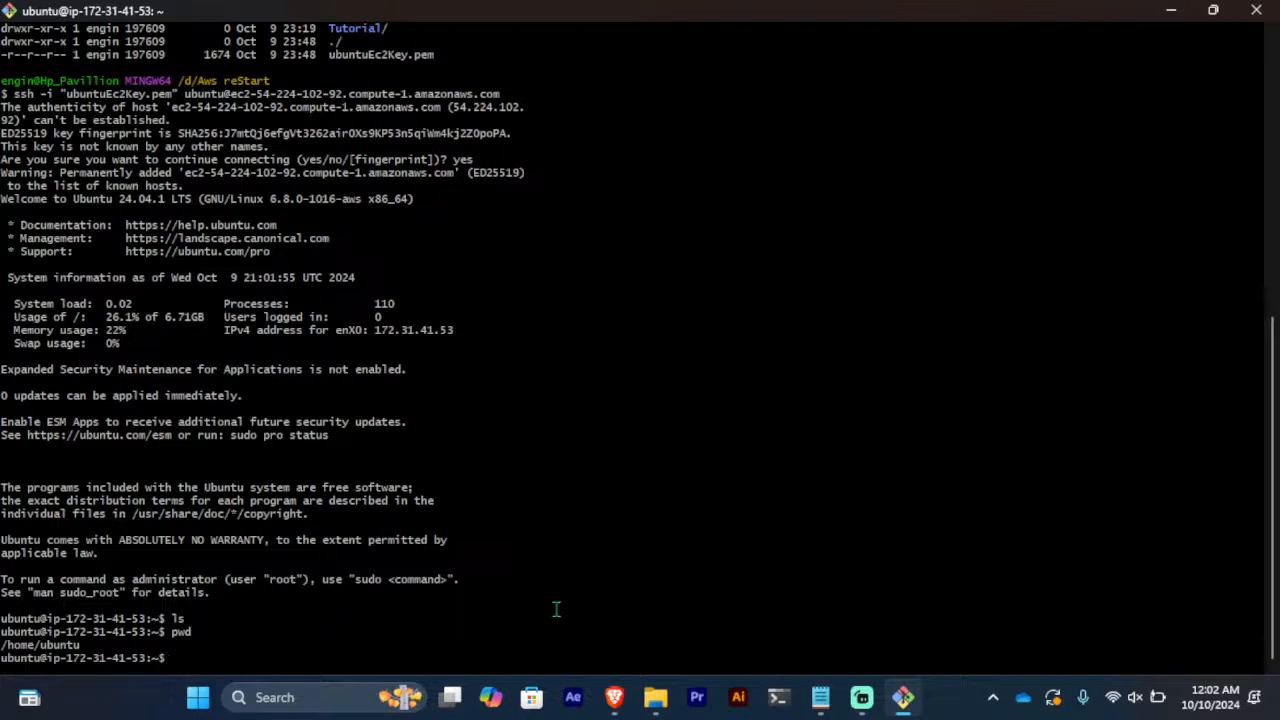
Copy the cd /var/www/html command from the Notepad script and run it in the SSH session
click(824, 707)
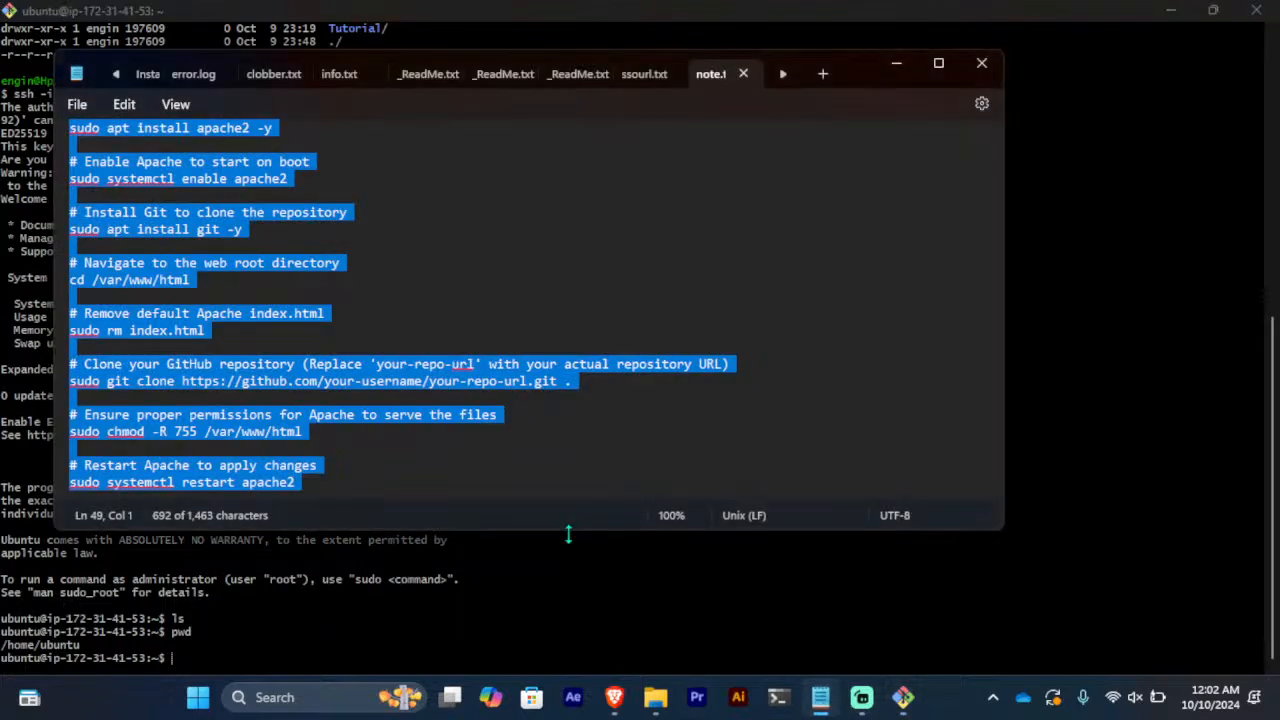
click(453, 467)
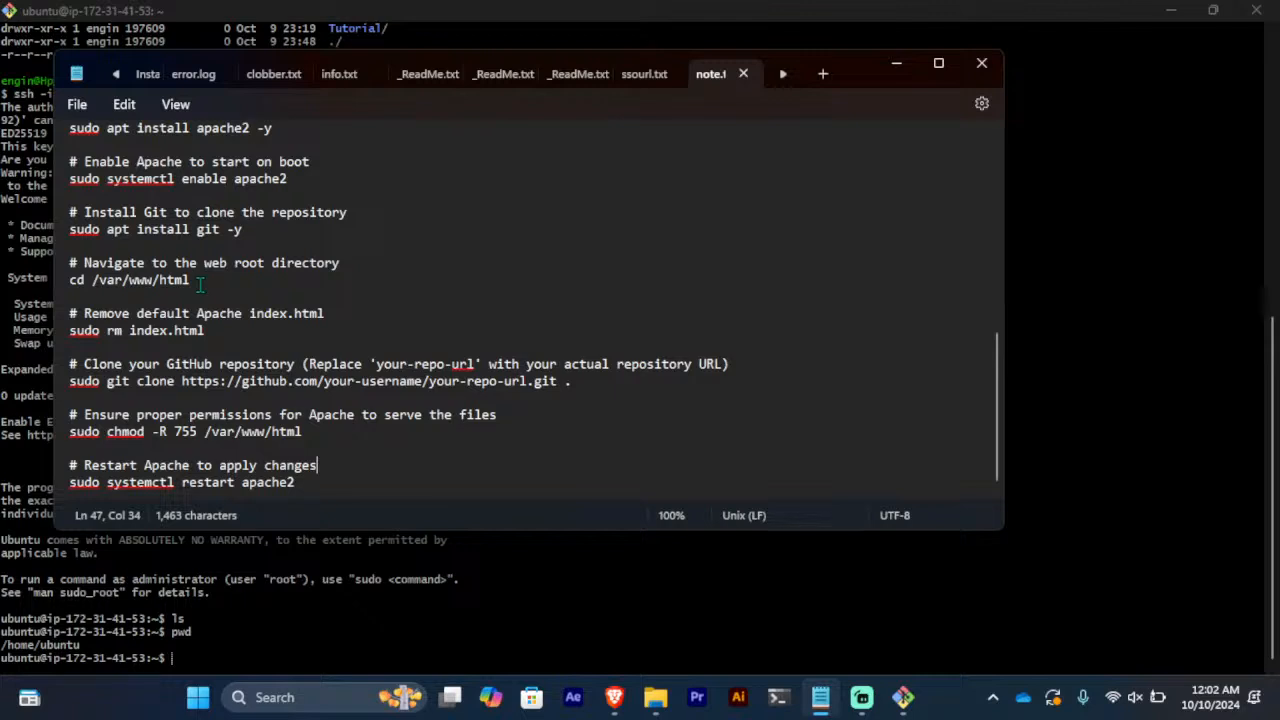
drag(190, 280, 52, 286)
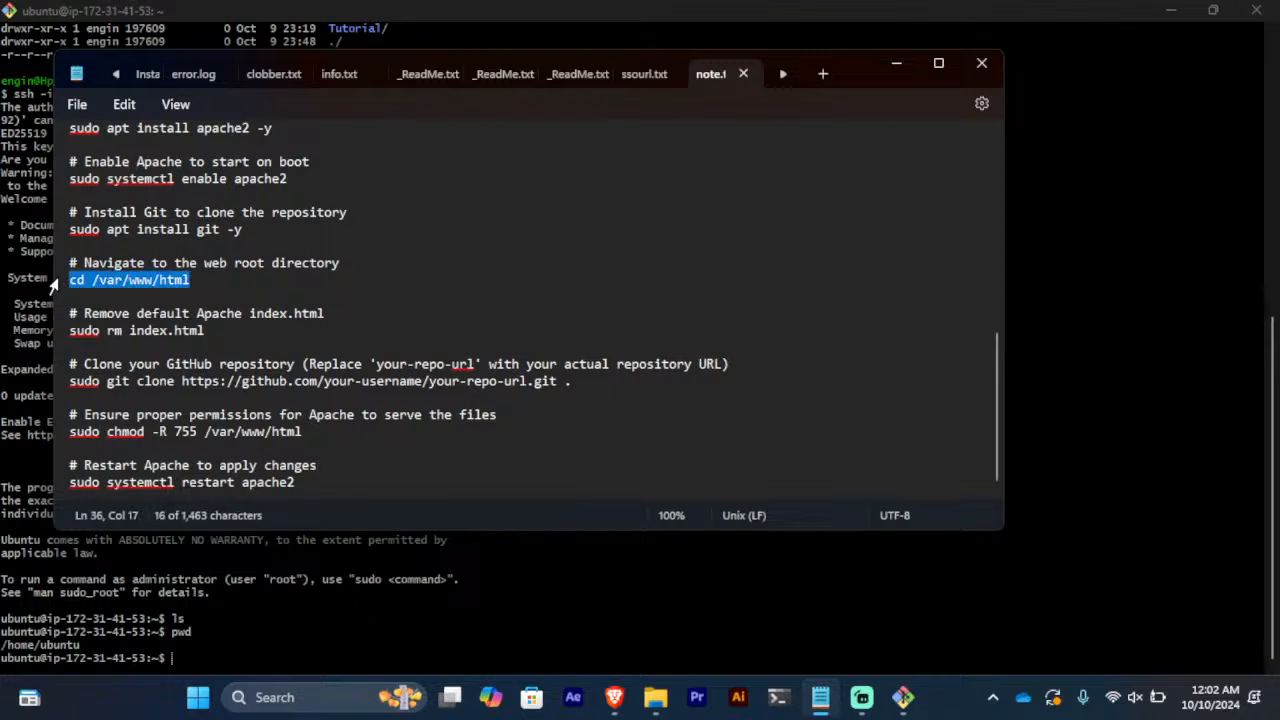
click(903, 697)
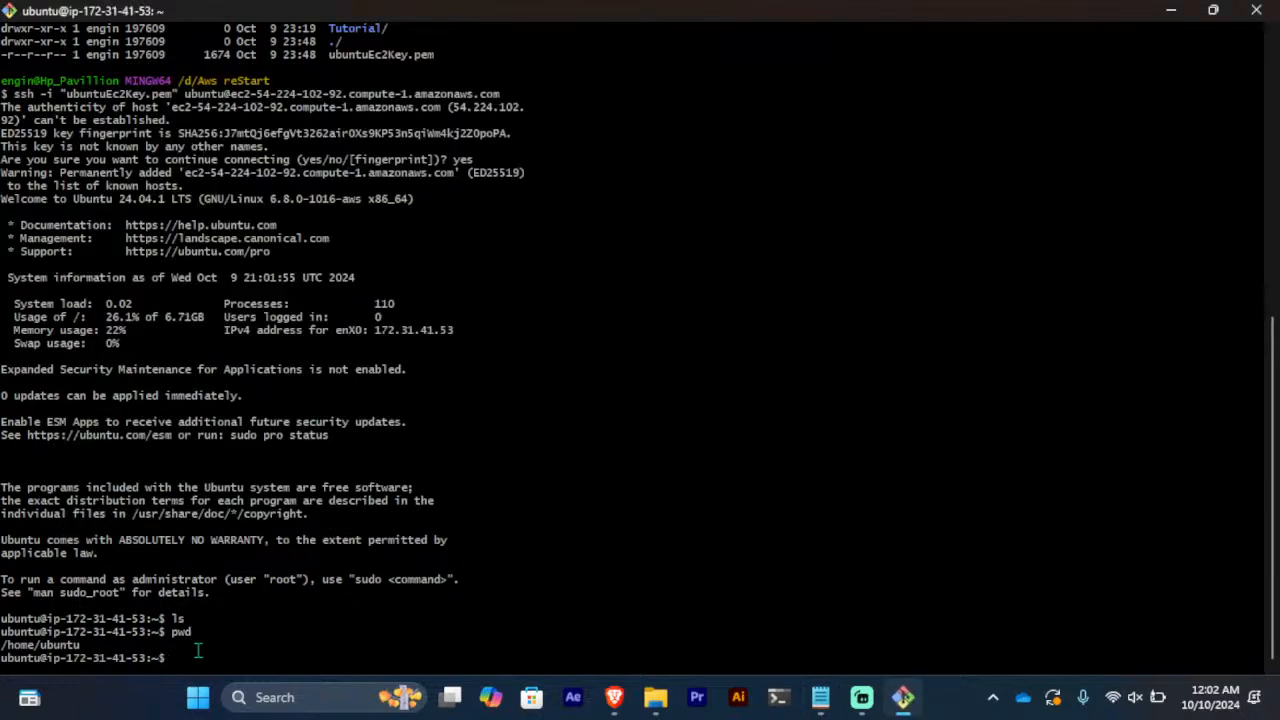
key(shift+Insert)
key(Return)
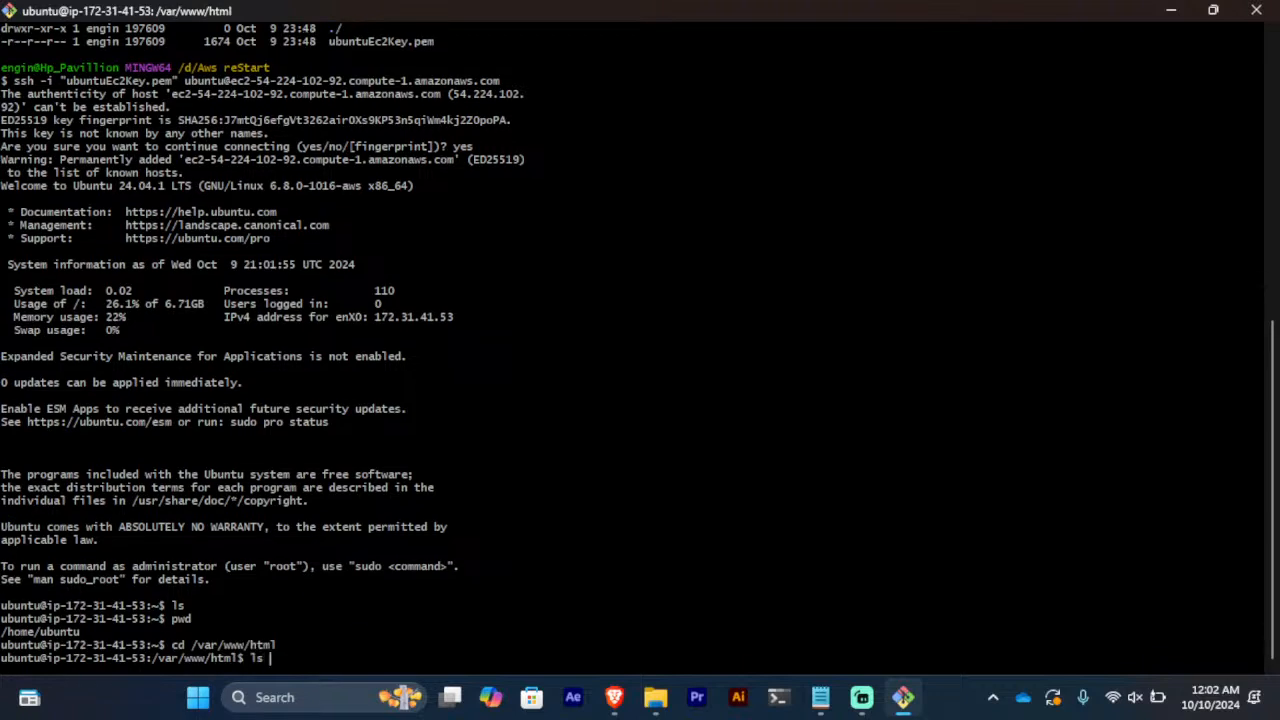
List the contents of the web root directory and check for the cloned jumiavendor project folder
text(ls)
key(Return)
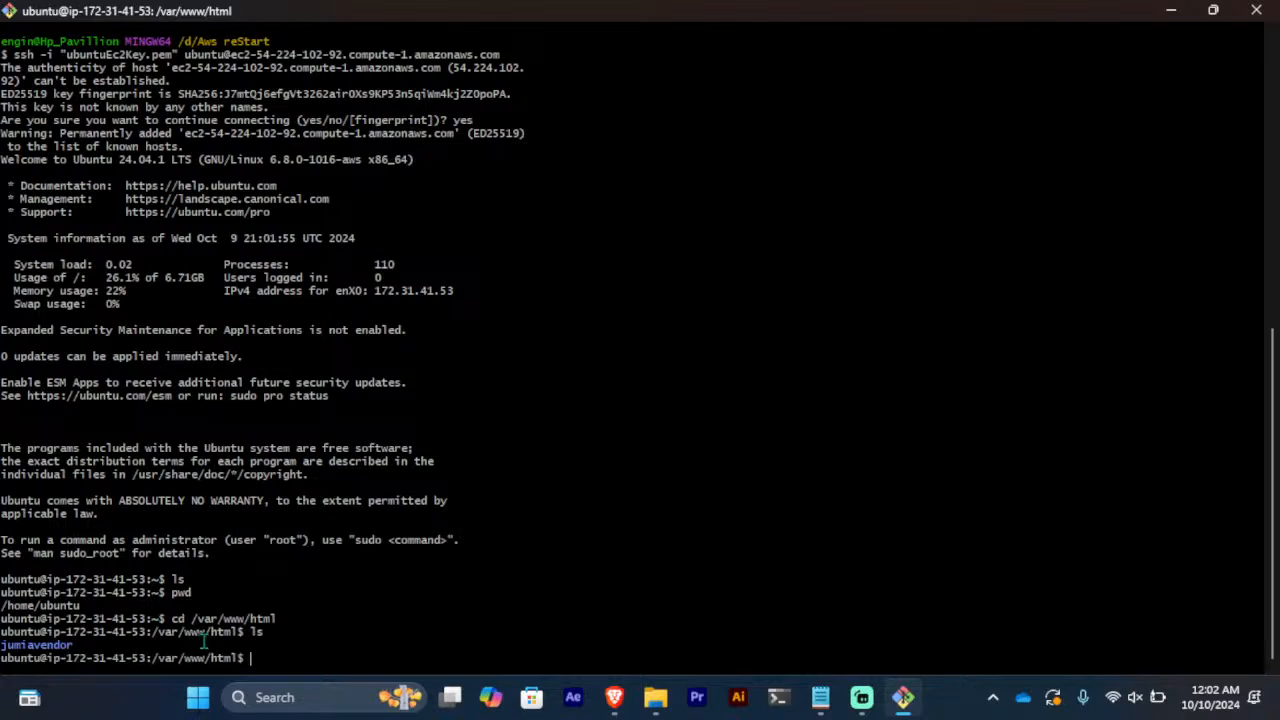
drag(93, 657, 2, 647)
click(121, 644)
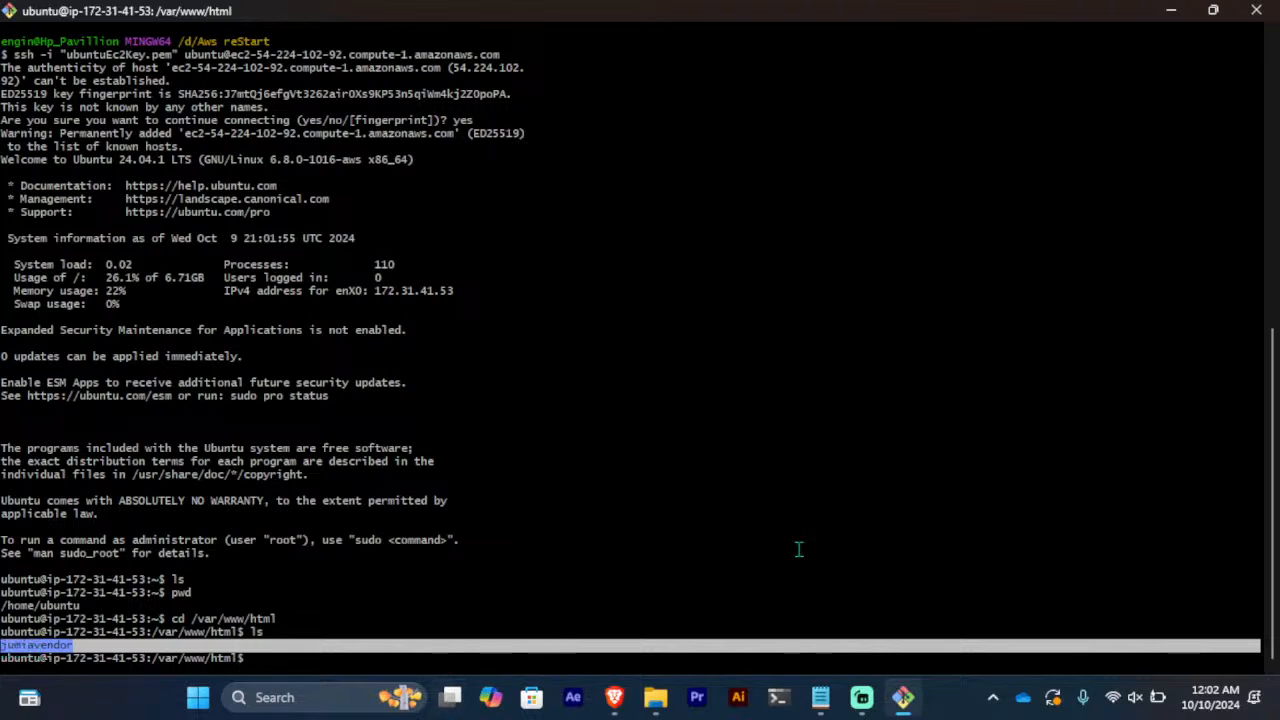
click(469, 580)
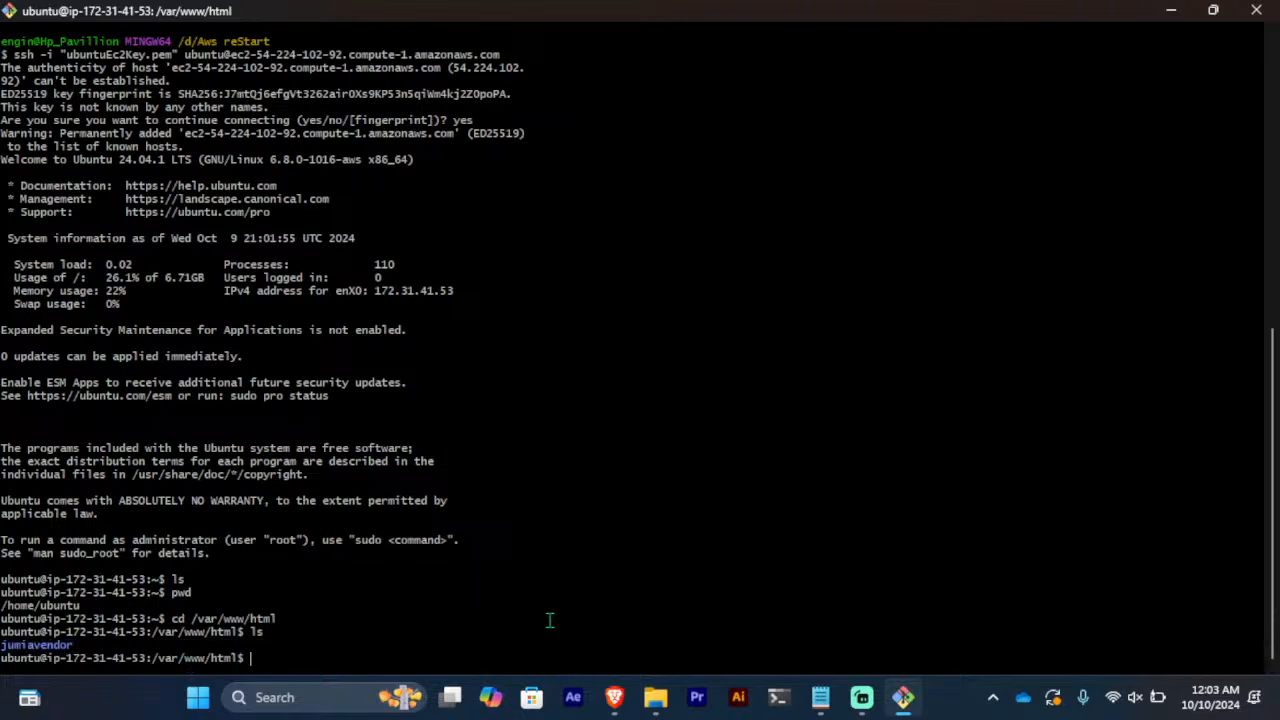
Return to the EC2-hosted calculator in Brave and view the site's connection security information
click(905, 698)
click(1100, 270)
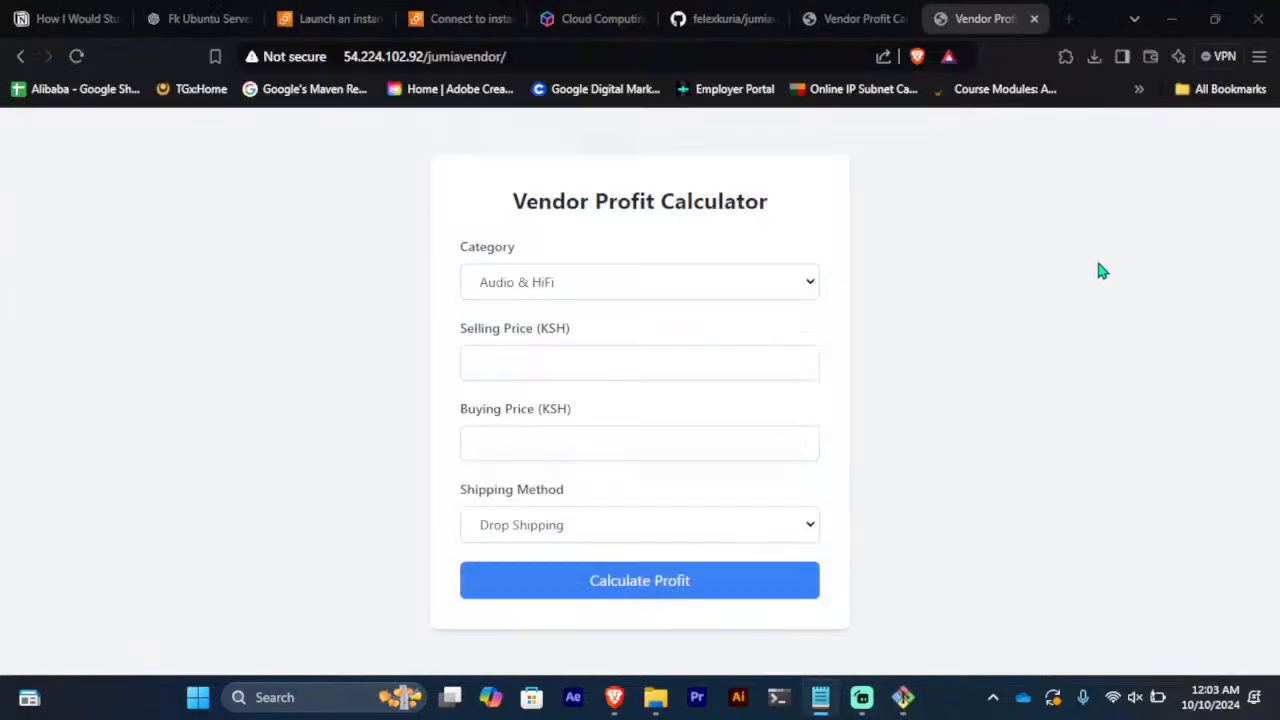
click(251, 58)
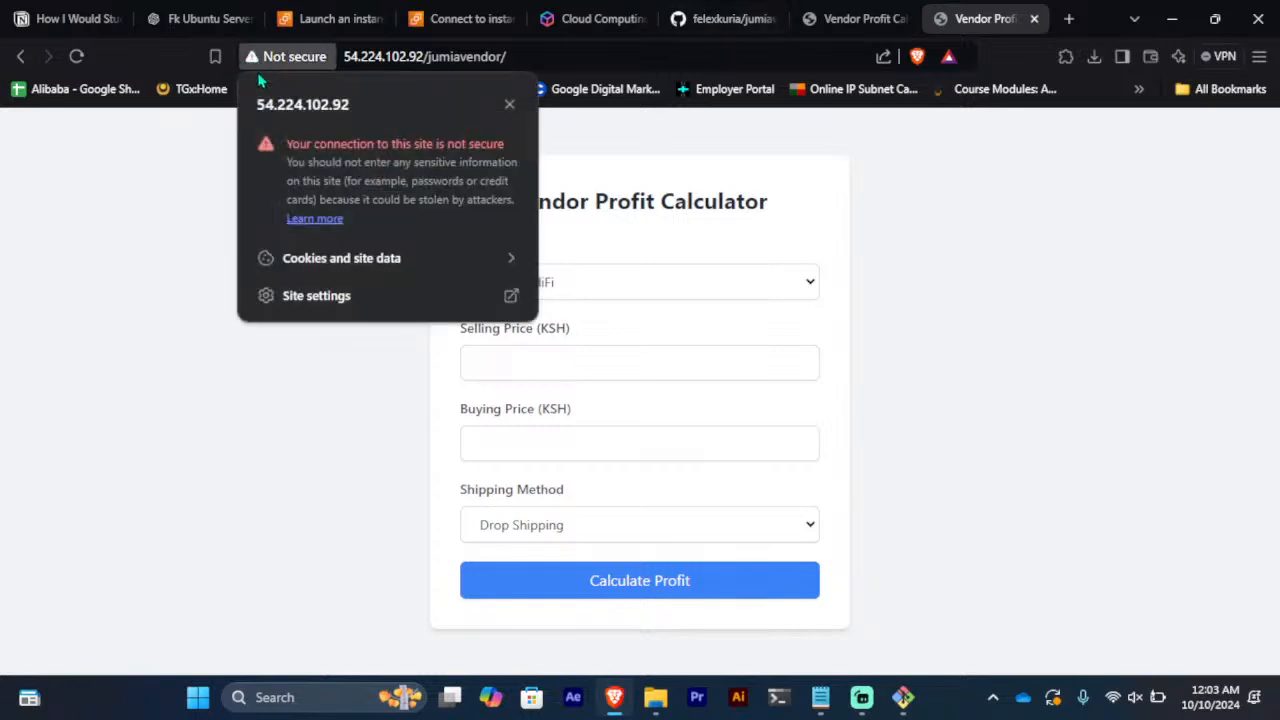
Go from the launch page to the EC2 Instances list and remove the Instance state = running filter
click(325, 18)
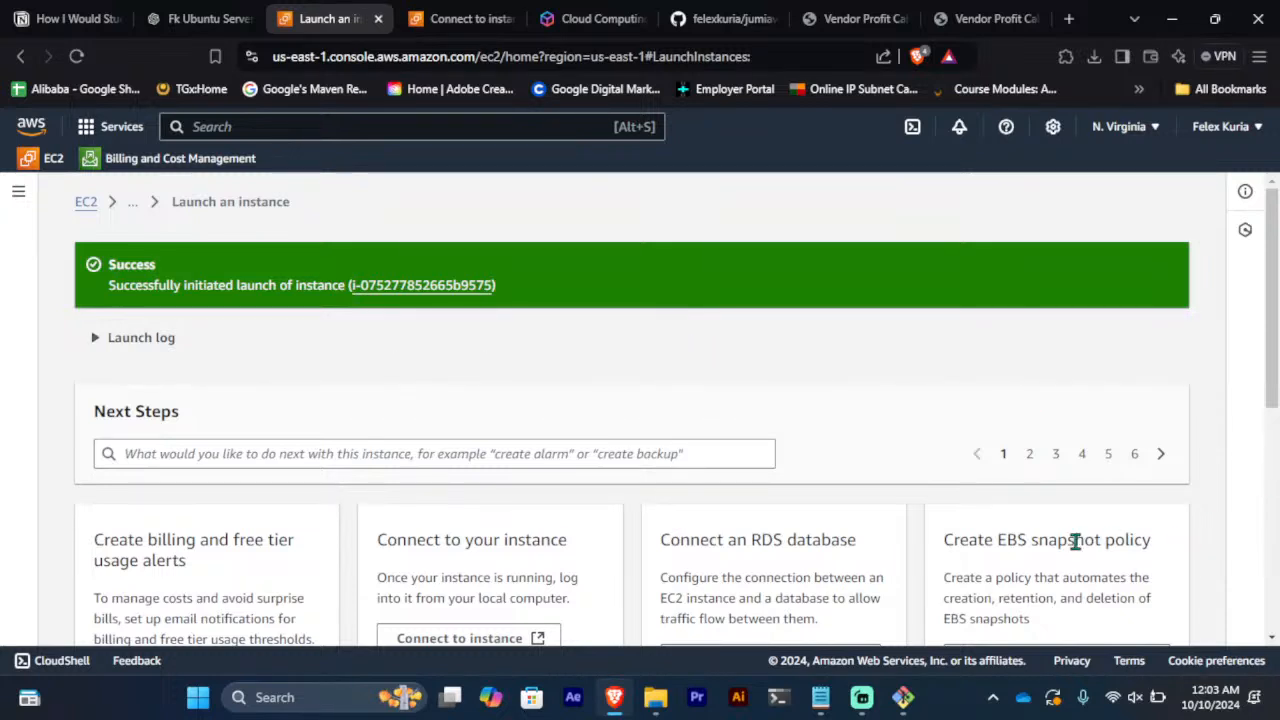
drag(994, 535, 1155, 546)
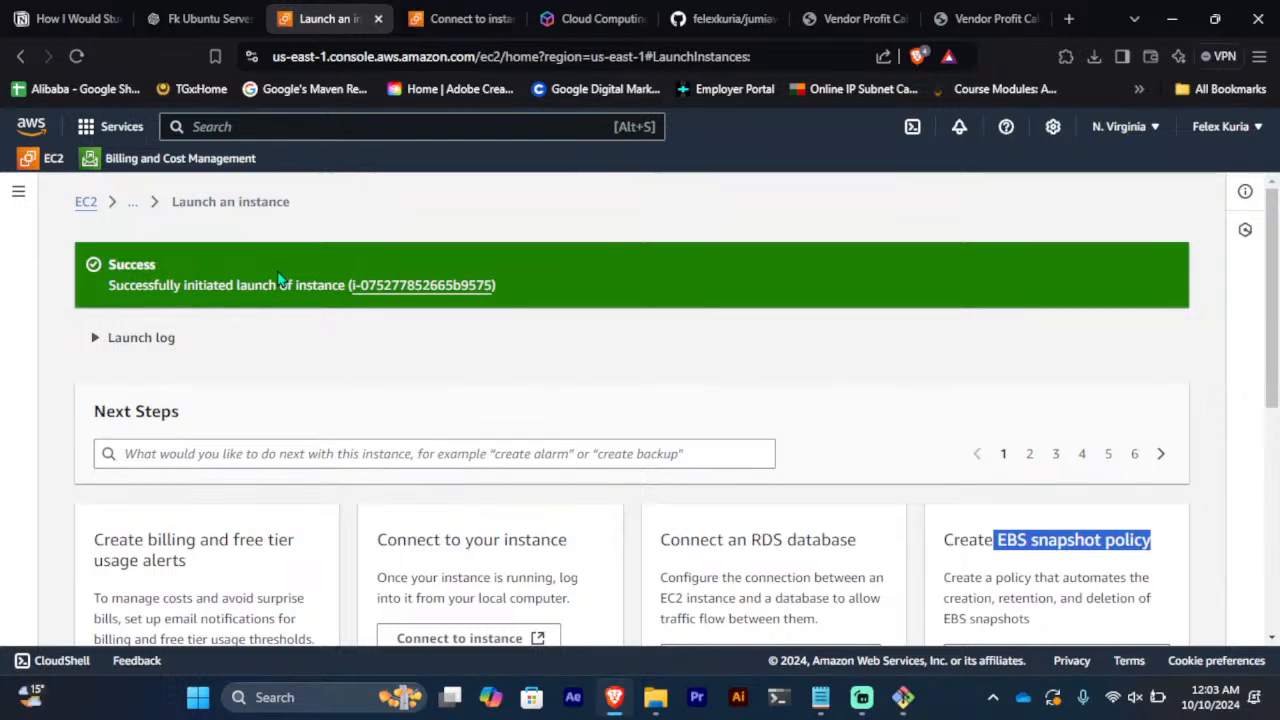
click(86, 202)
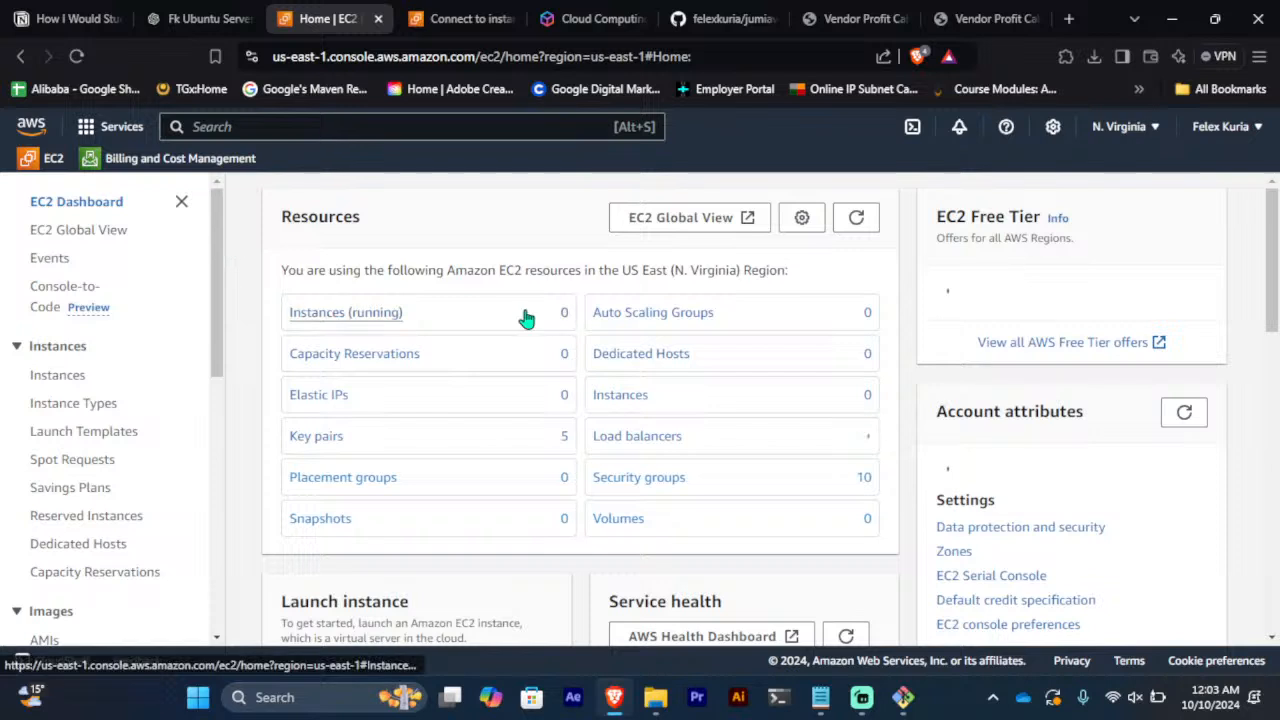
click(366, 313)
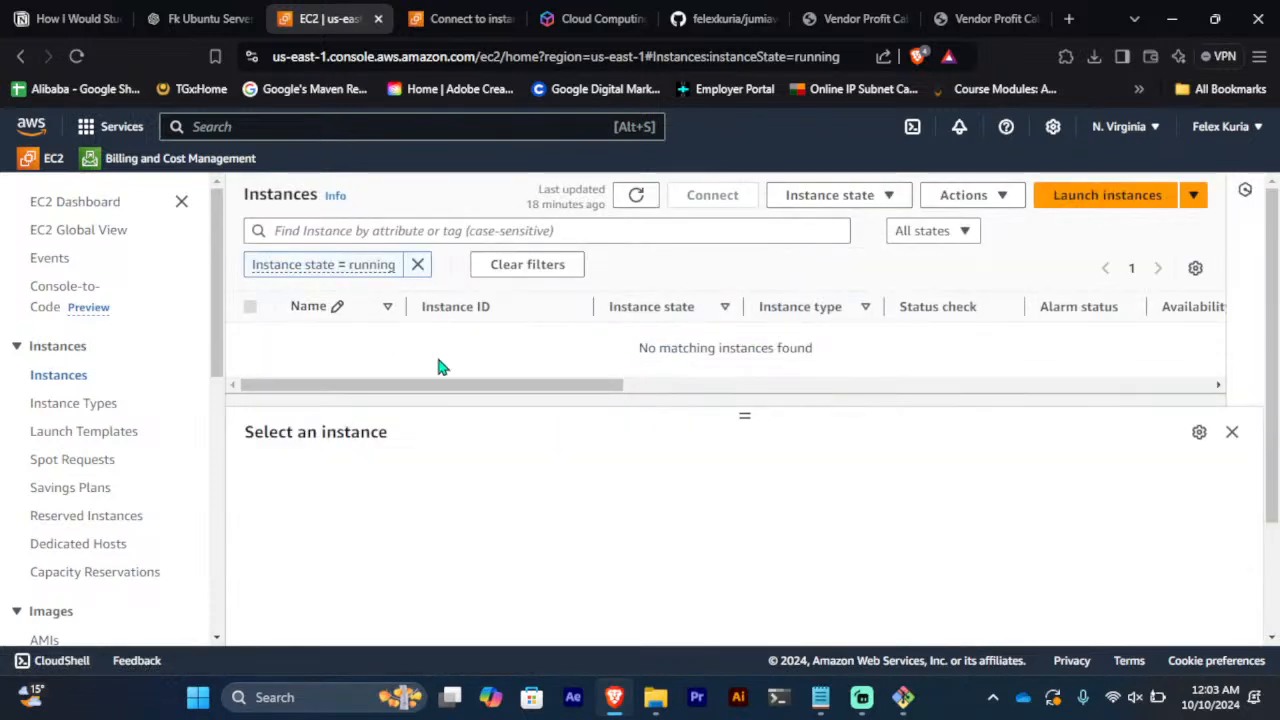
click(417, 264)
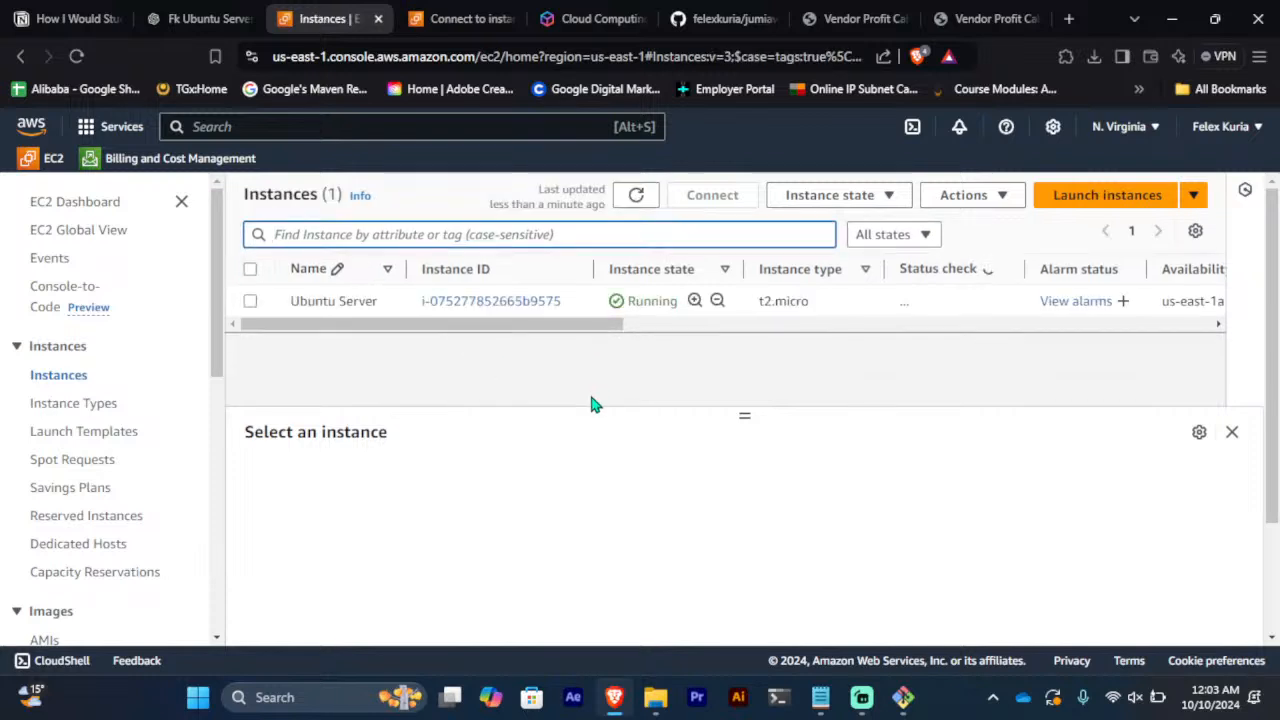
Select the Ubuntu Server instance and look over its available actions and instance state options
click(251, 302)
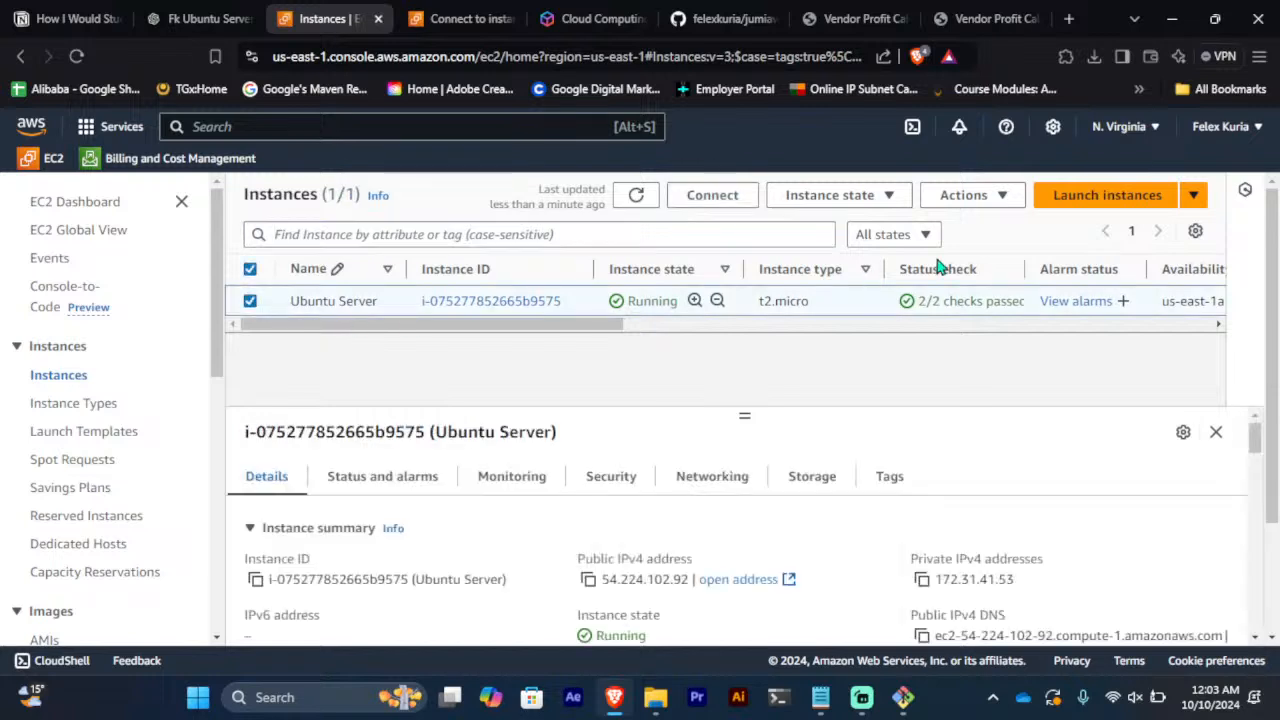
click(987, 204)
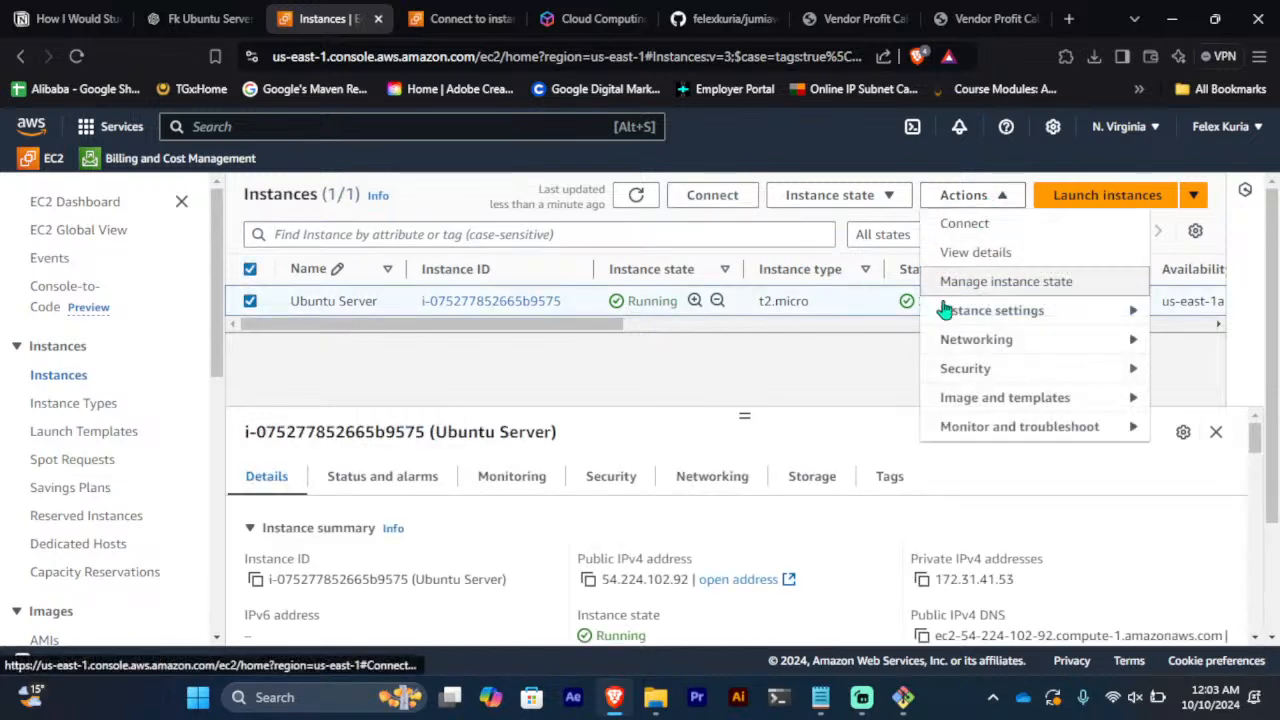
click(878, 196)
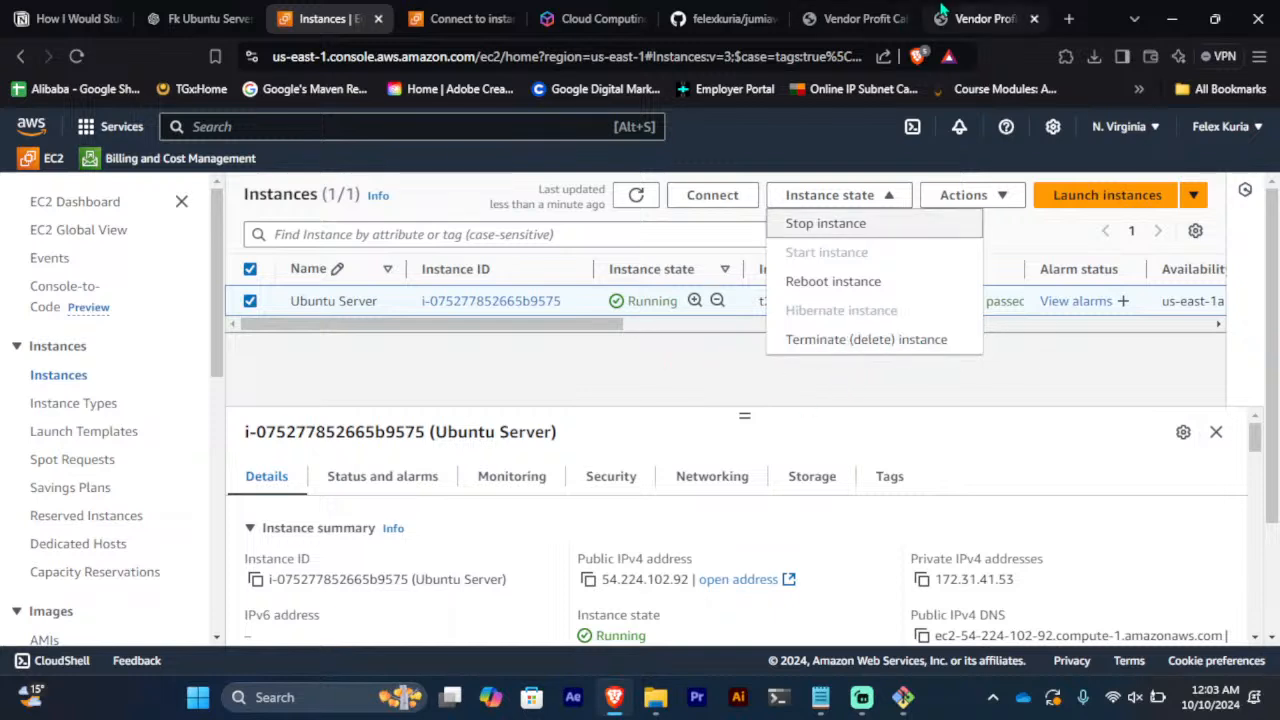
Check the IP address in the EC2-hosted calculator's URL, going back and forth to the Ubuntu Server's instance page
click(975, 18)
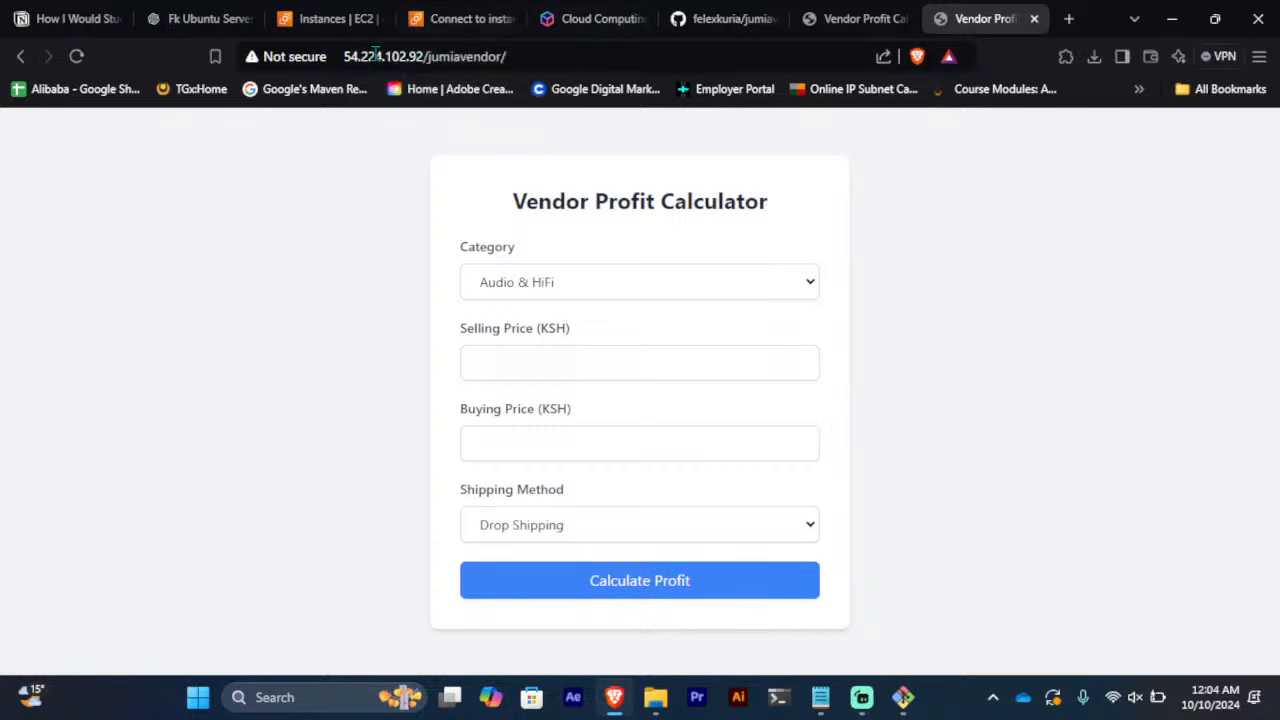
drag(365, 56, 433, 55)
click(325, 18)
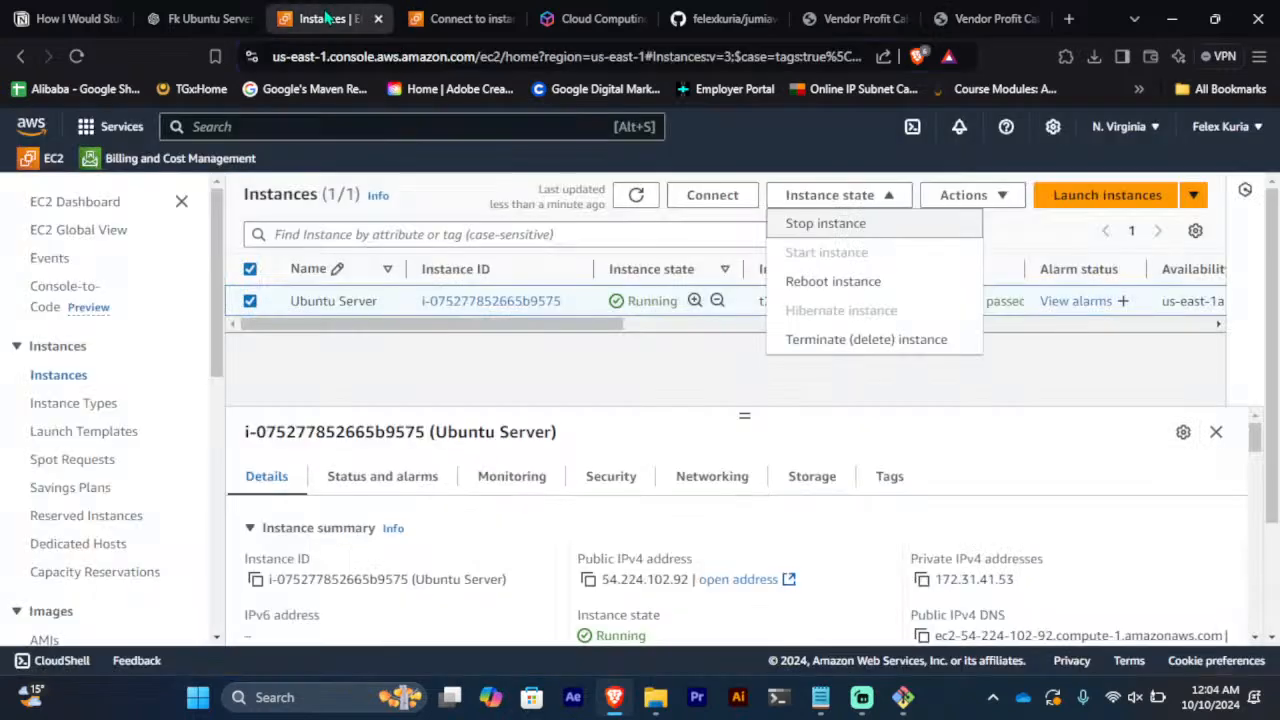
scroll(196, 423, down, 2)
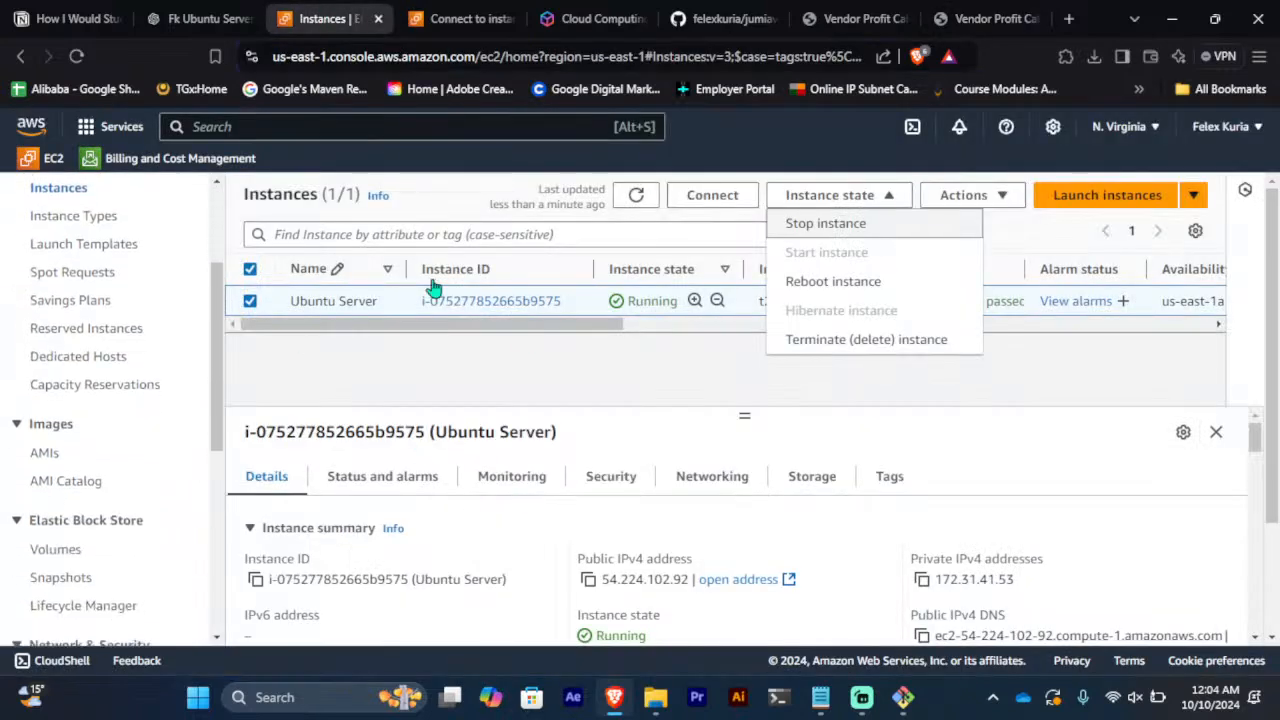
click(975, 12)
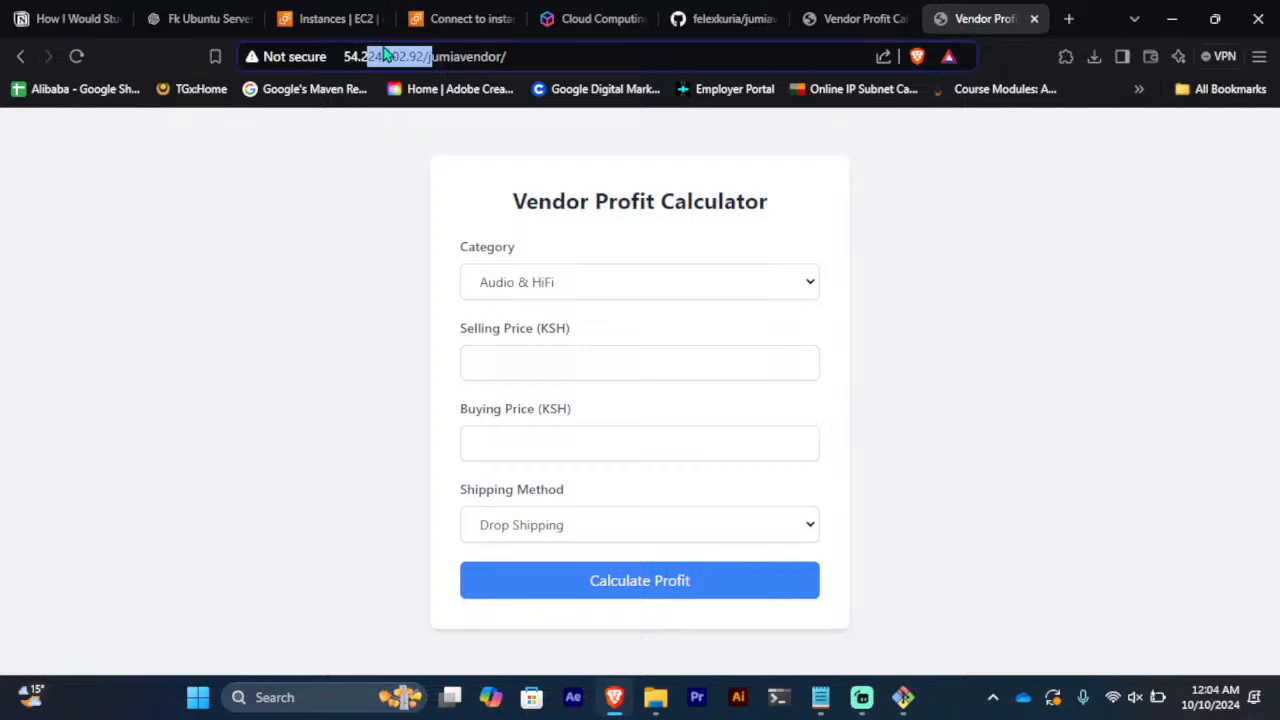
click(320, 18)
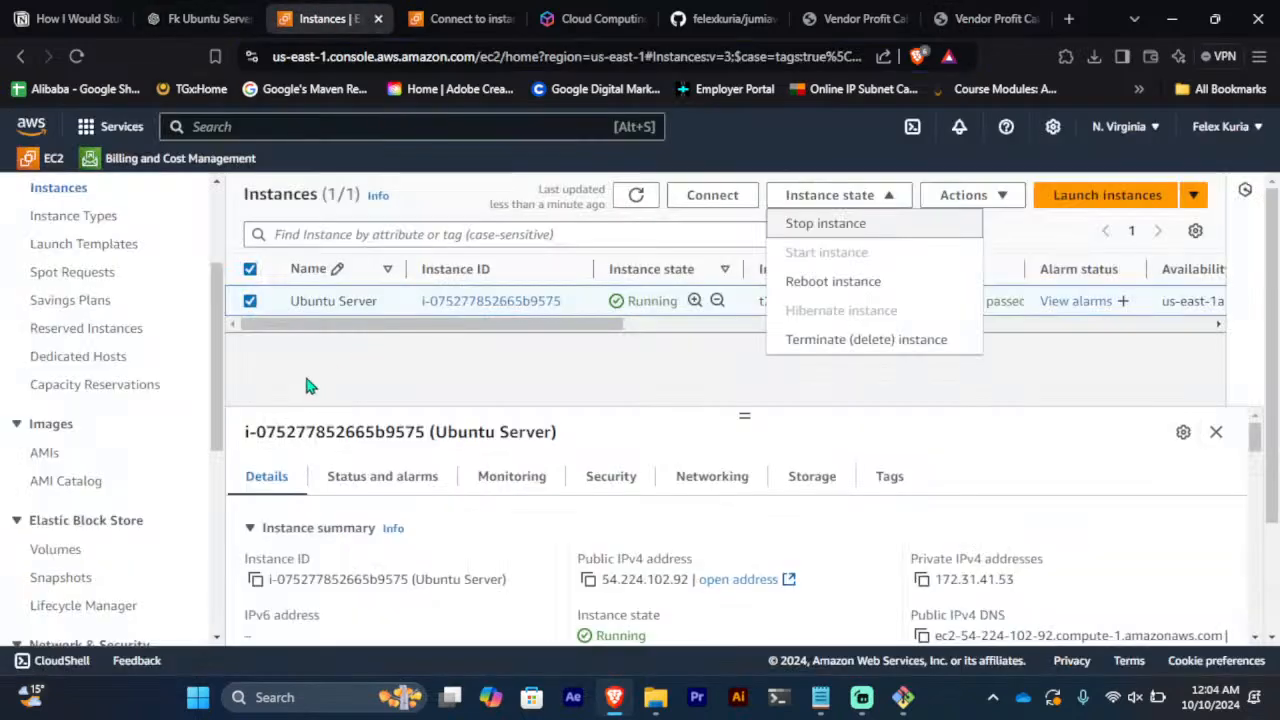
Open the Elastic IP addresses page in the EC2 console and look over its available actions
scroll(137, 390, down, 4)
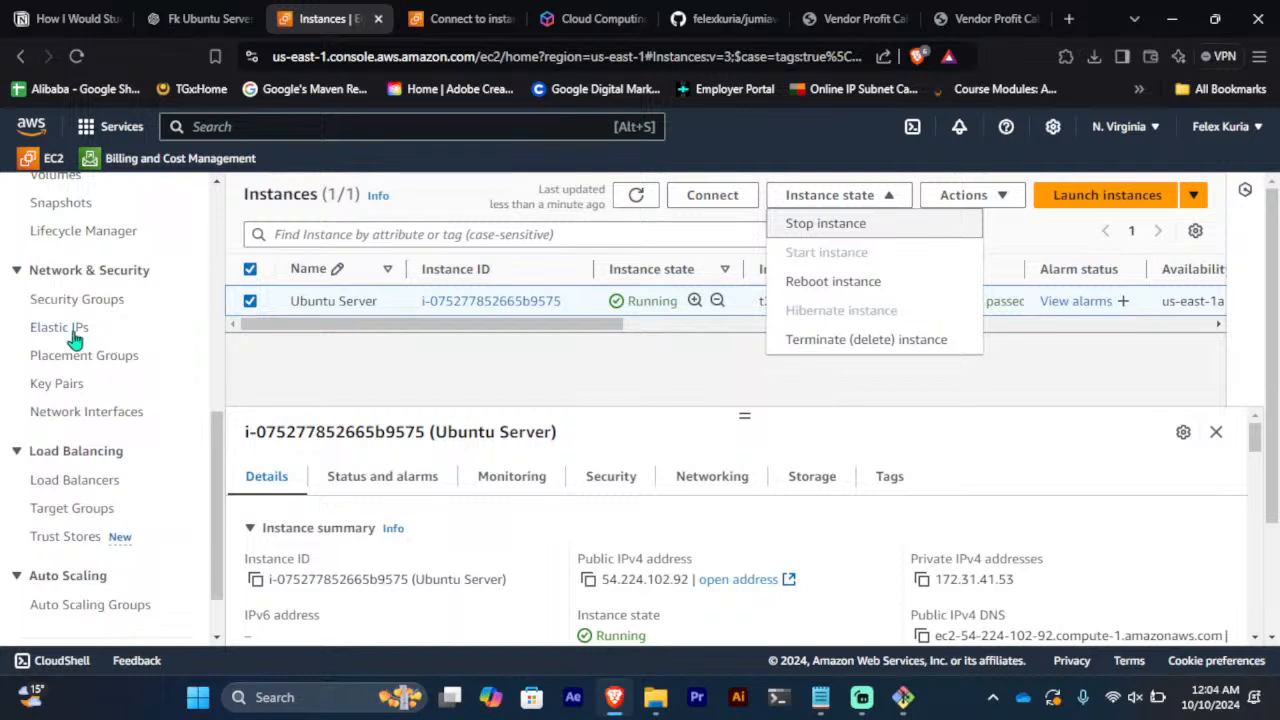
click(72, 332)
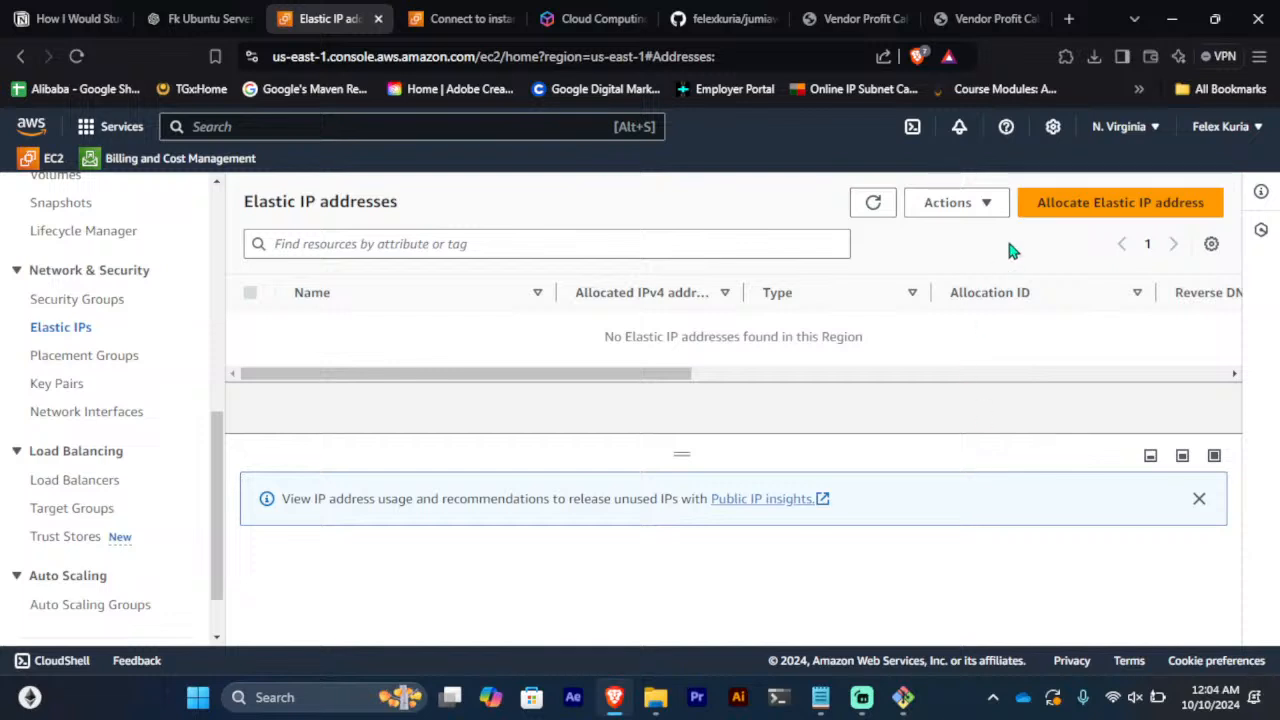
click(988, 207)
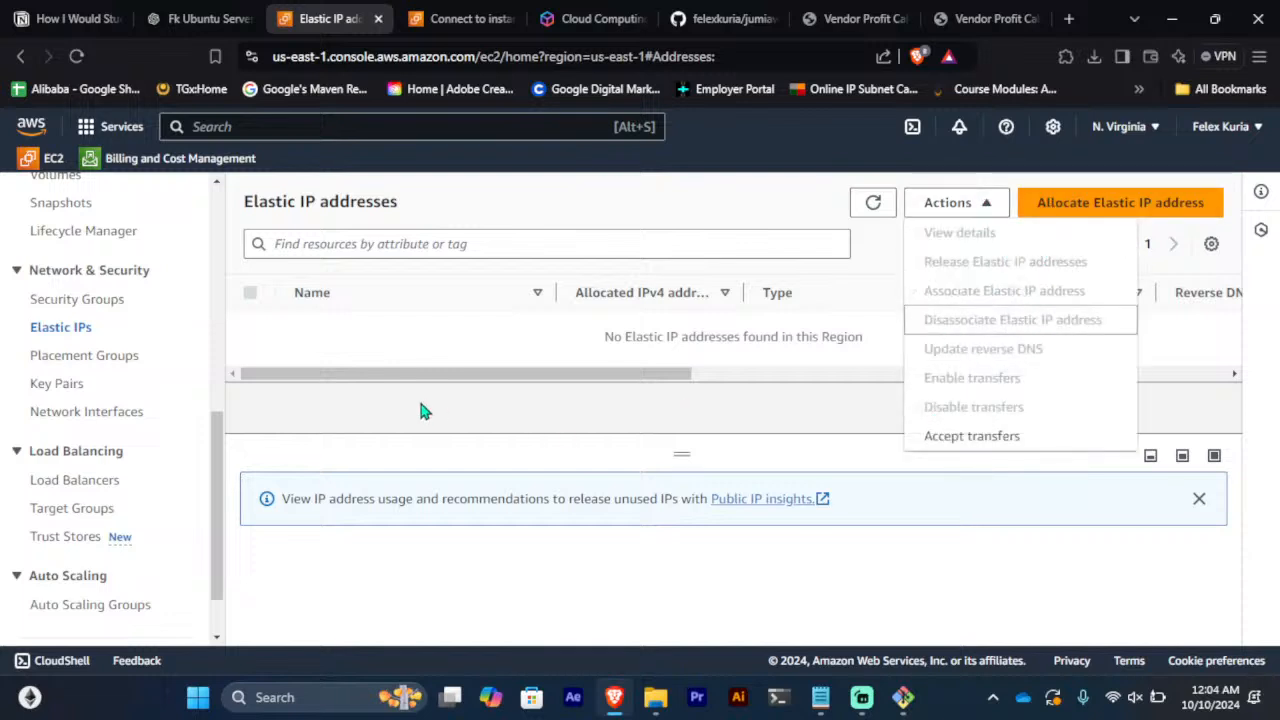
click(537, 357)
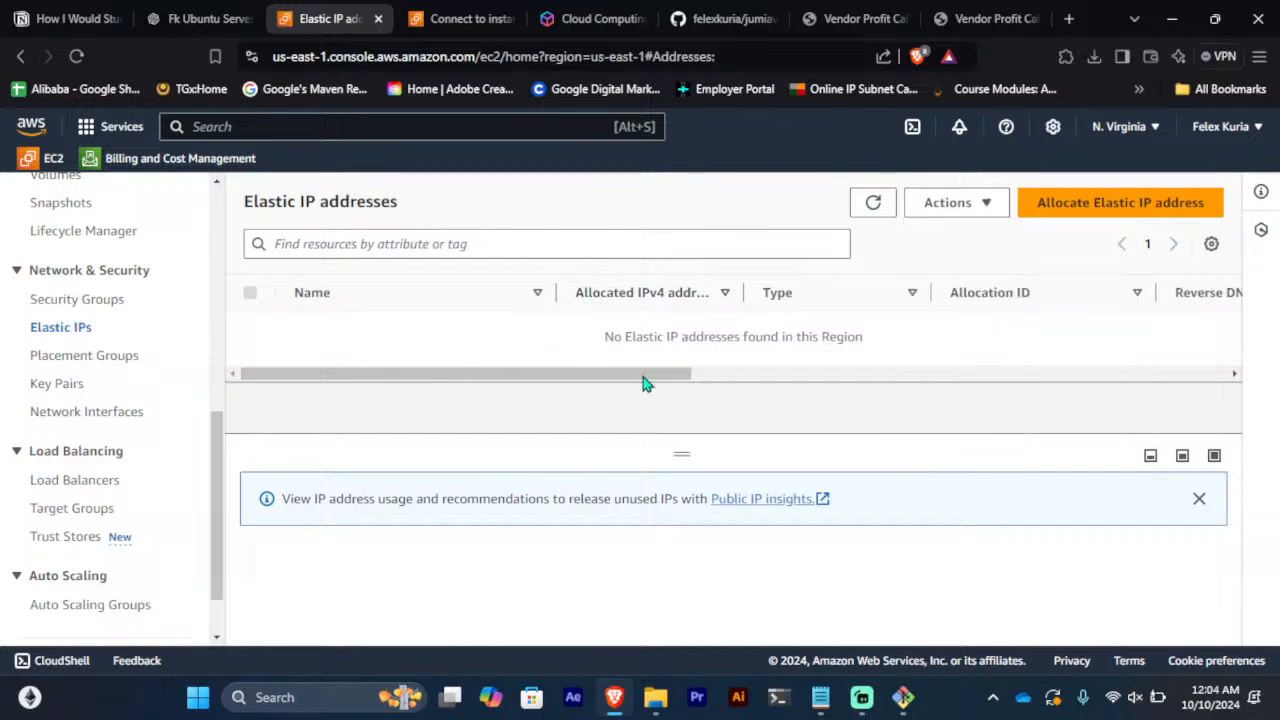